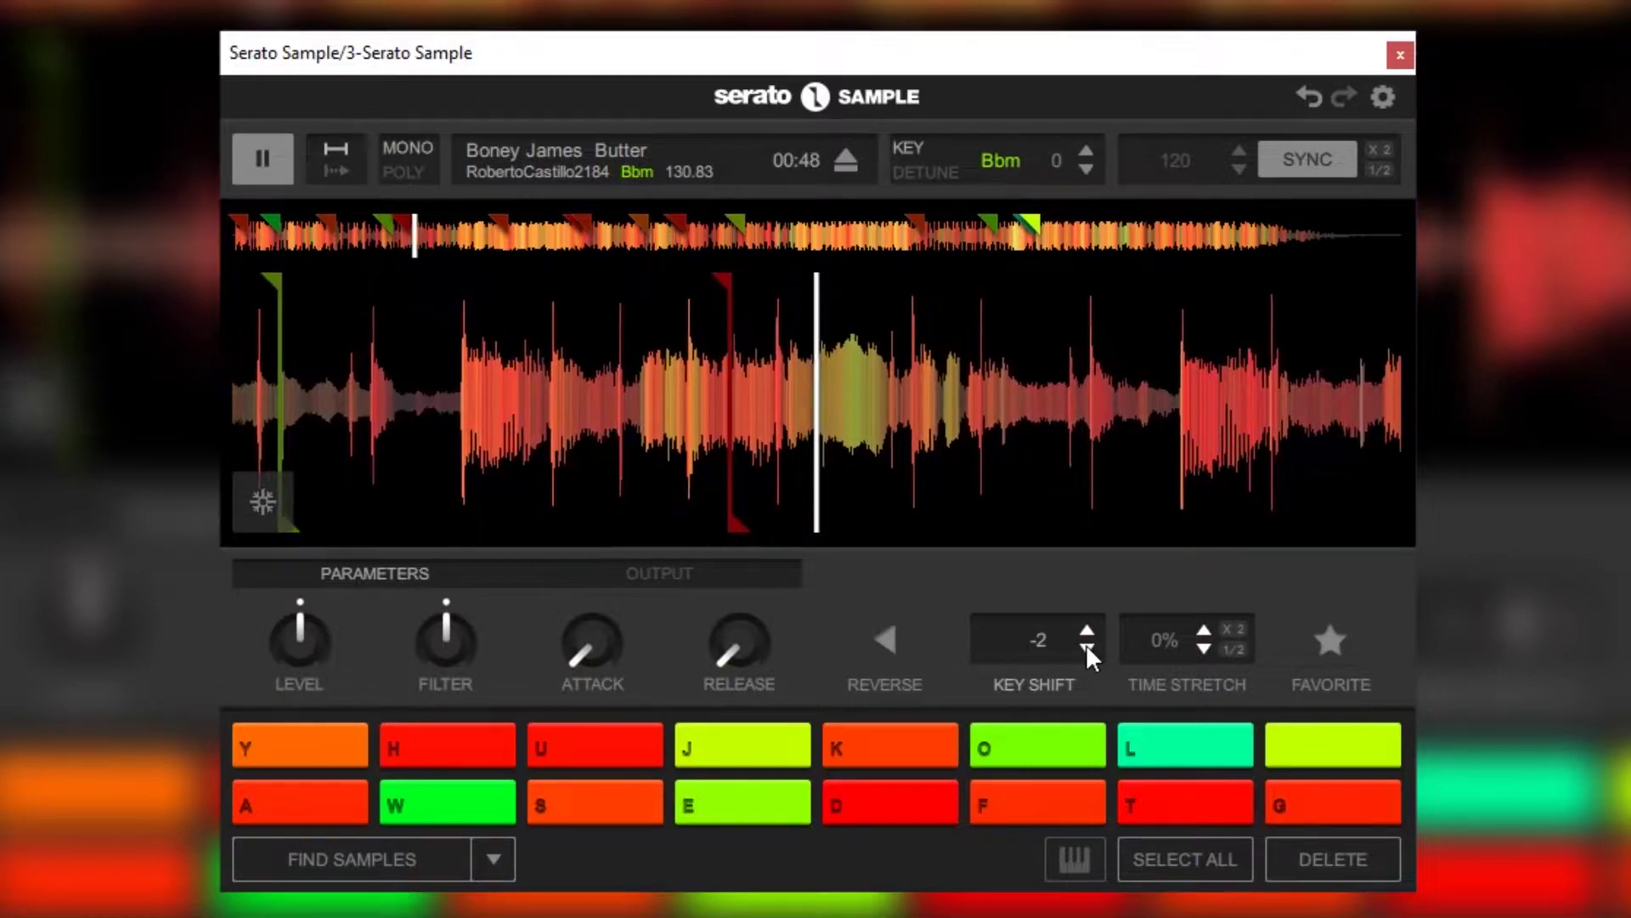
- Audition the W and F slices of the Boney James sample in Serato Sample and pause its playback
key(w)
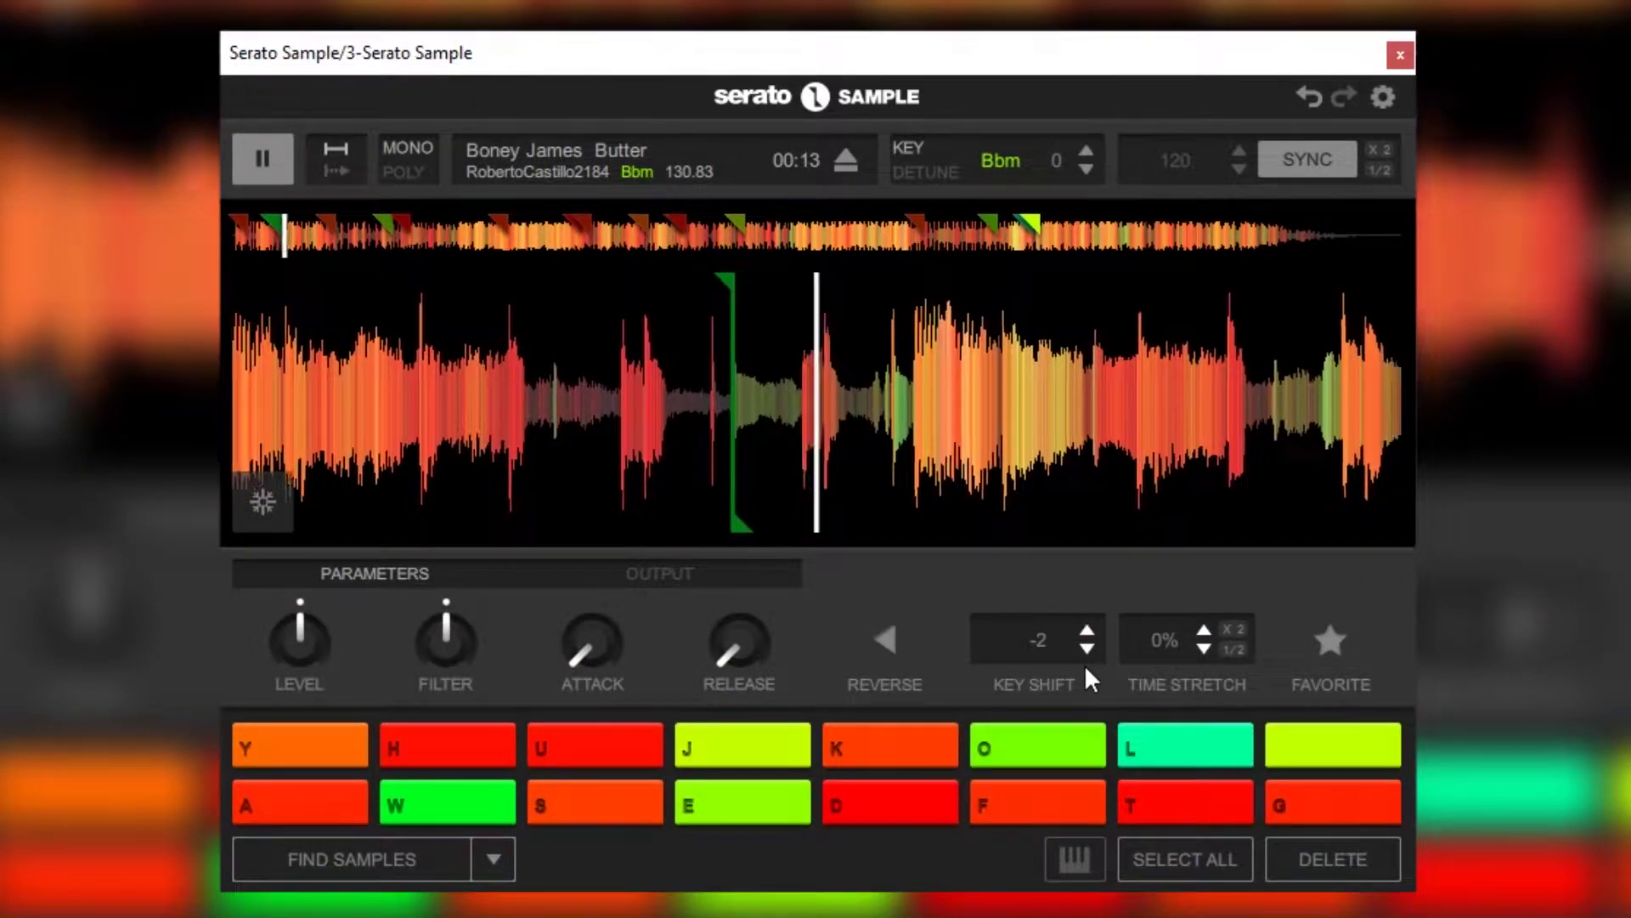
key(f)
key(space)
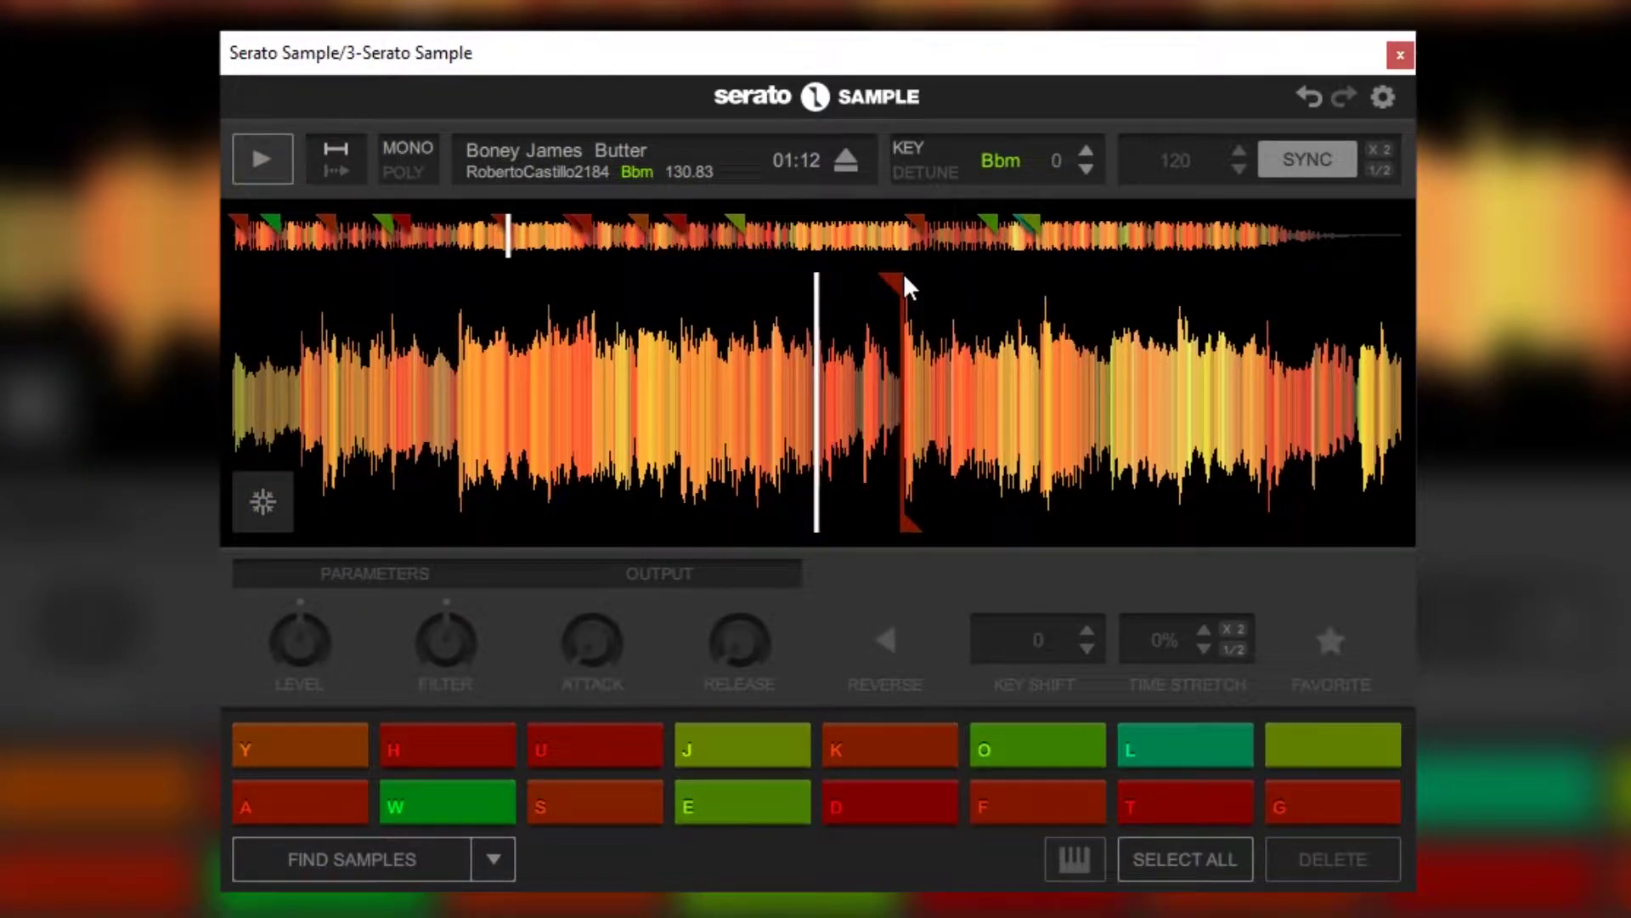
key(f)
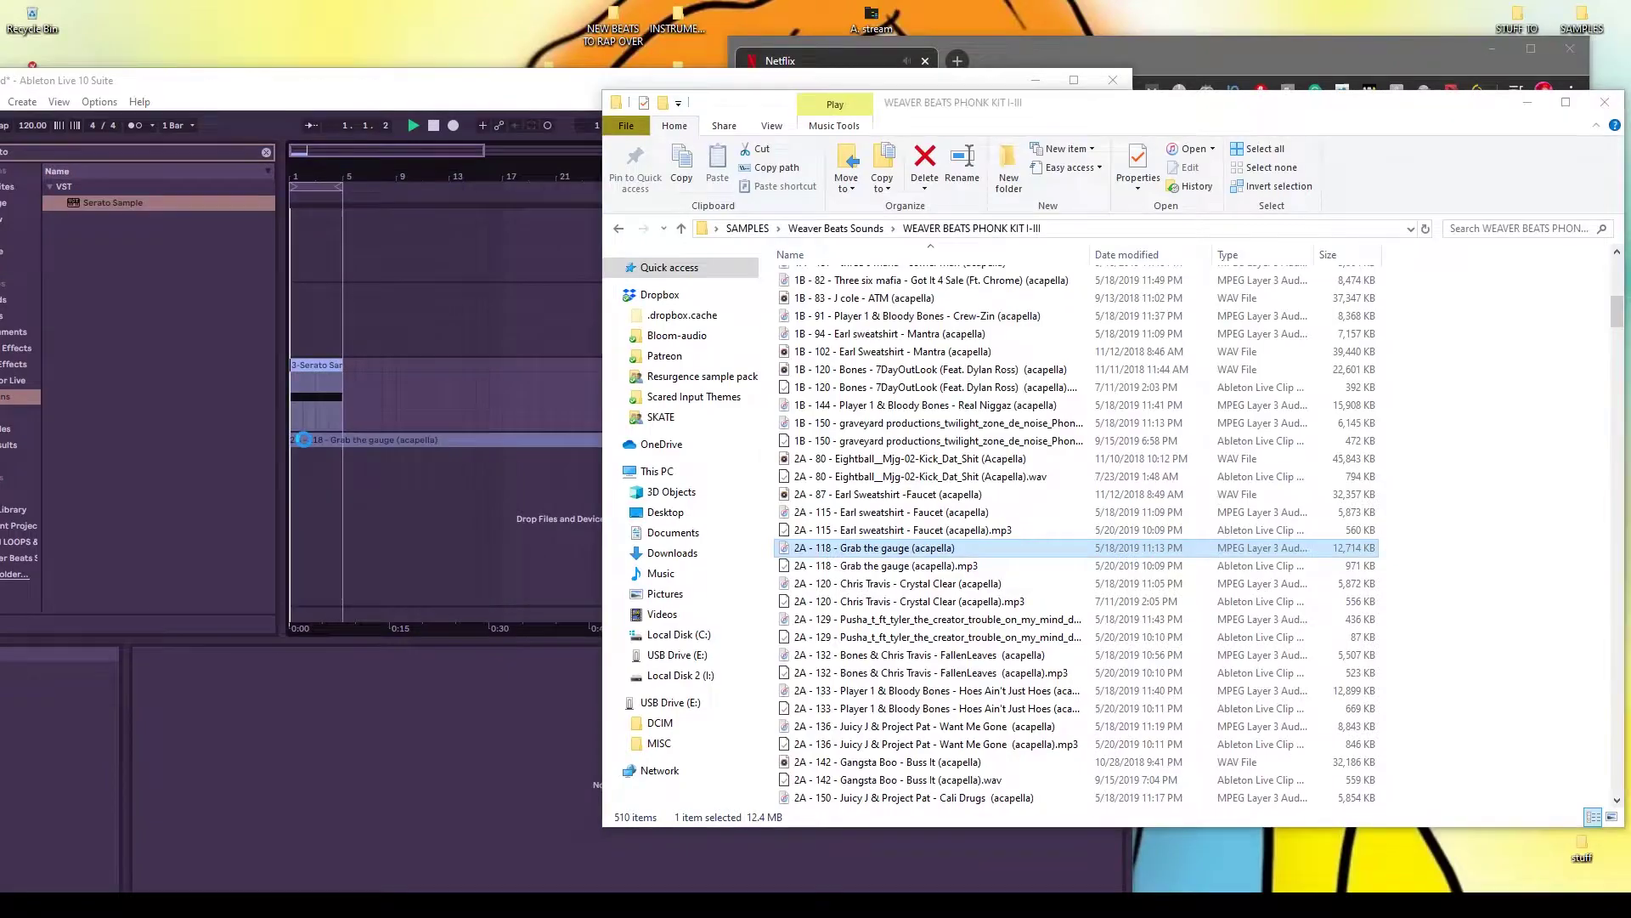
- Add the "2A - 118 - Grab the gauge (acapella)" file as a new audio track and lower its clip gain to about -3.41 dB
drag(304, 439, 304, 440)
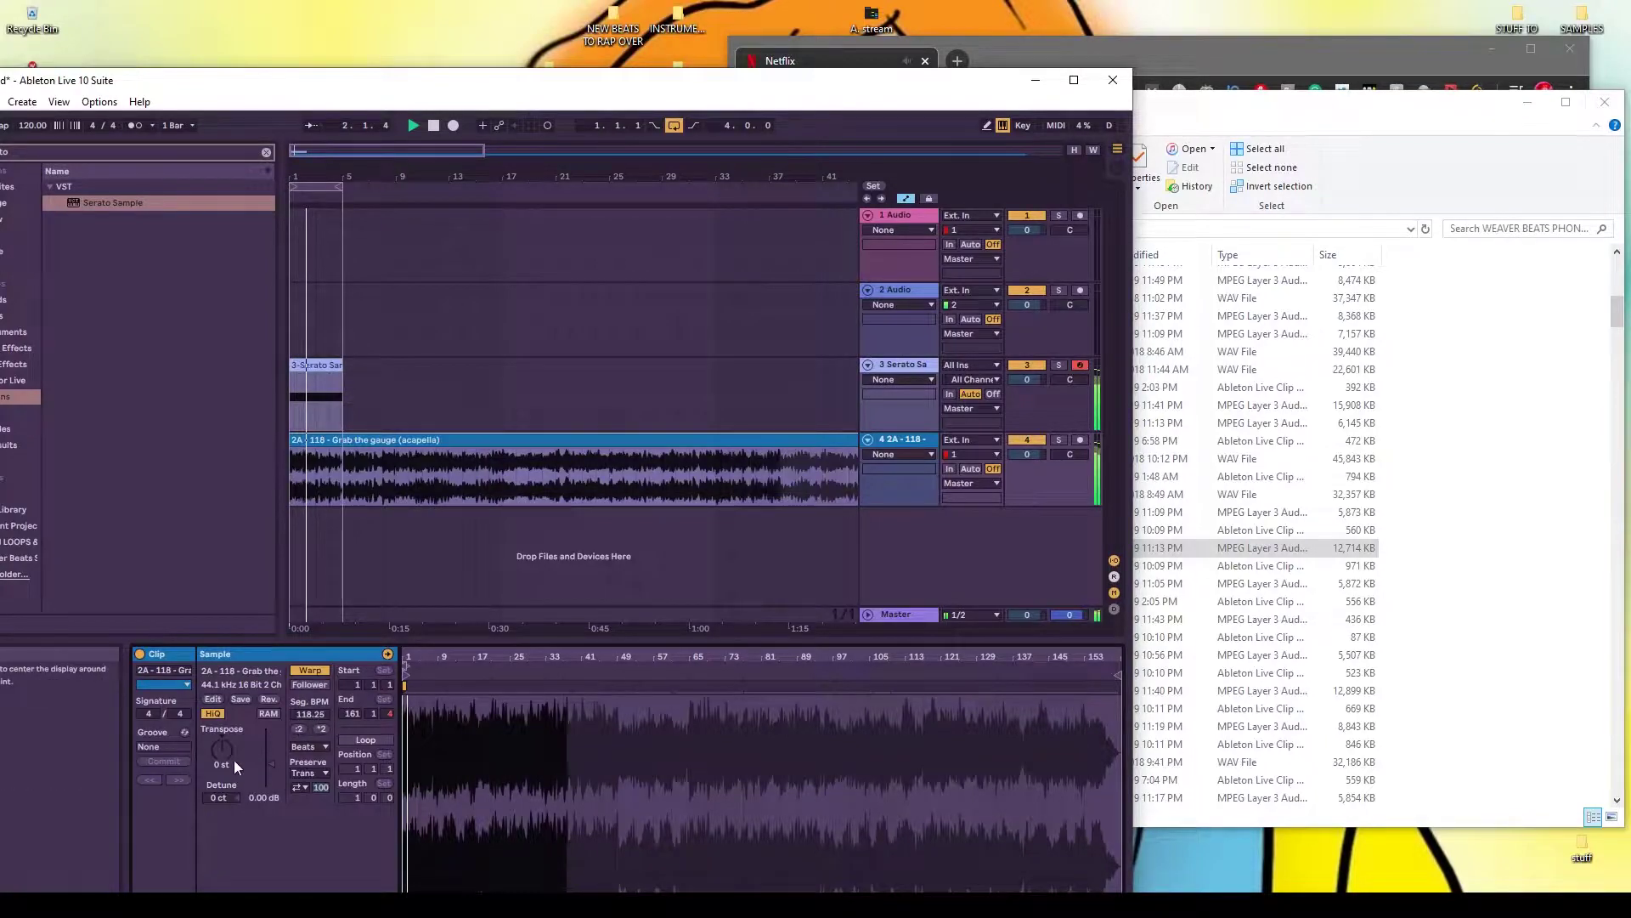
drag(262, 797, 262, 807)
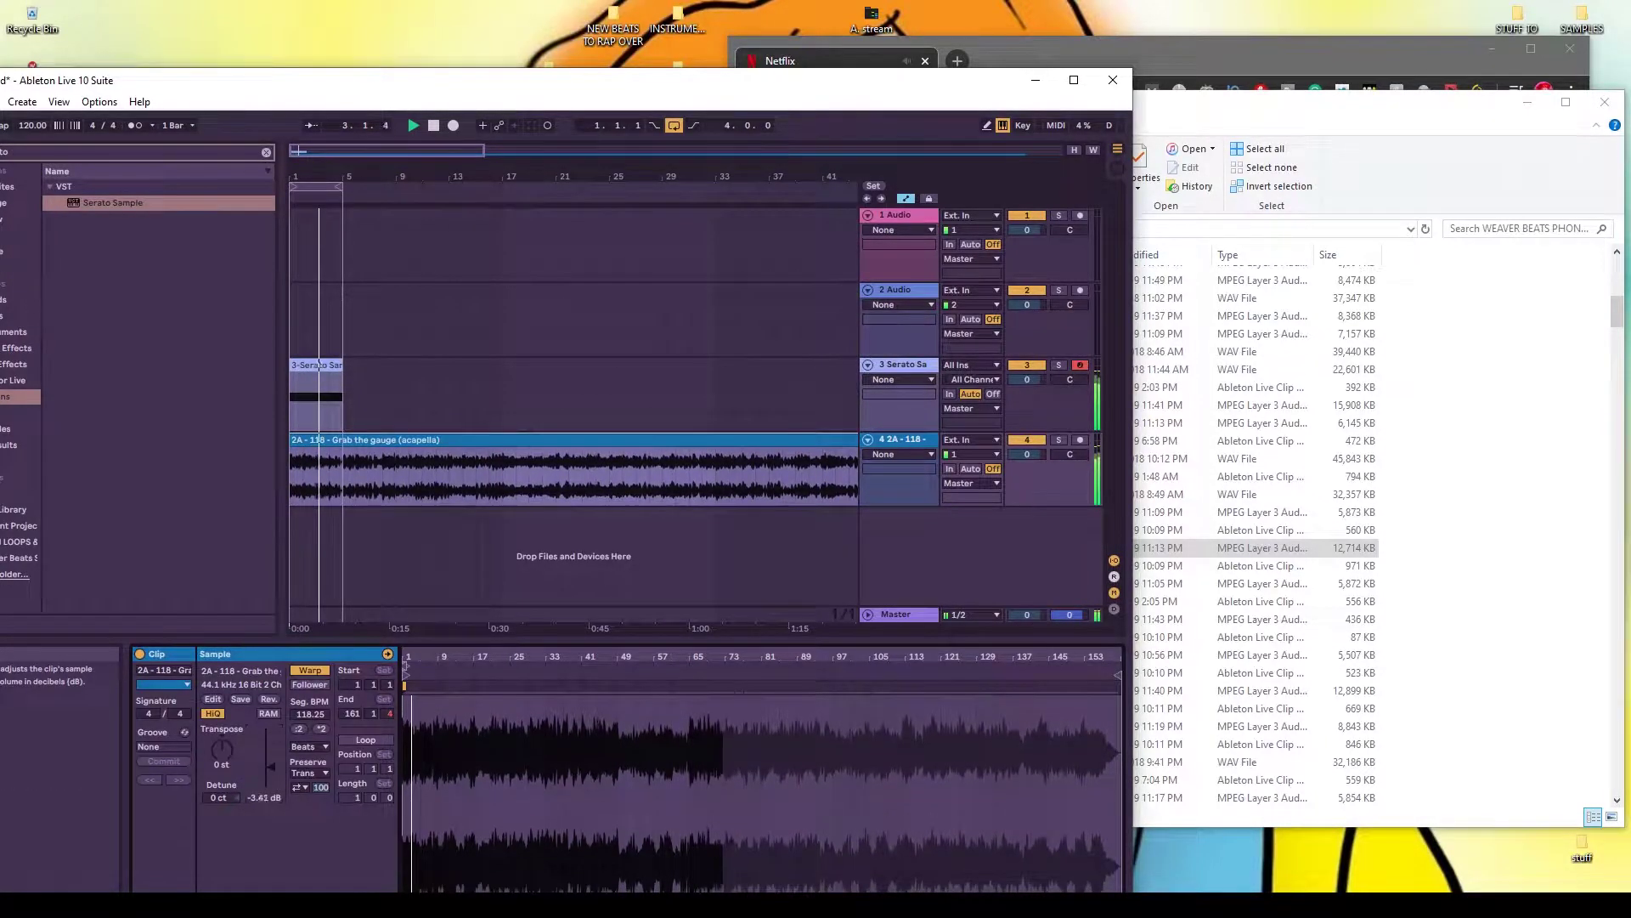
click(352, 384)
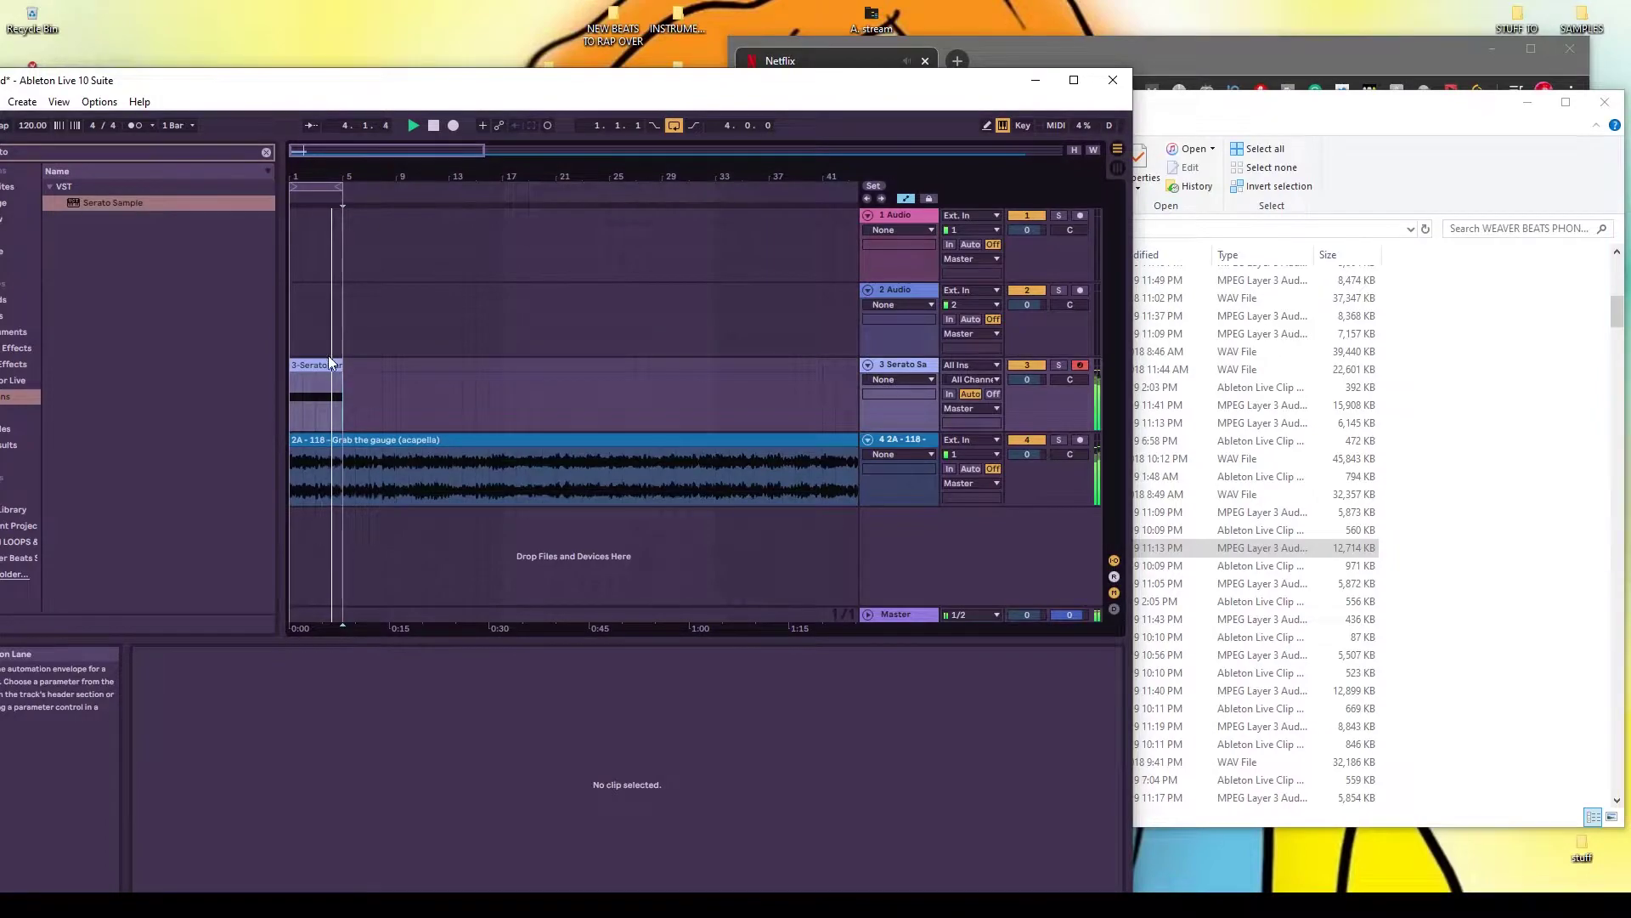
click(331, 363)
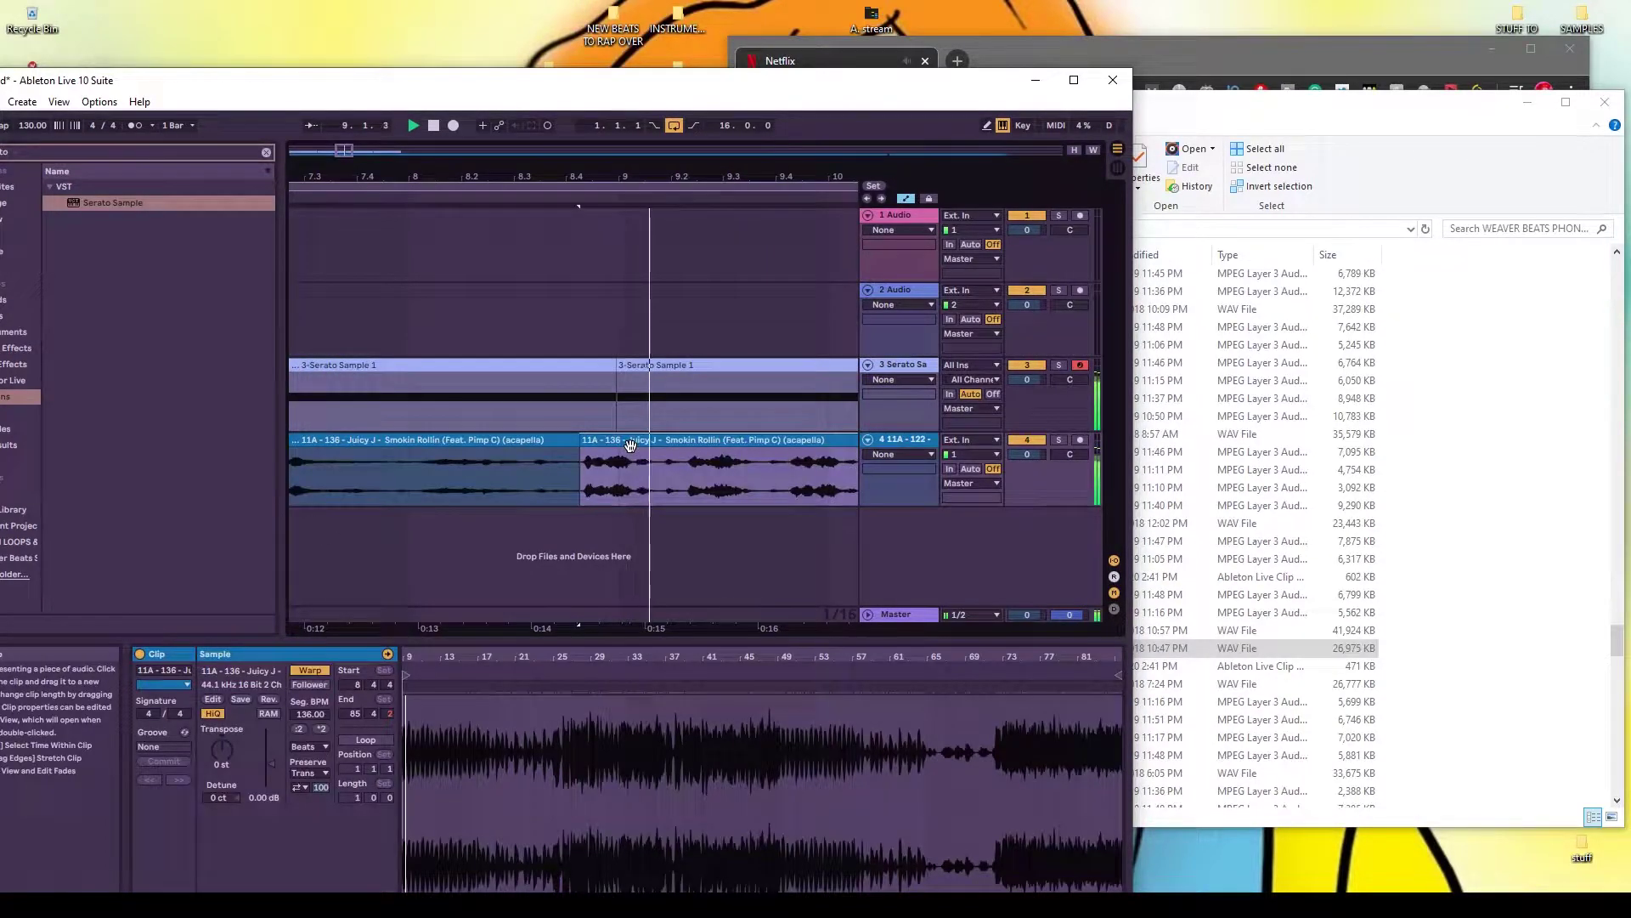
- Shift the second Juicy J Smokin Rollin acapella clip later in time to line it up with the Serato Sample clip at bar 9
drag(619, 176, 564, 383)
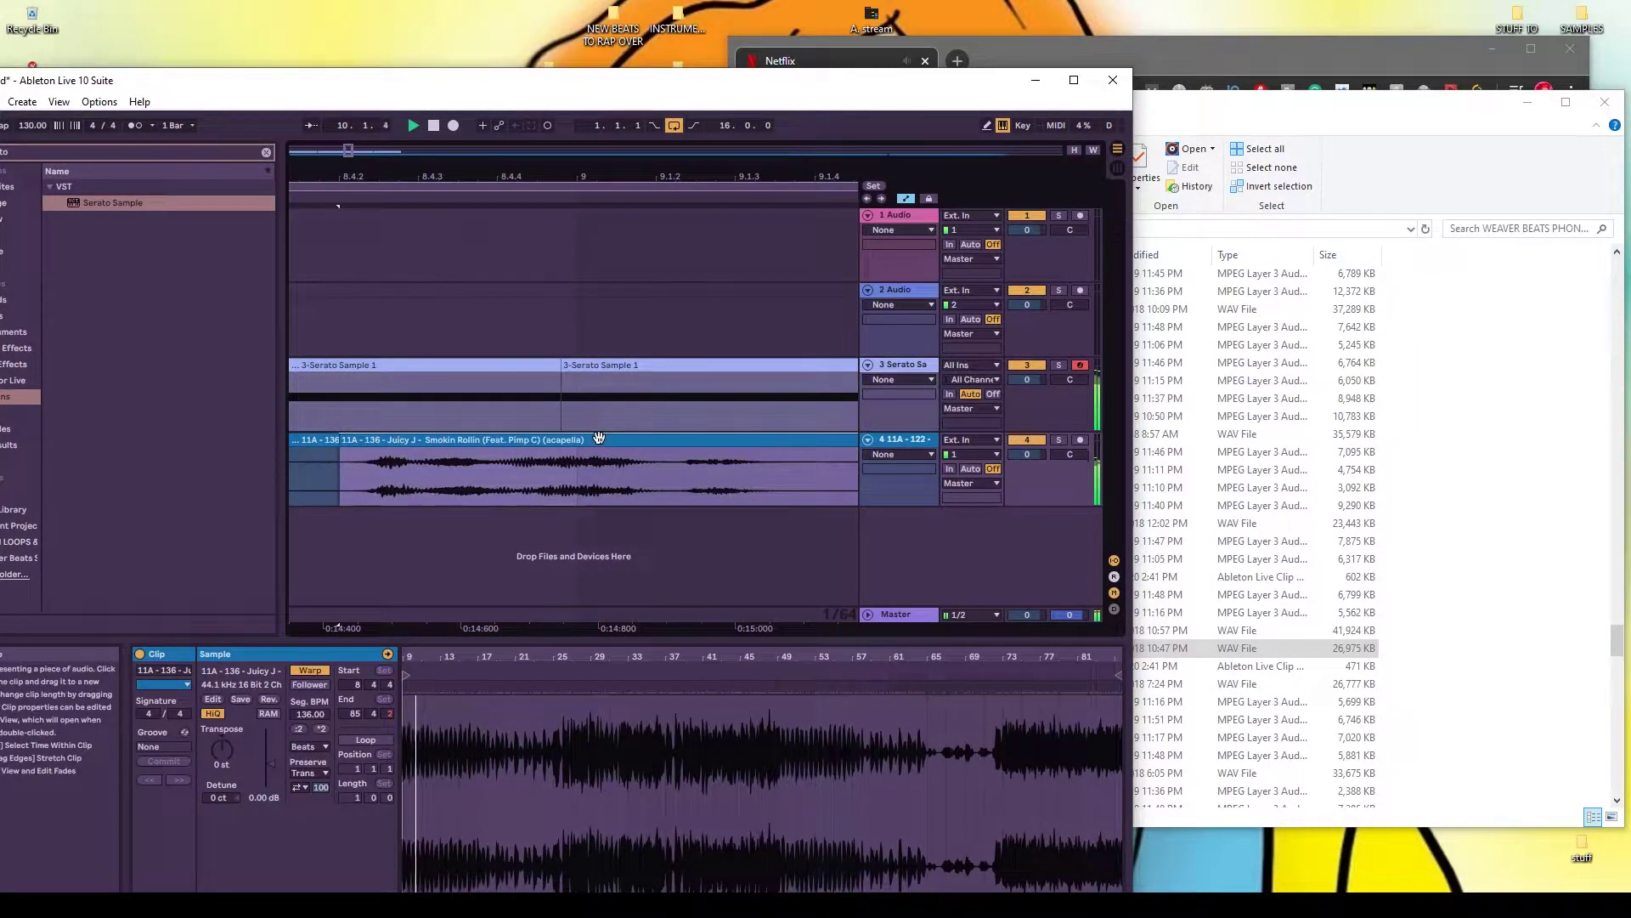
drag(599, 438, 649, 437)
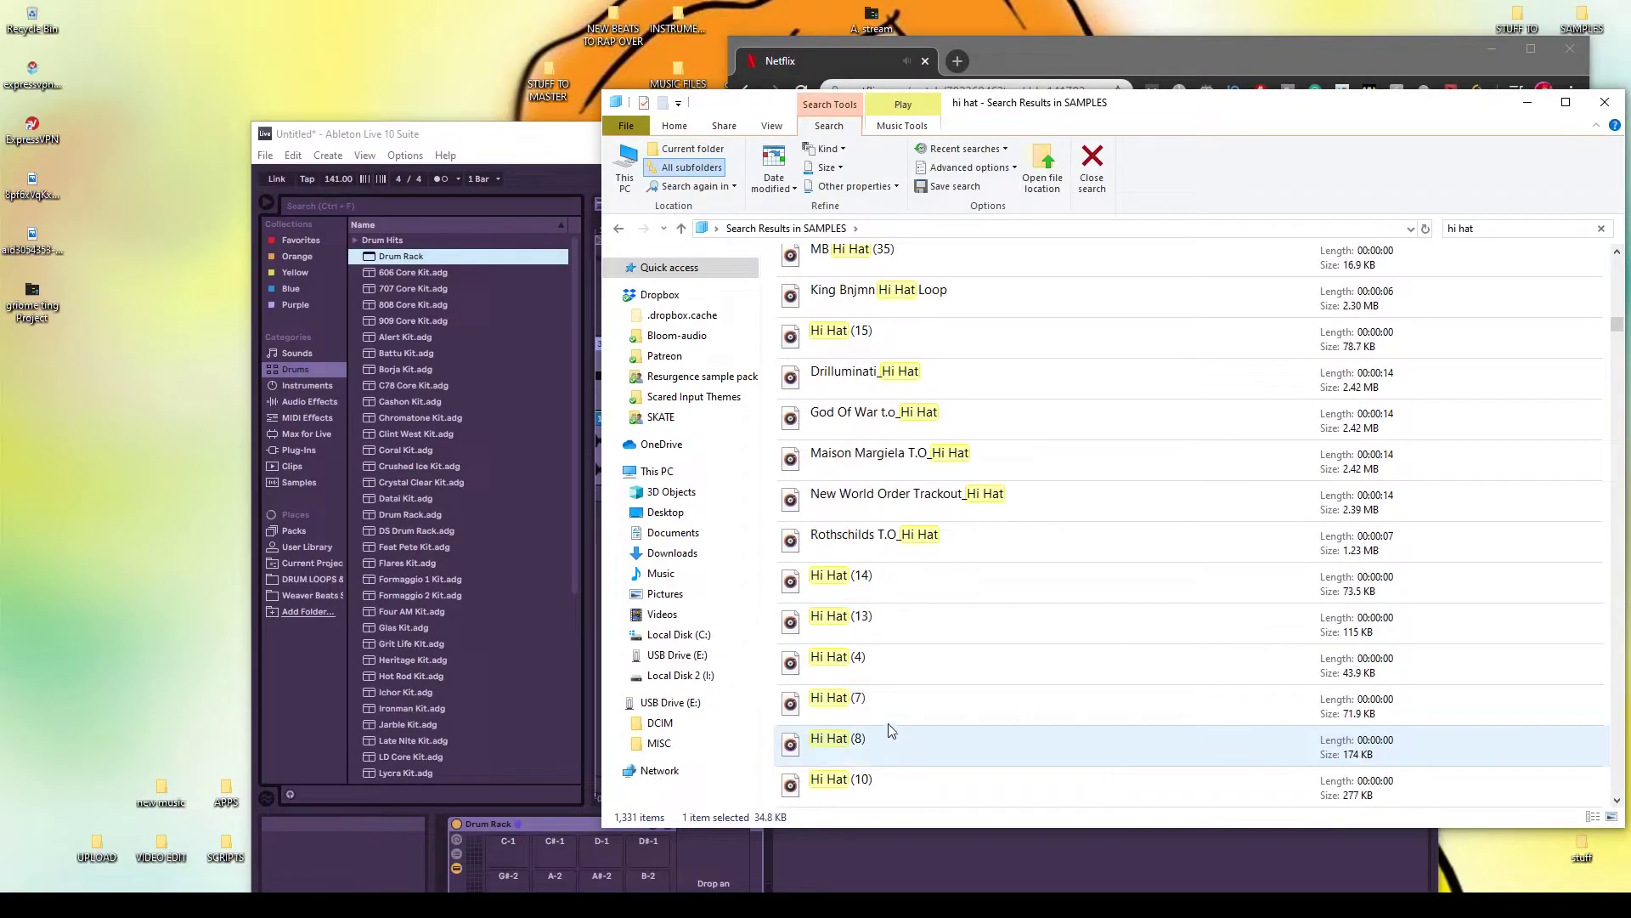
- Load the selected hi hat samples into the Drum Rack, and add an Arpeggiator before it with an adjusted rate
shift+click(863, 647)
drag(925, 559, 508, 850)
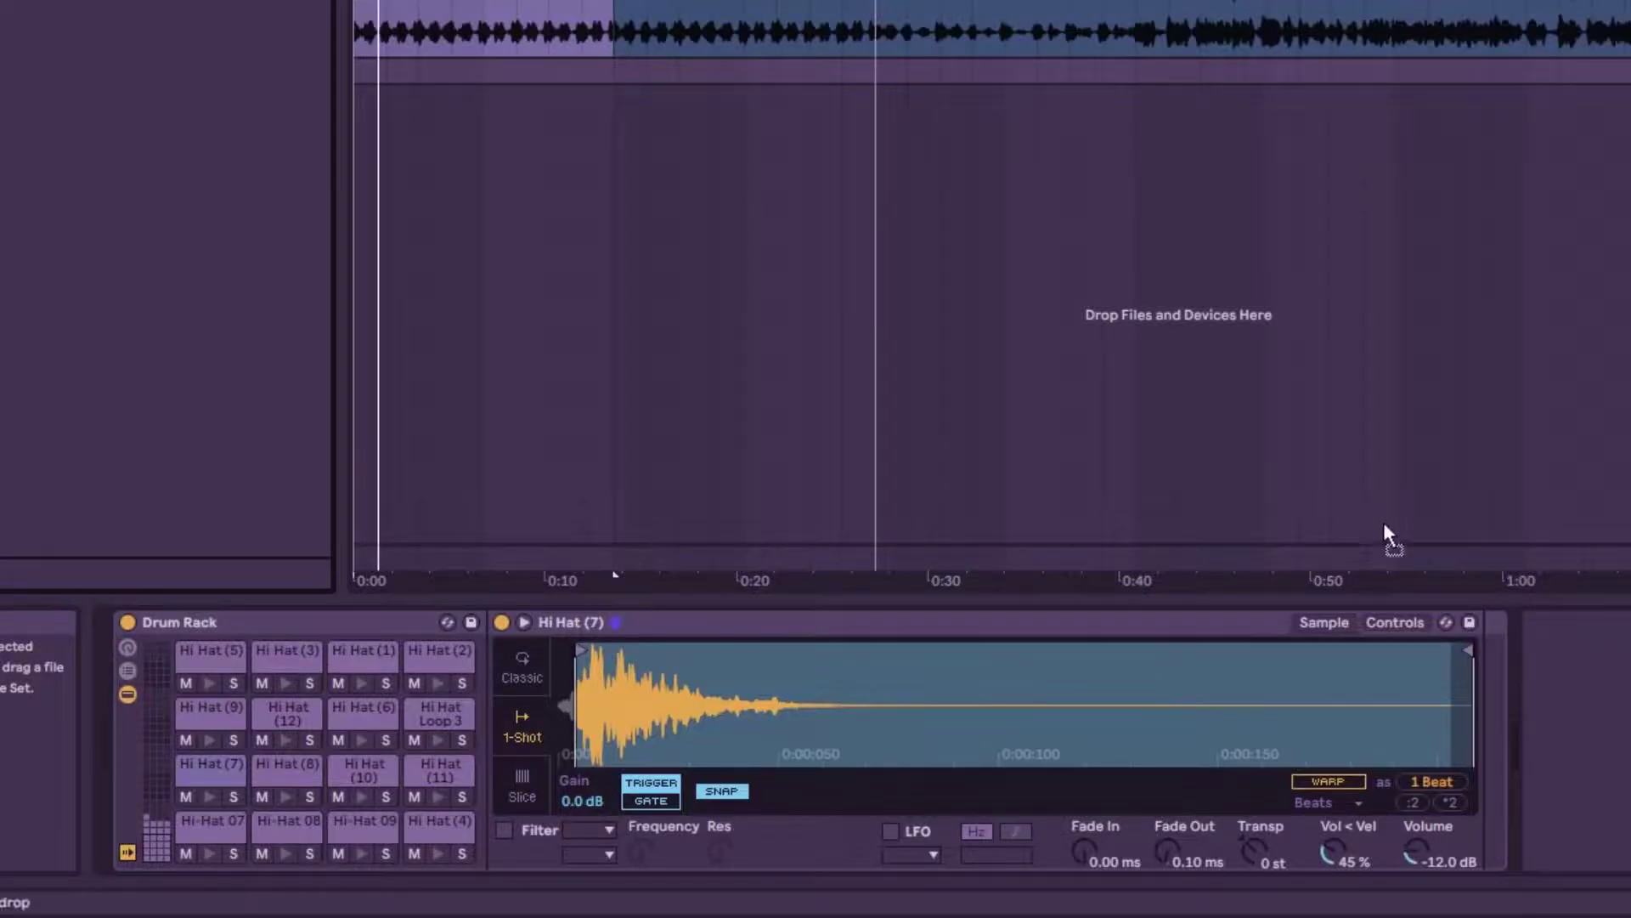
drag(1387, 535, 1613, 684)
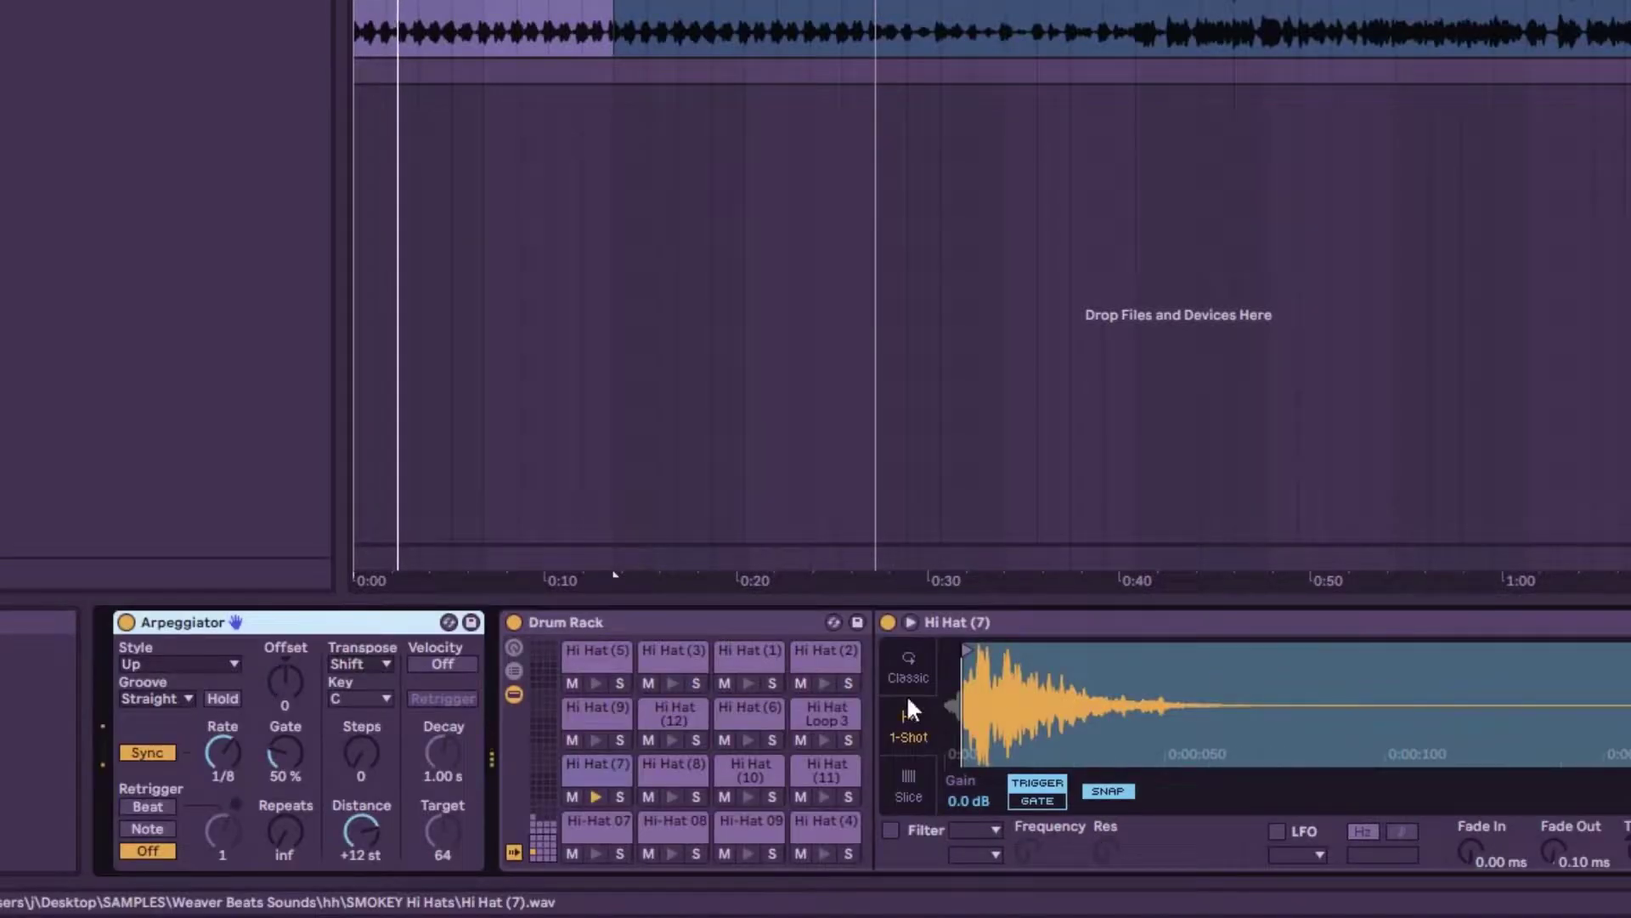
drag(232, 729, 232, 746)
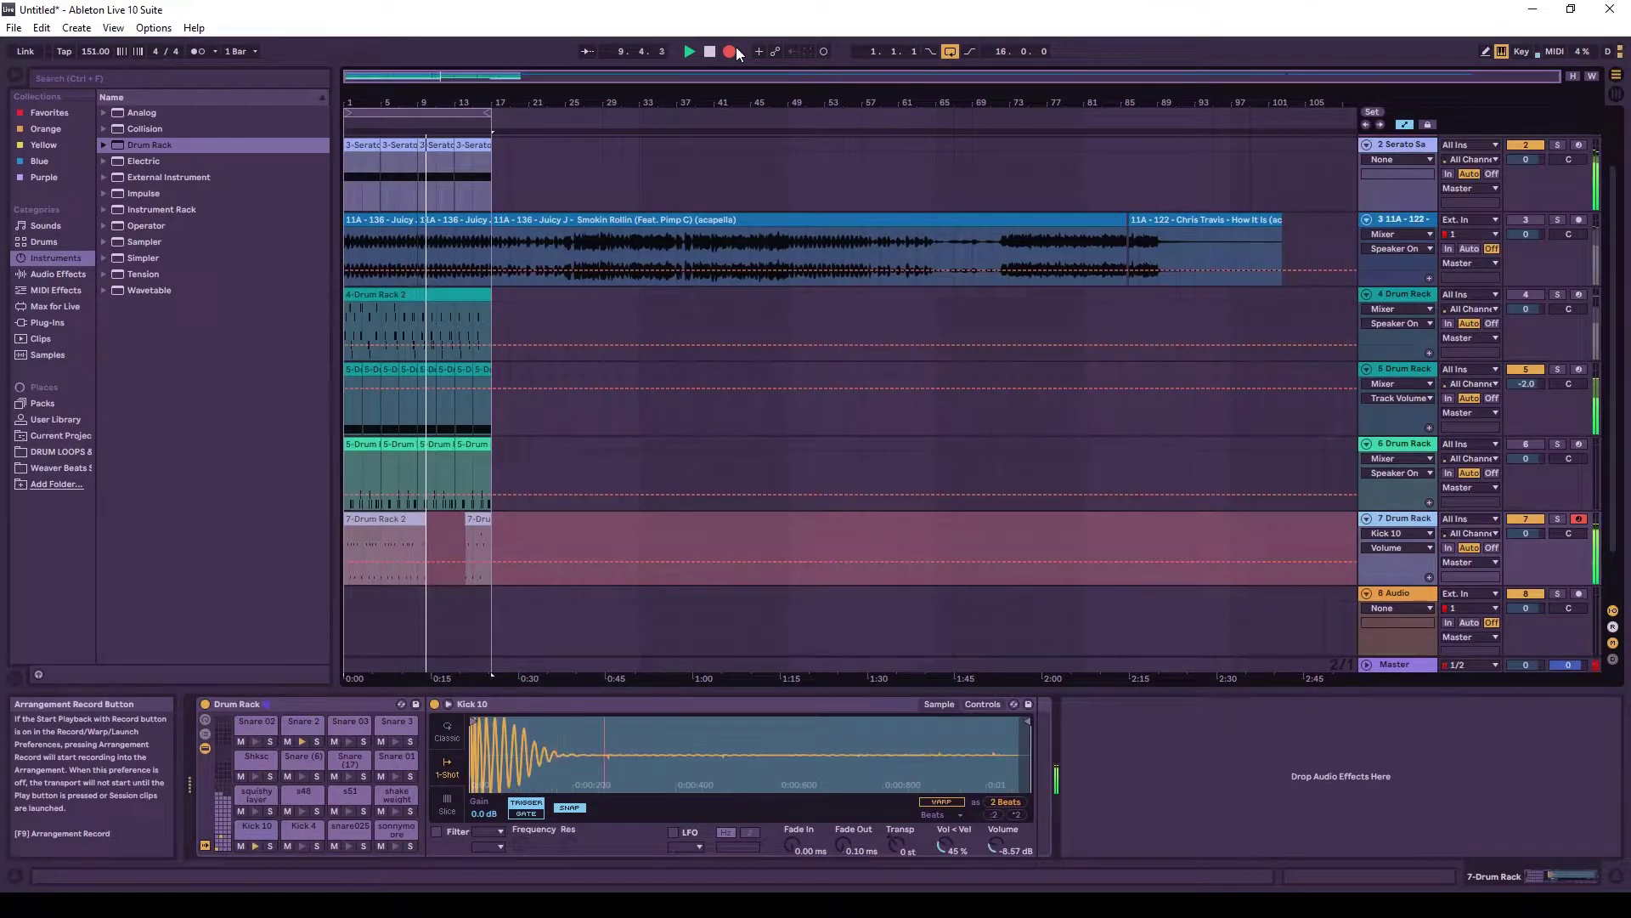
- Stop recording the kick and snare pattern on the 7-Drum Rack track and open the recorded clip
key(space)
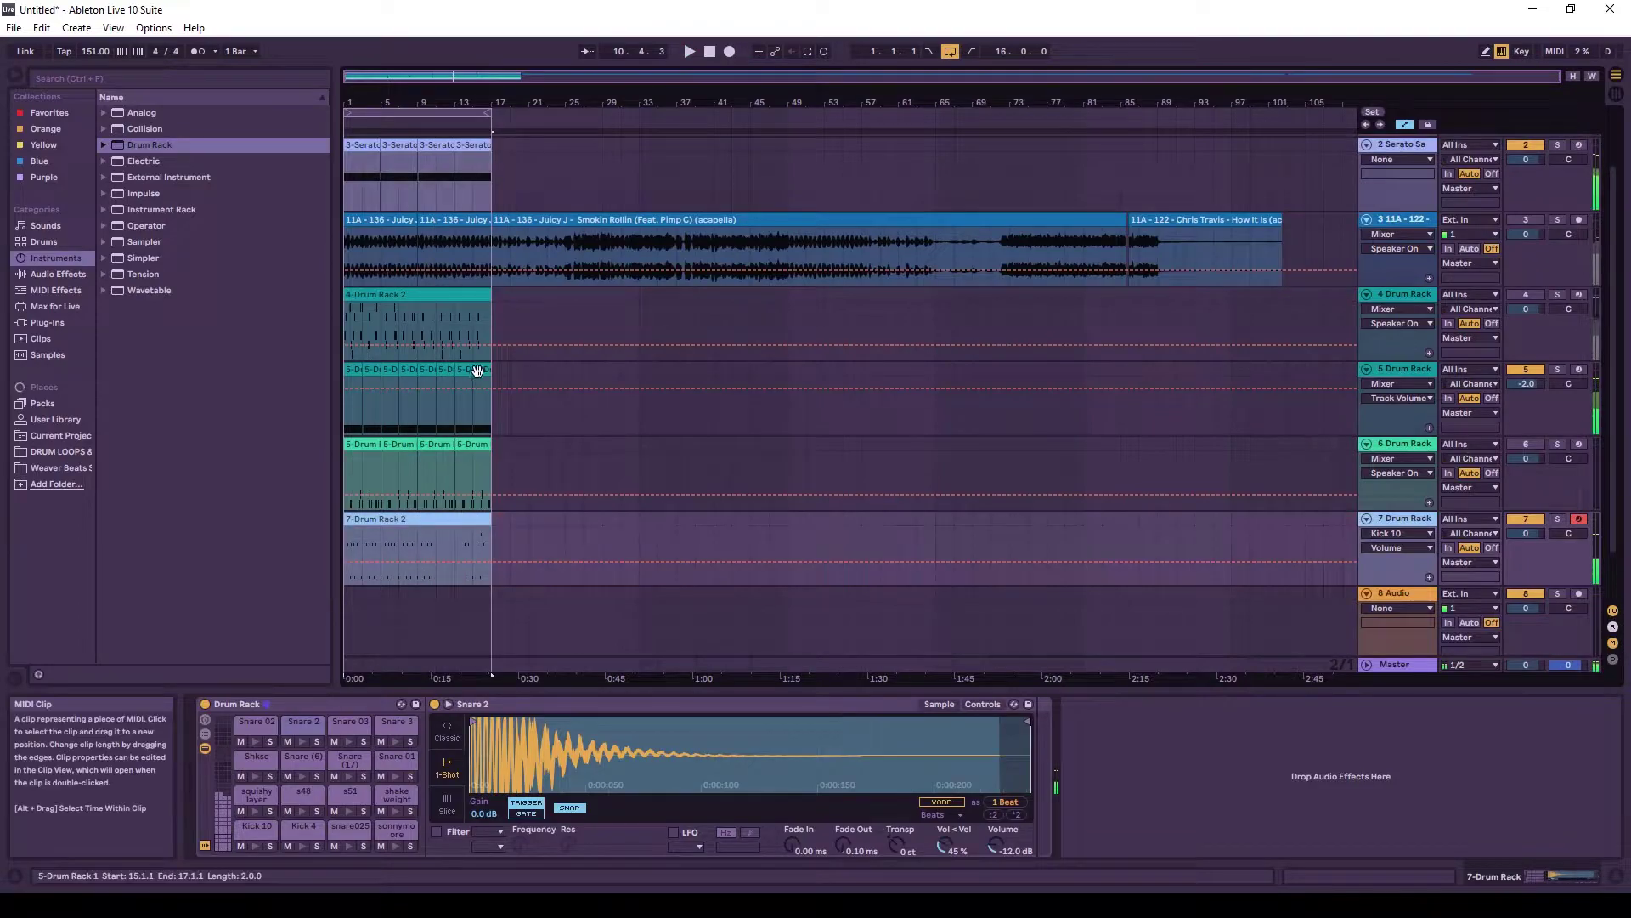
click(413, 517)
double_click(420, 519)
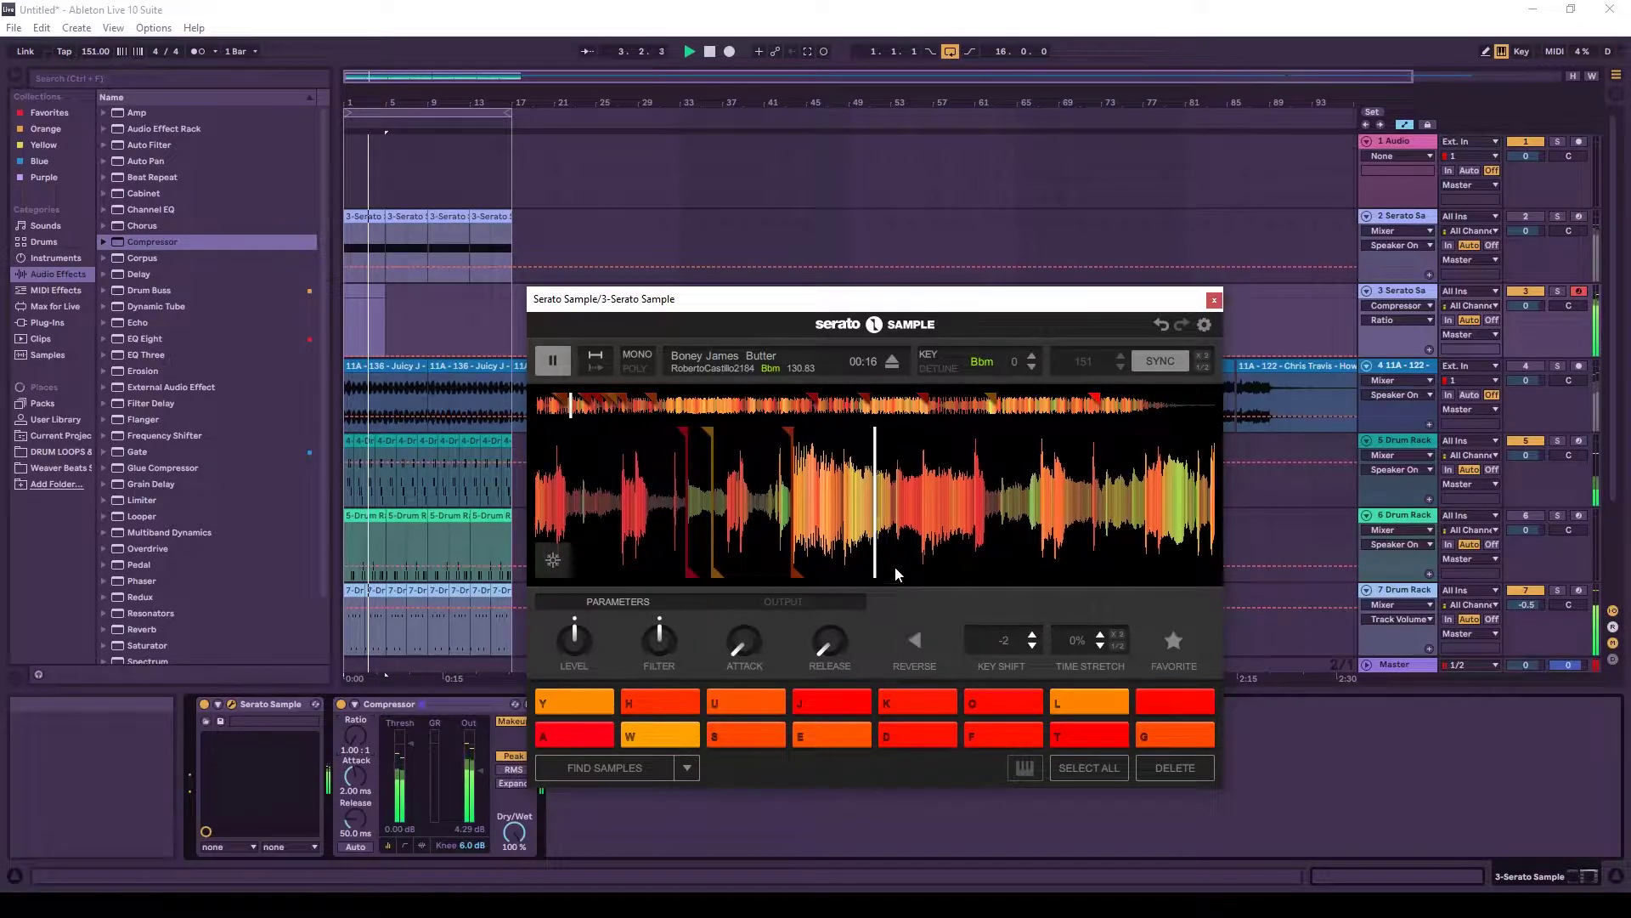
- Audition the S slice of the Boney James sample in Serato Sample
key(s)
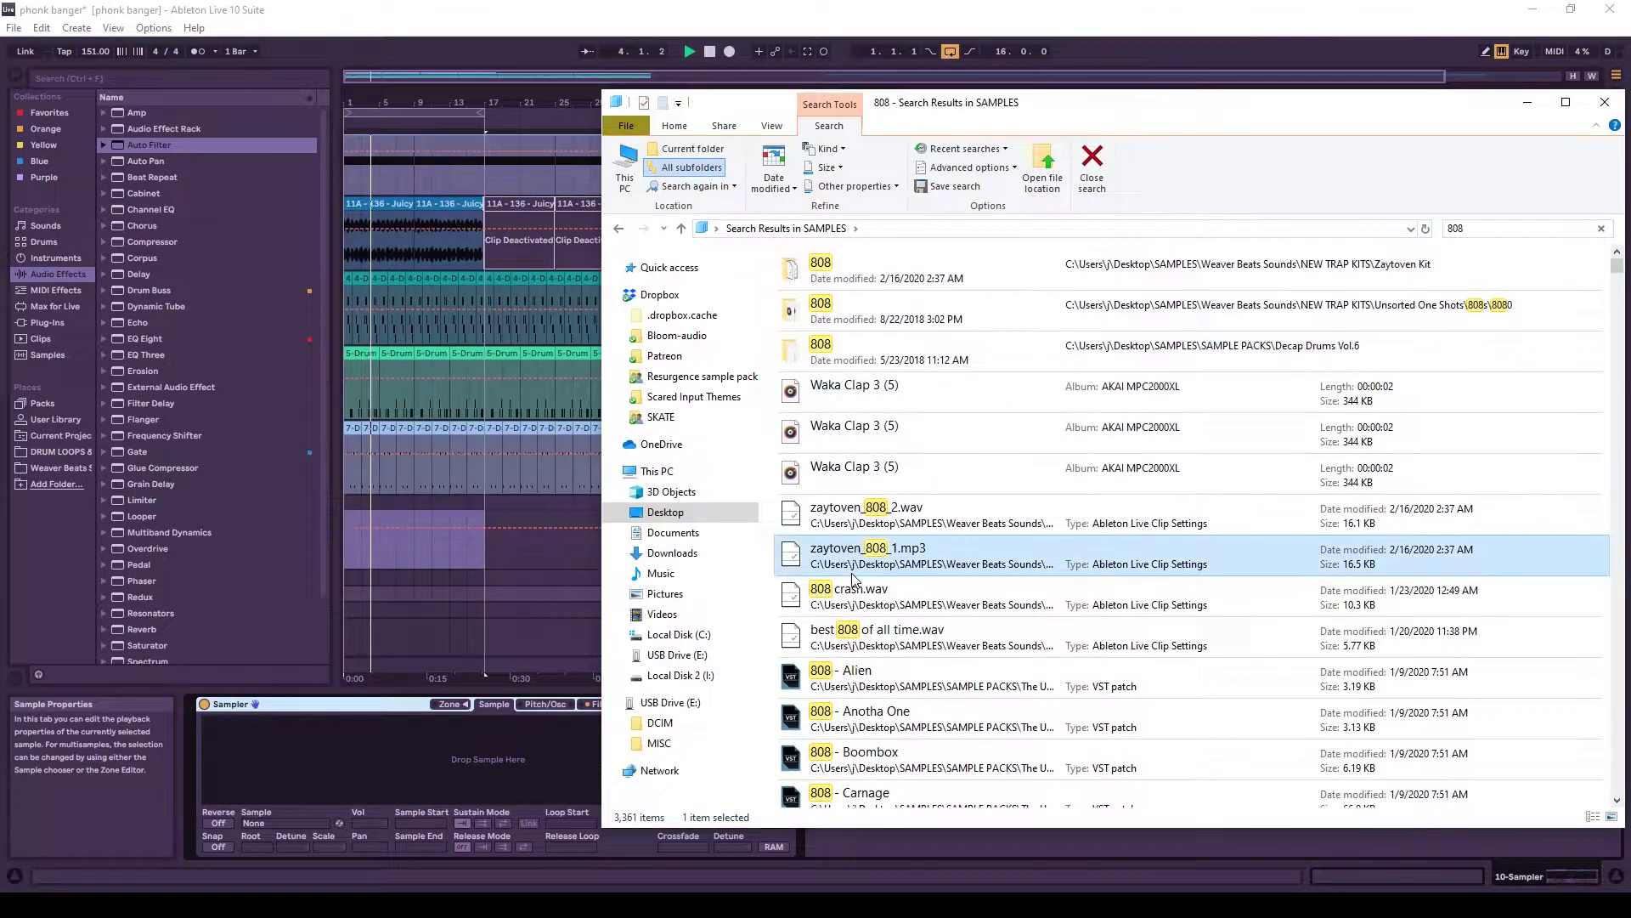
- Find the 808 4 - C sample among the 808 search results and load it into the empty Sampler
scroll(854, 578, down, 5)
scroll(854, 569, down, 15)
drag(930, 629, 493, 739)
click(291, 704)
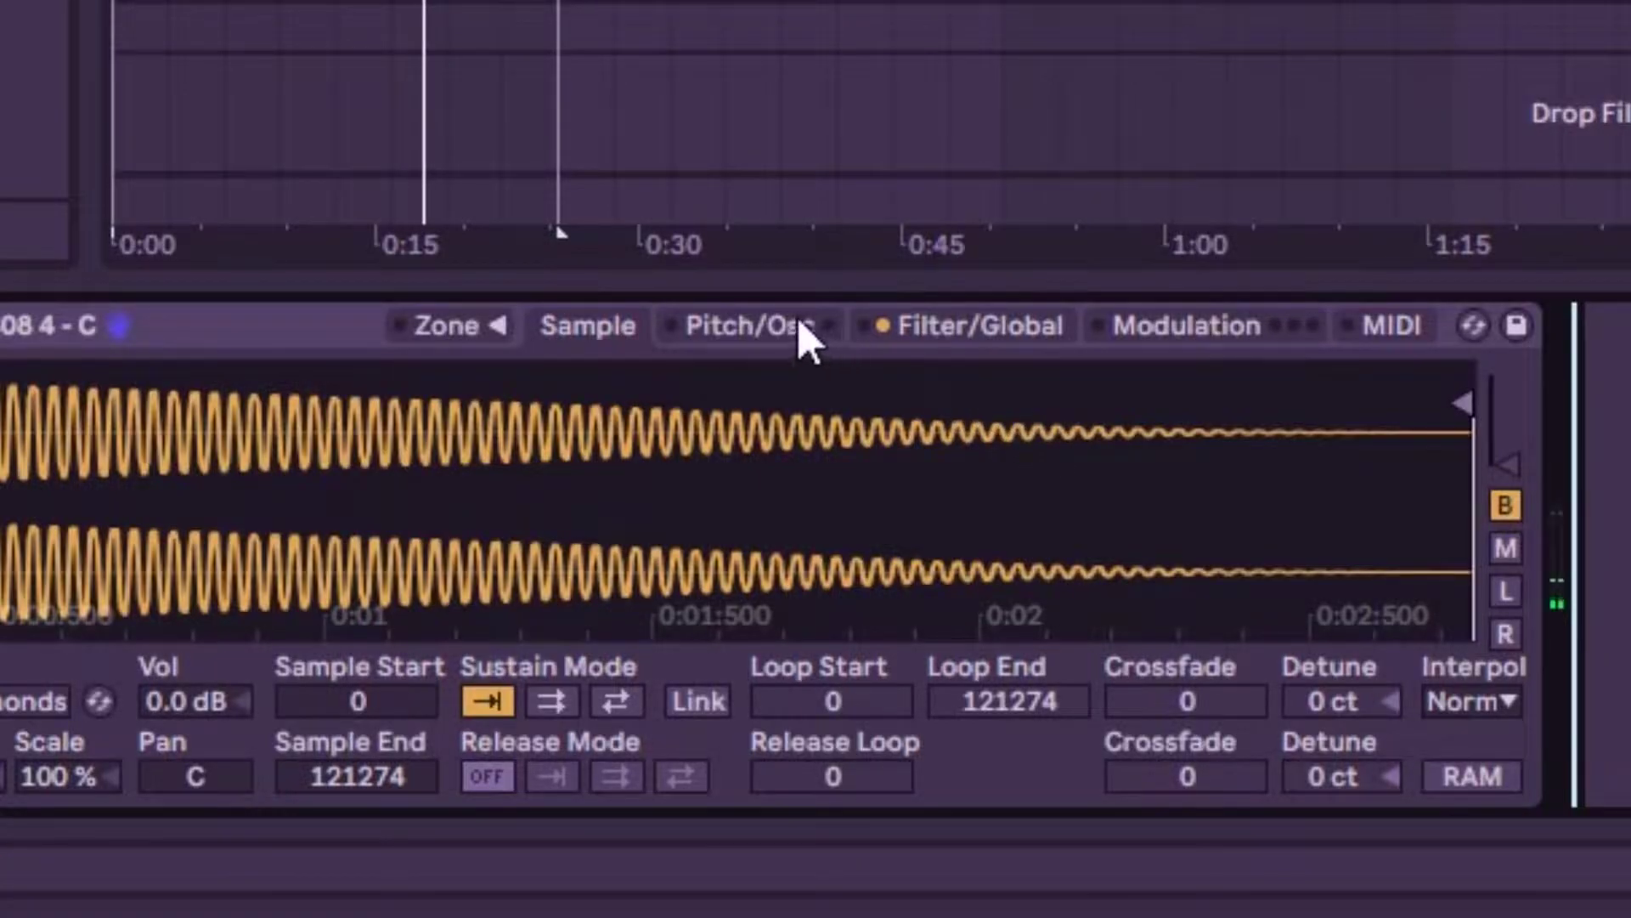
- Set the 808 Sampler's pitch glide mode to Glide and return to its sample settings
click(808, 335)
click(1268, 752)
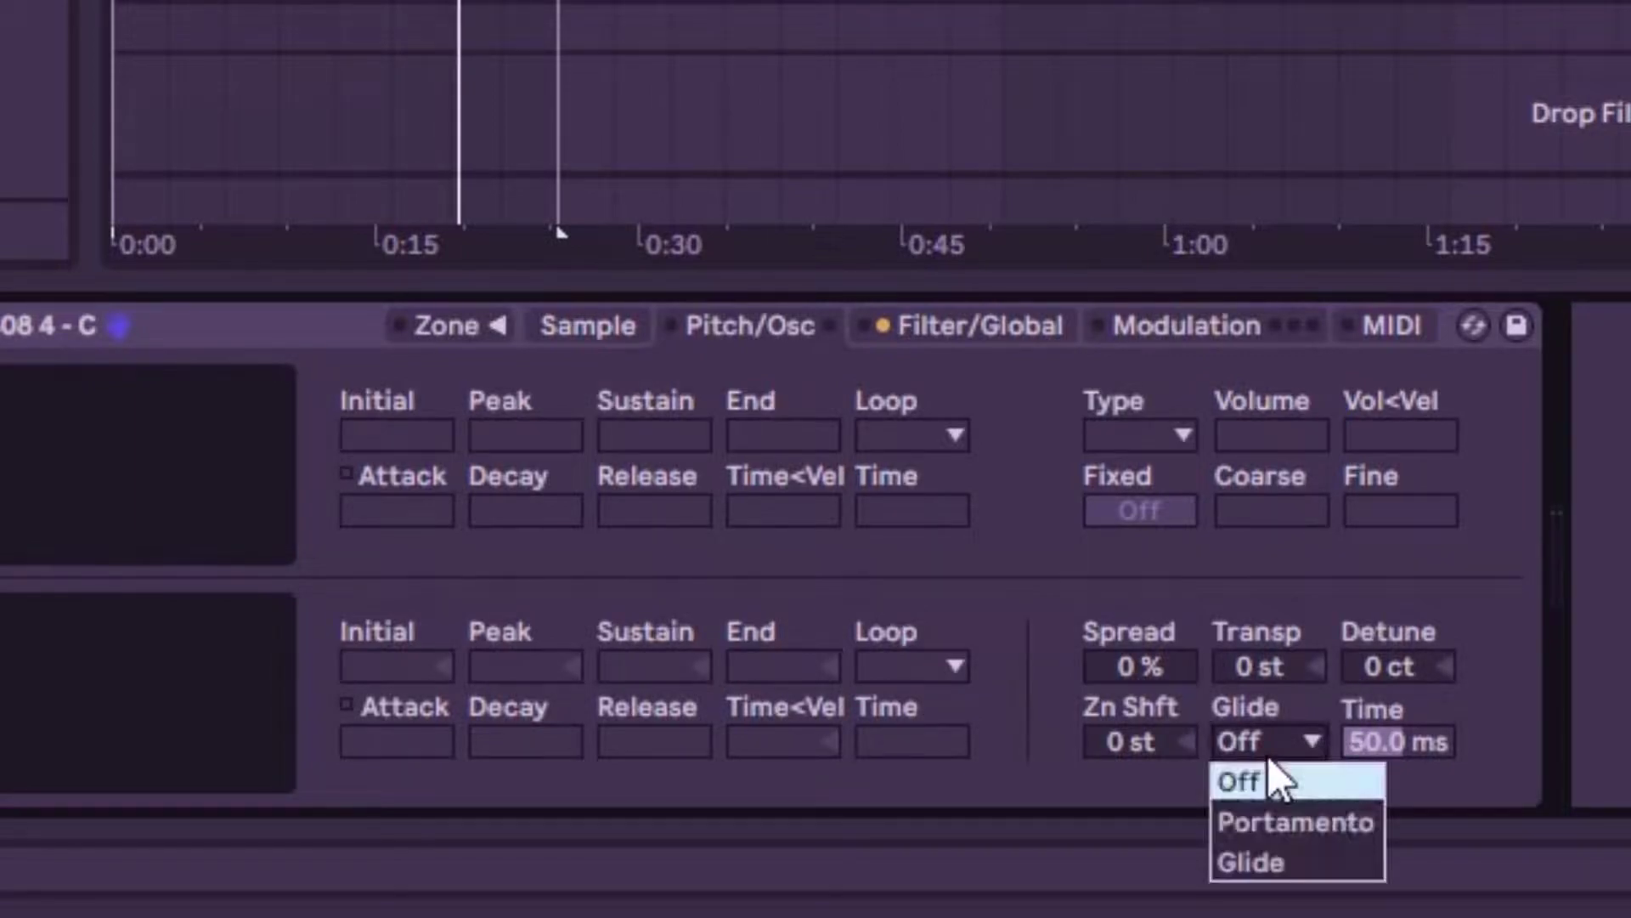
click(1285, 823)
click(1292, 753)
click(1261, 862)
click(438, 325)
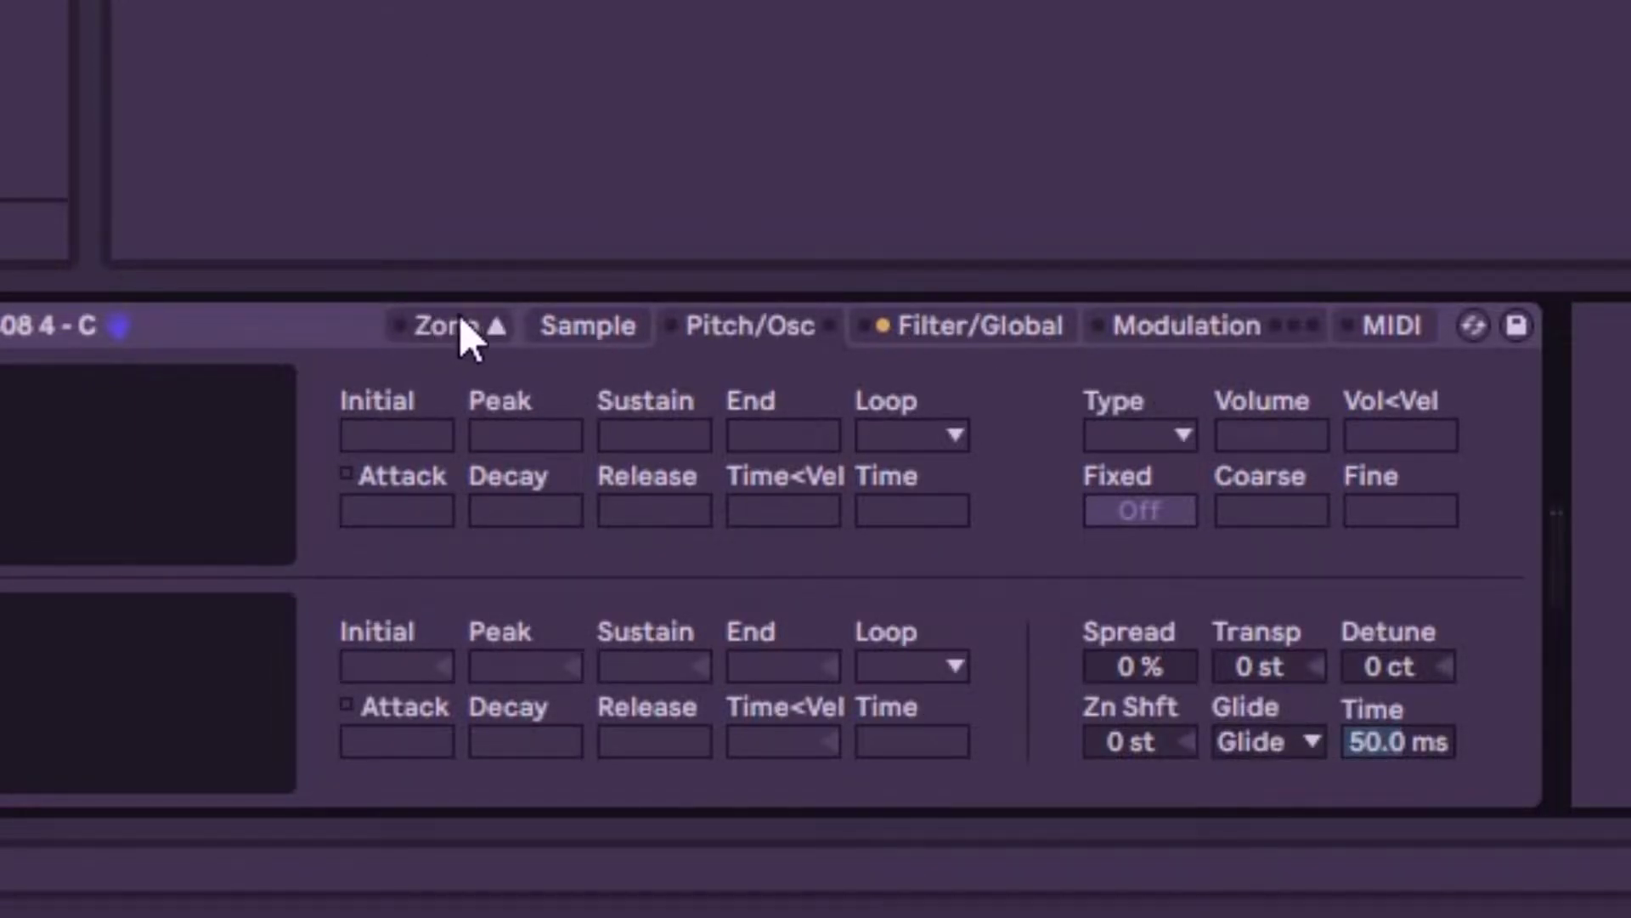
click(605, 329)
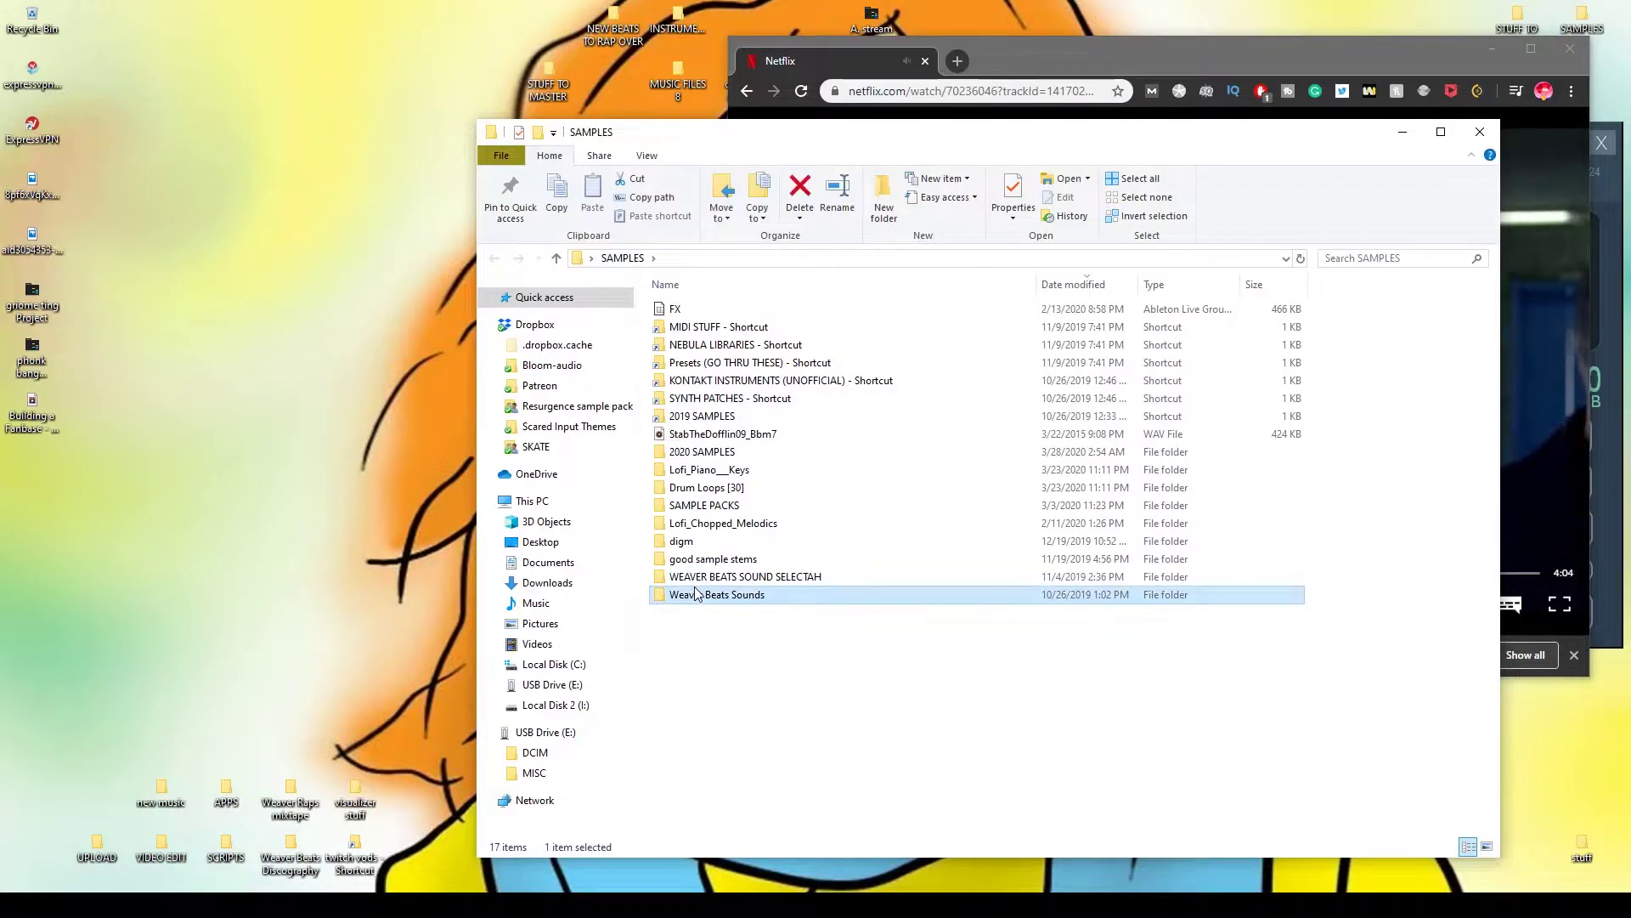
- Open the WEAVER BEATS PHONK KIT I-III folder inside Weaver Beats Sounds and browse its acapella files
double_click(697, 594)
scroll(839, 757, down, 3)
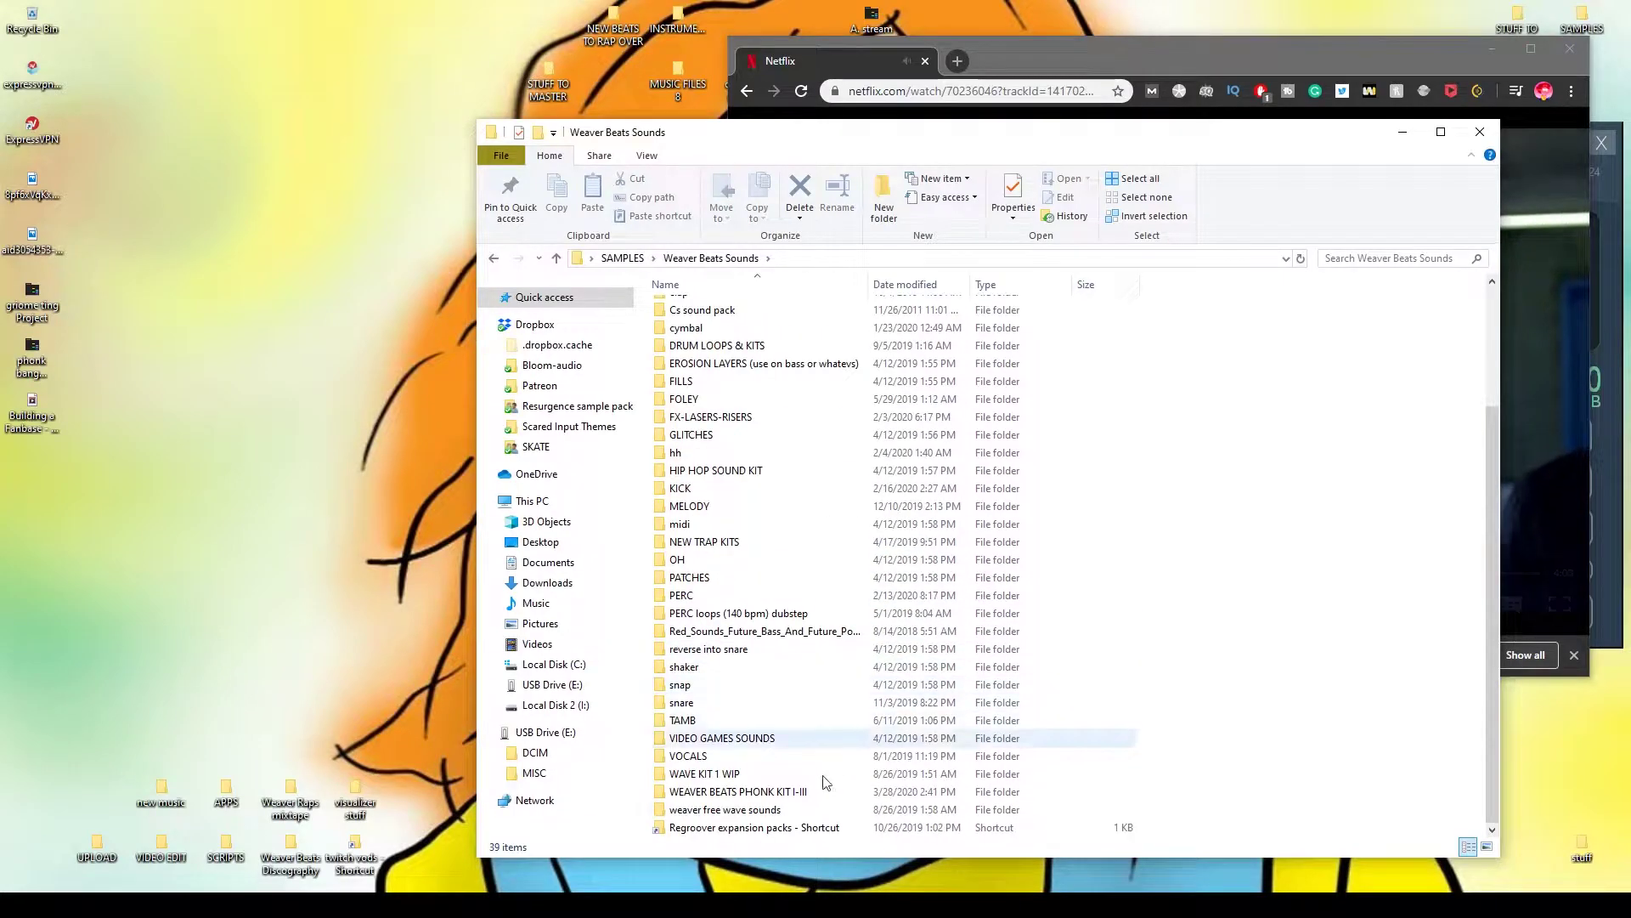
double_click(790, 791)
scroll(921, 705, down, 5)
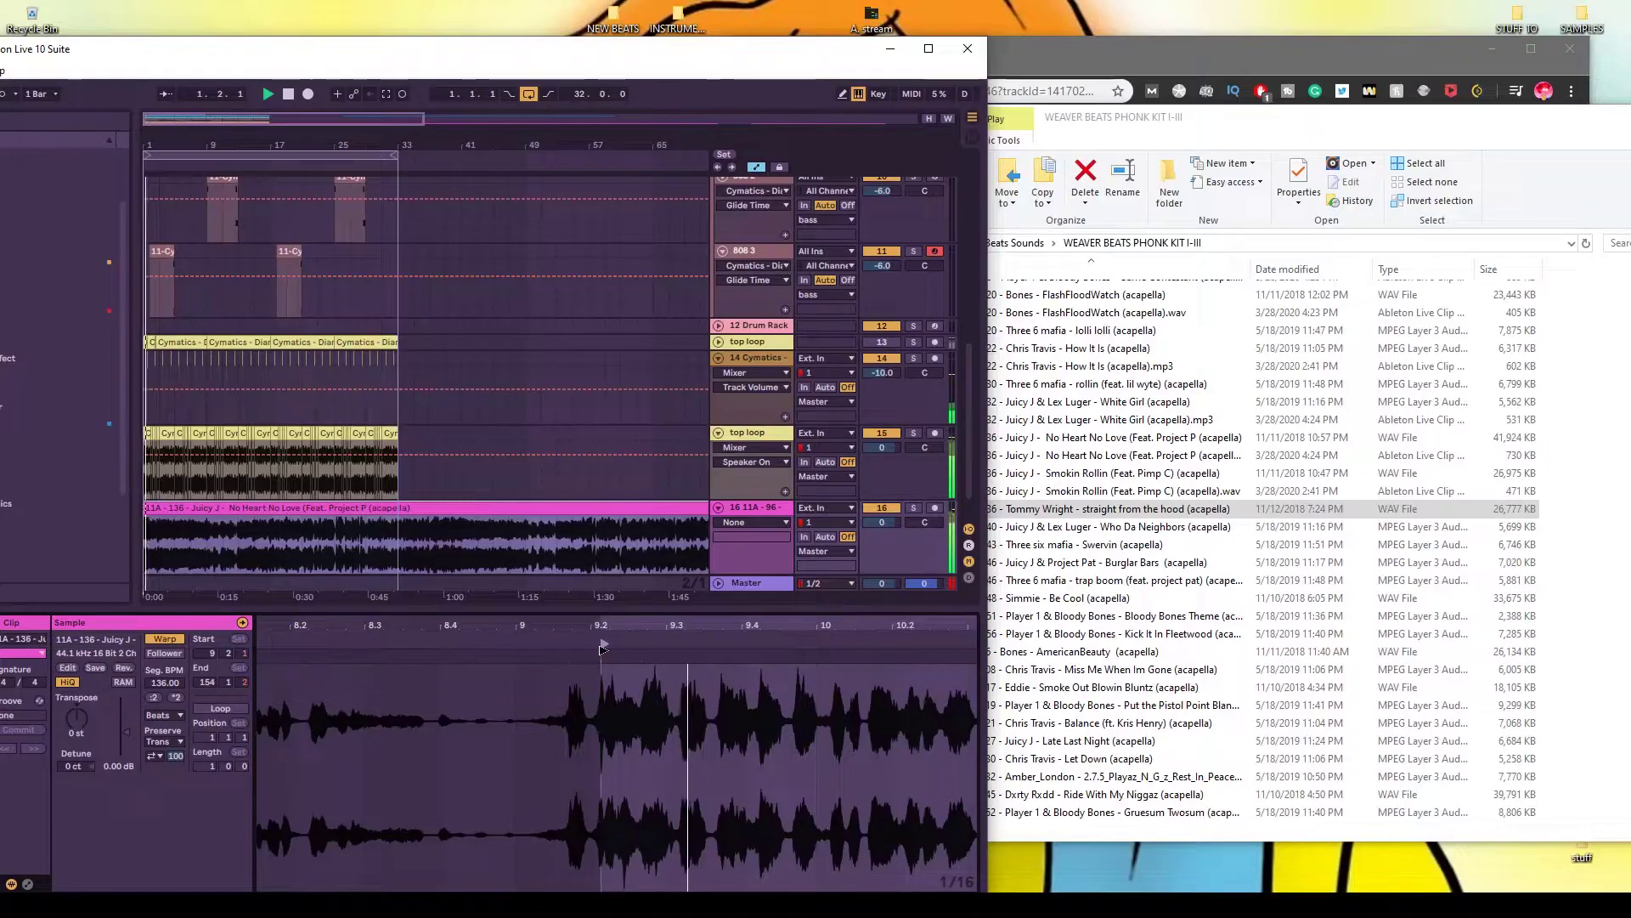
- Transpose the Juicy J No Heart No Love acapella clip up by 2 semitones and change its warp mode
drag(618, 622, 344, 483)
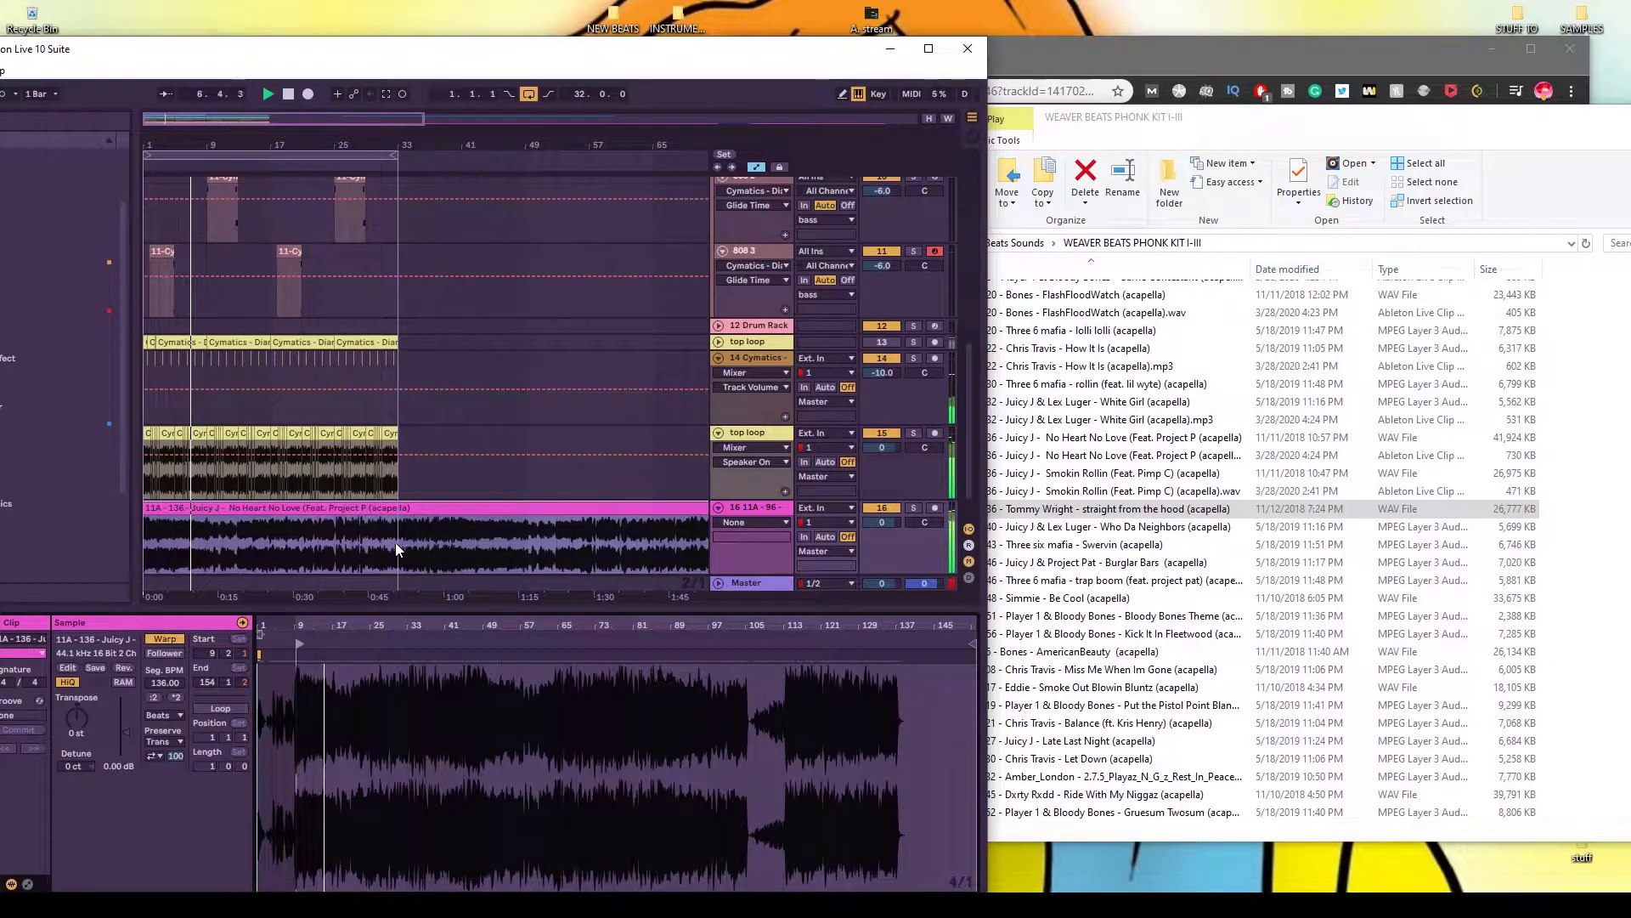
drag(70, 712, 81, 717)
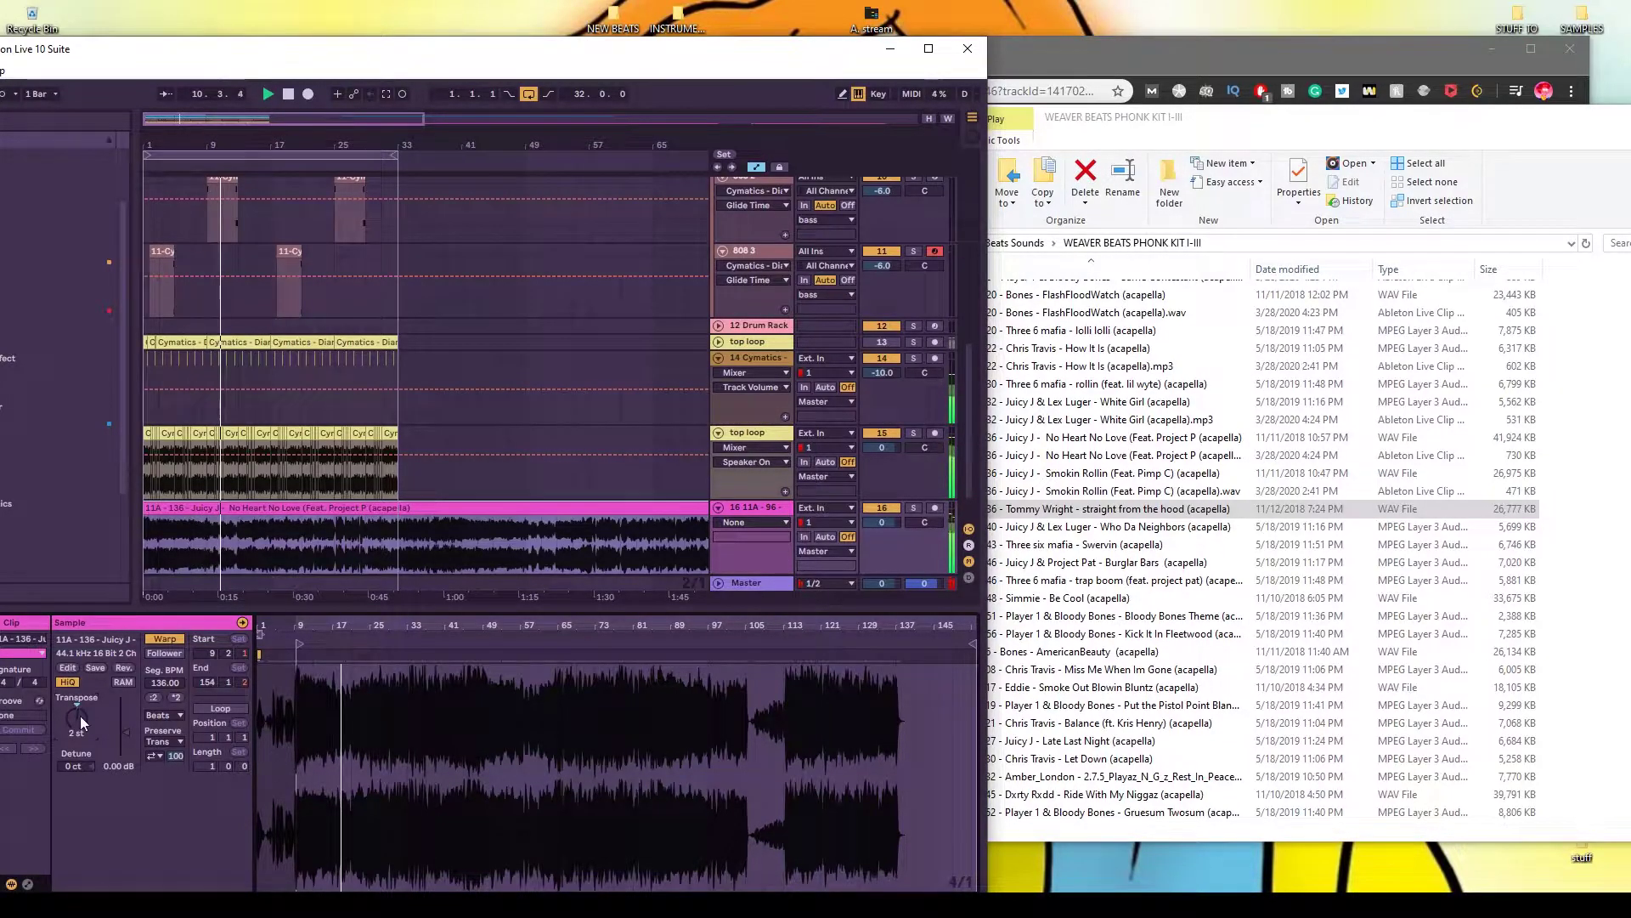
click(170, 716)
click(175, 782)
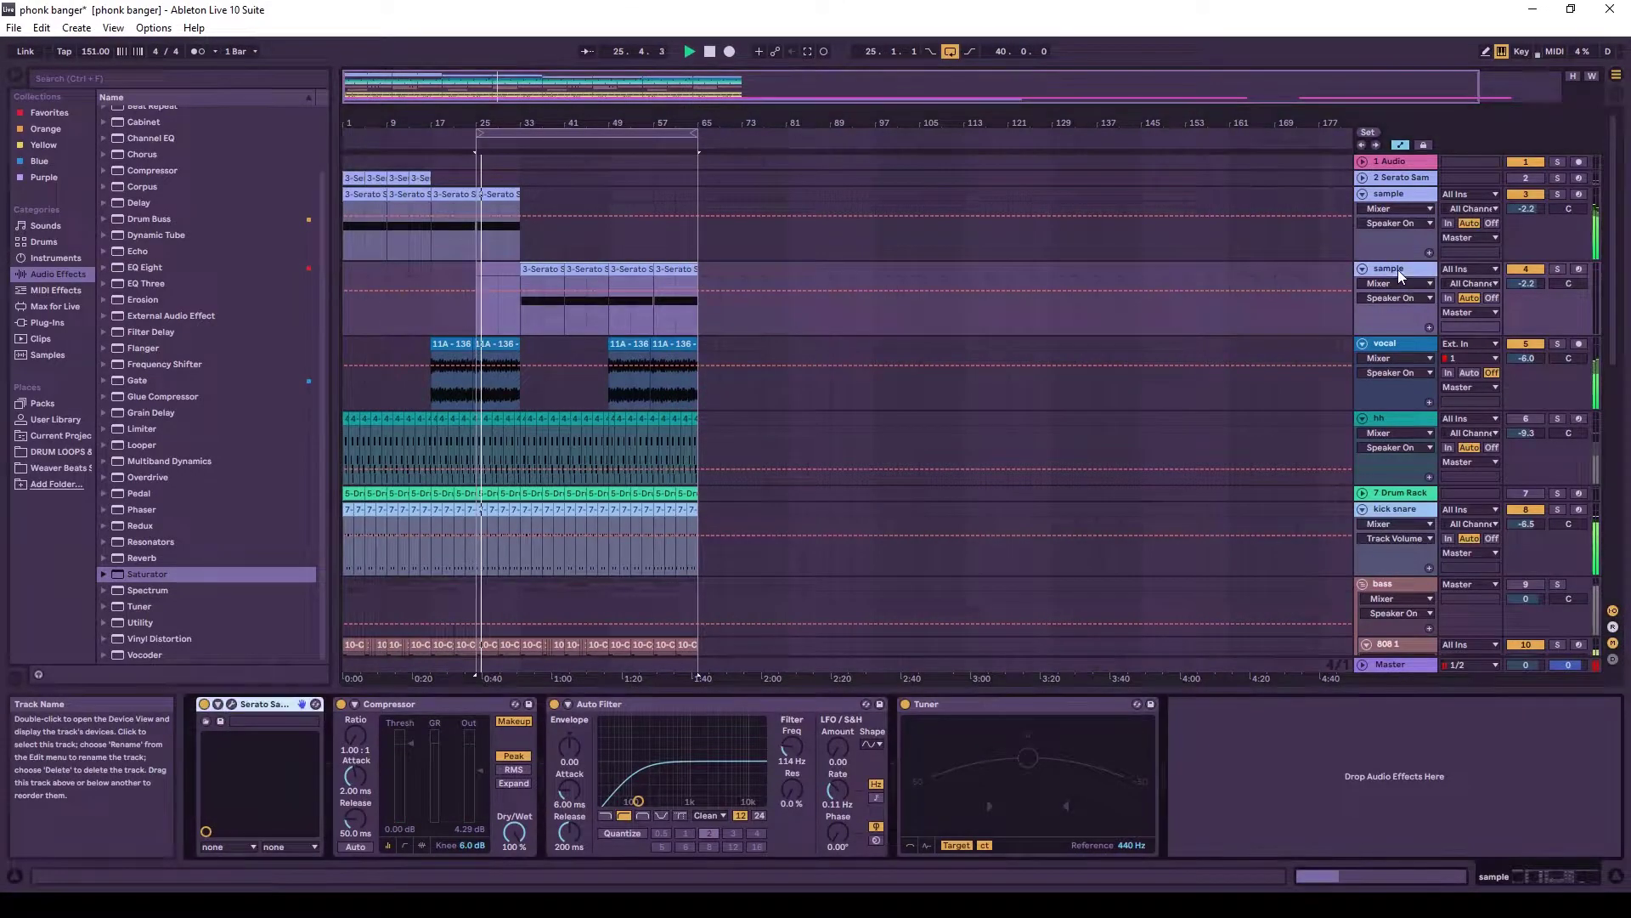
- Open the Serato Sample plug-in window of the second sample track
click(231, 705)
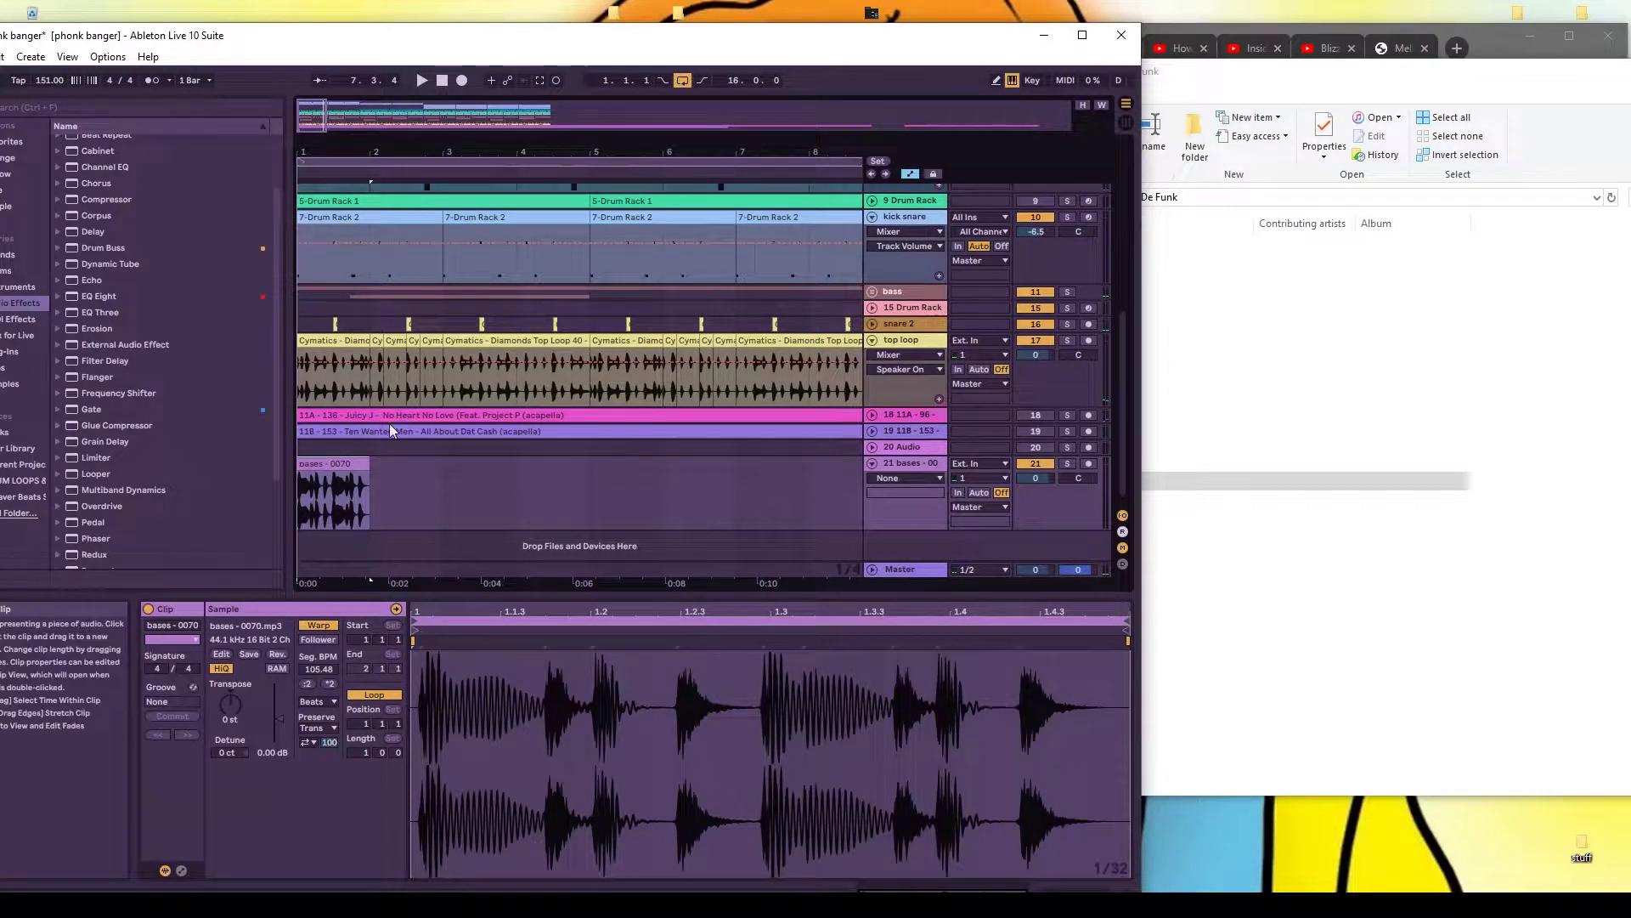
- Open the context options at the beginning of the bases - 0070 clip's waveform
right_click(421, 644)
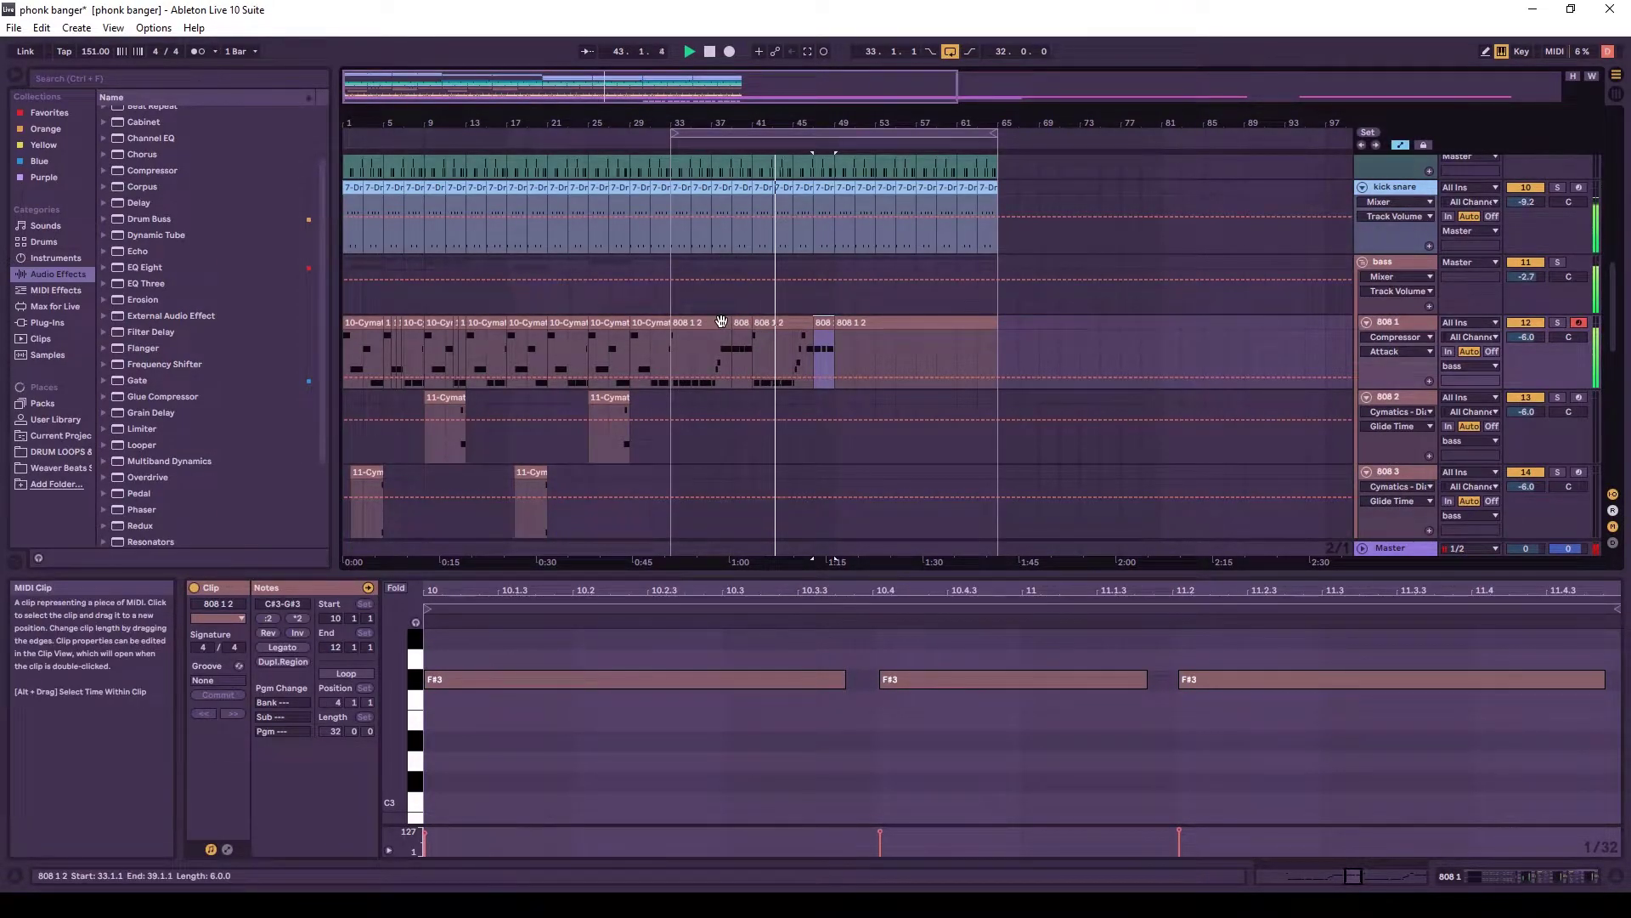
- Rework the bass part on the 808 1 track by repeating its clip sections from bar 33 through bar 65
drag(668, 345, 839, 330)
click(839, 330)
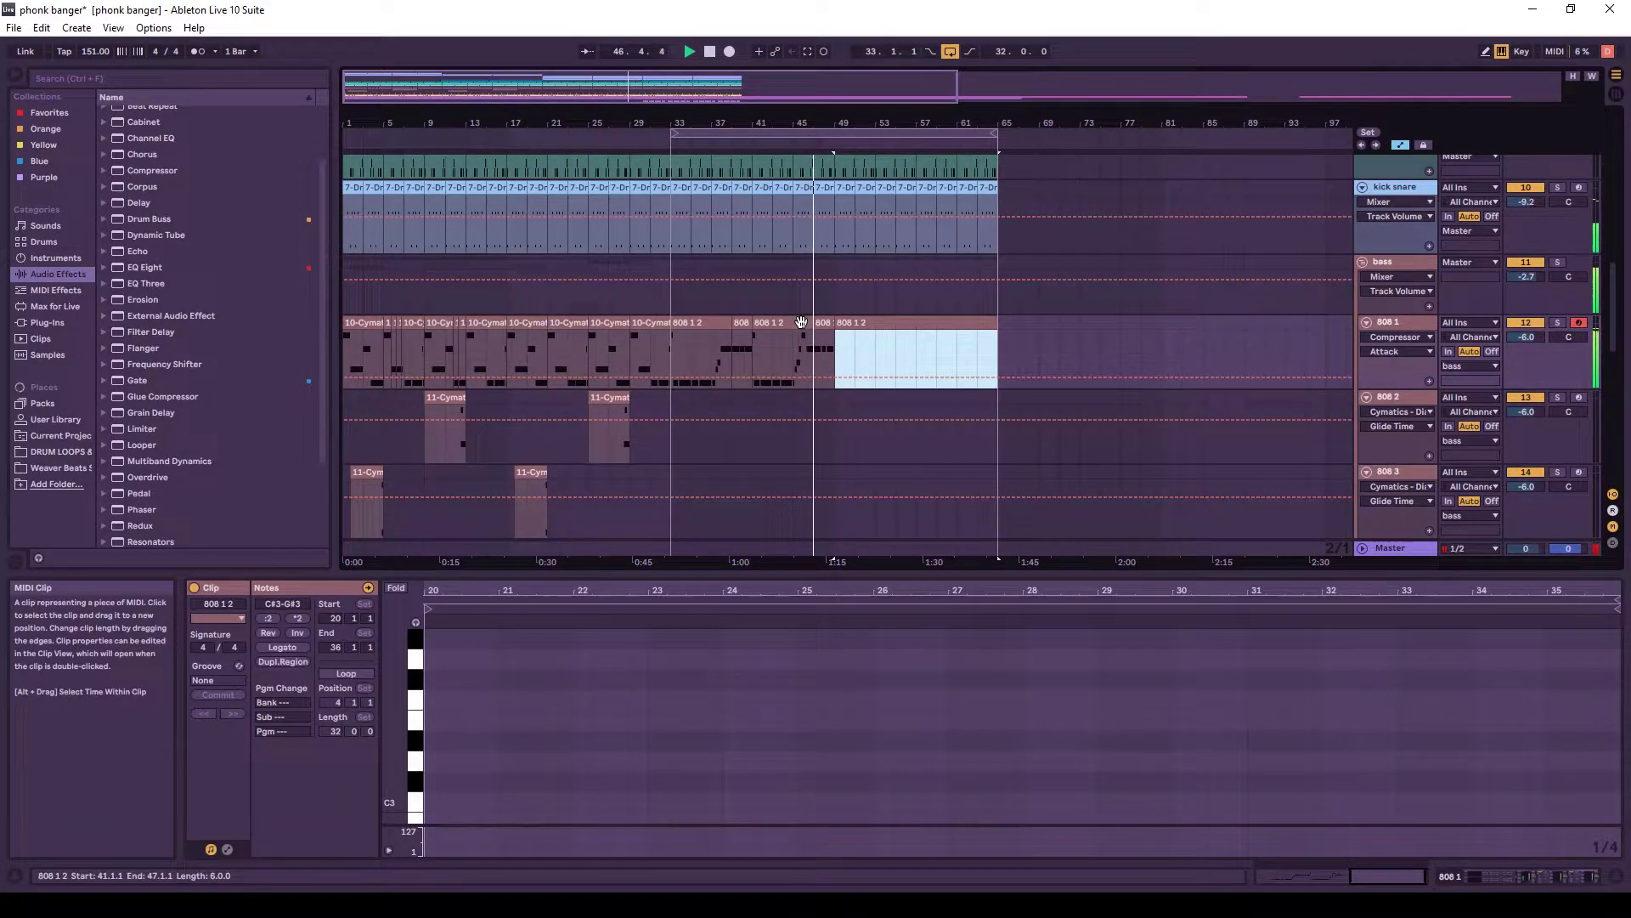
drag(720, 334, 747, 331)
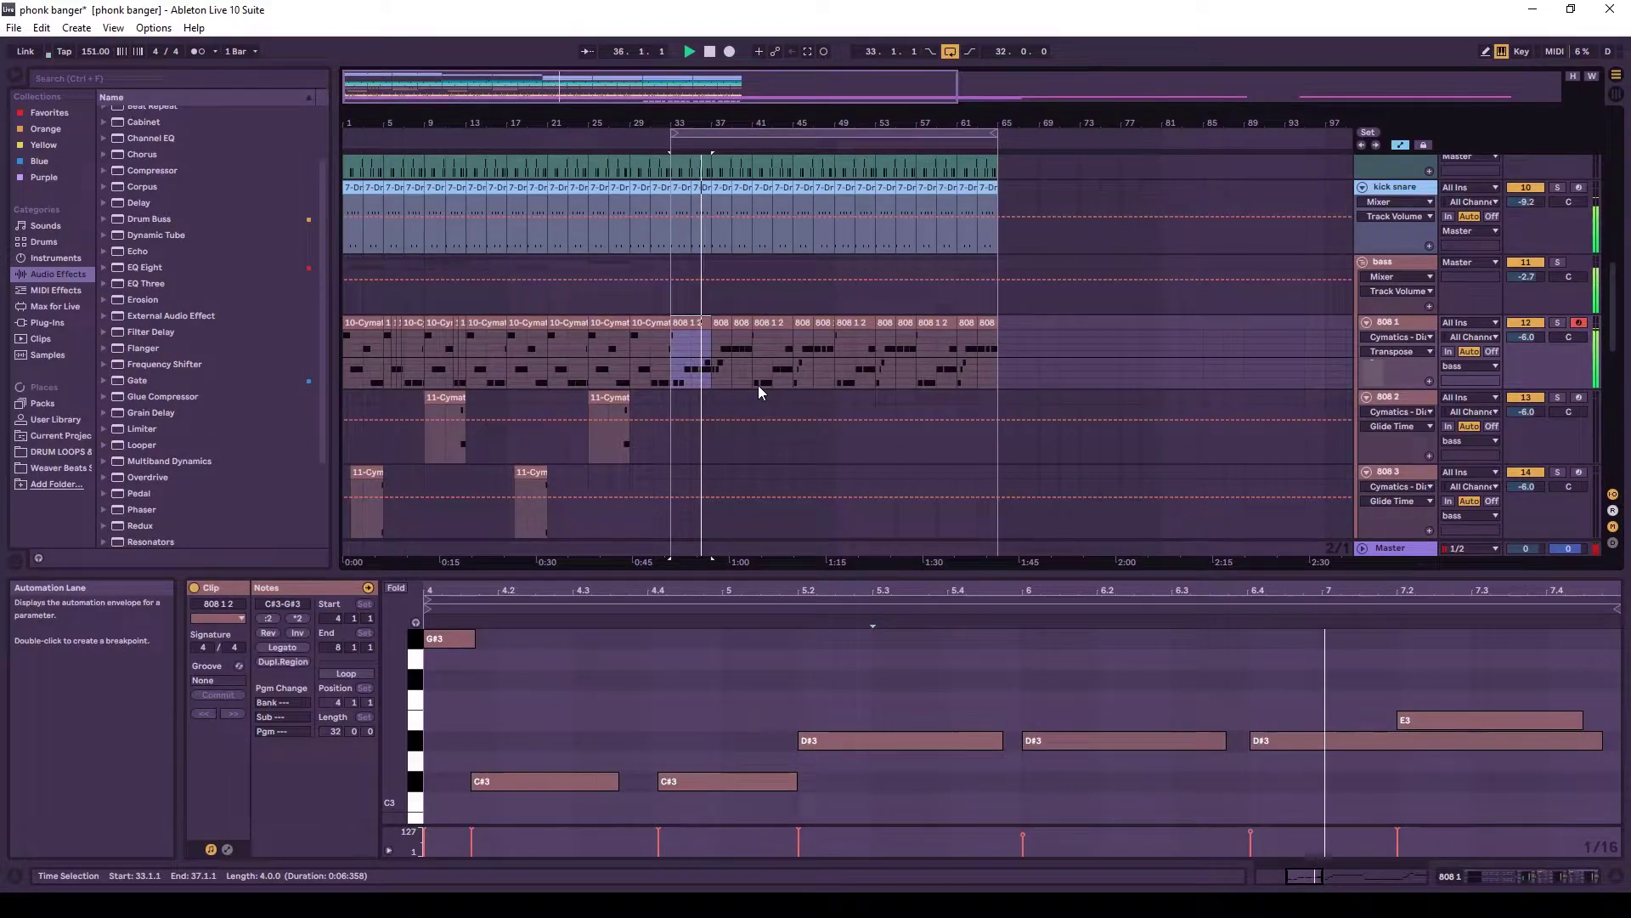
click(726, 348)
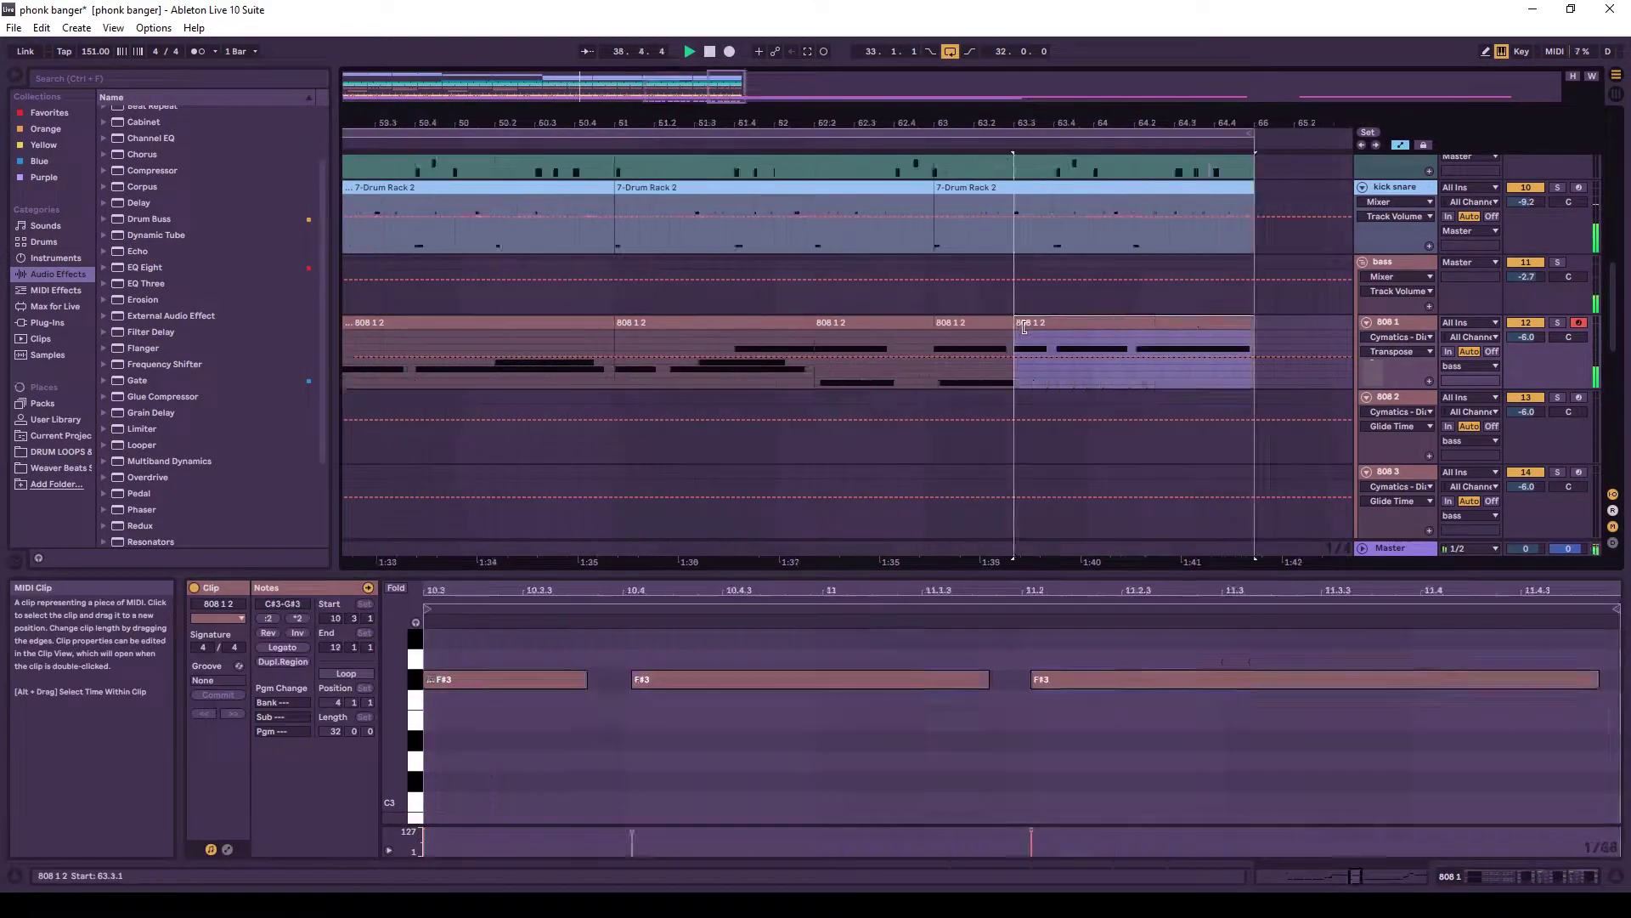
click(960, 714)
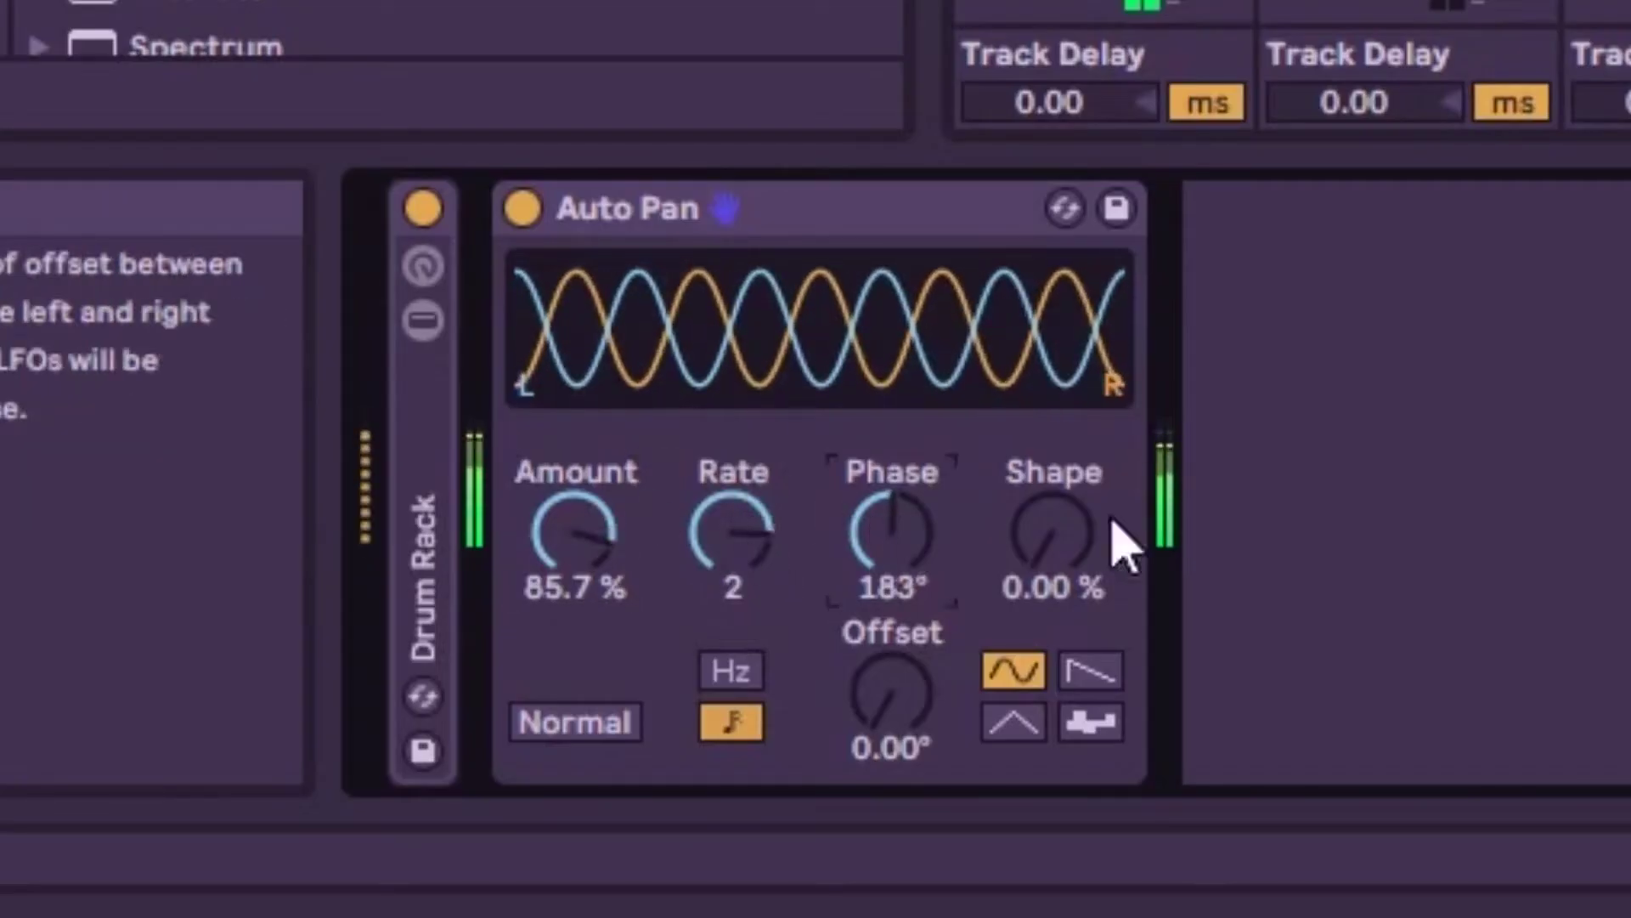
- Adjust the shape, offset and amount of the Auto Pan effect following the Drum Rack
drag(1054, 531, 1054, 493)
drag(880, 710, 877, 642)
drag(546, 583, 546, 626)
drag(1054, 531, 1053, 556)
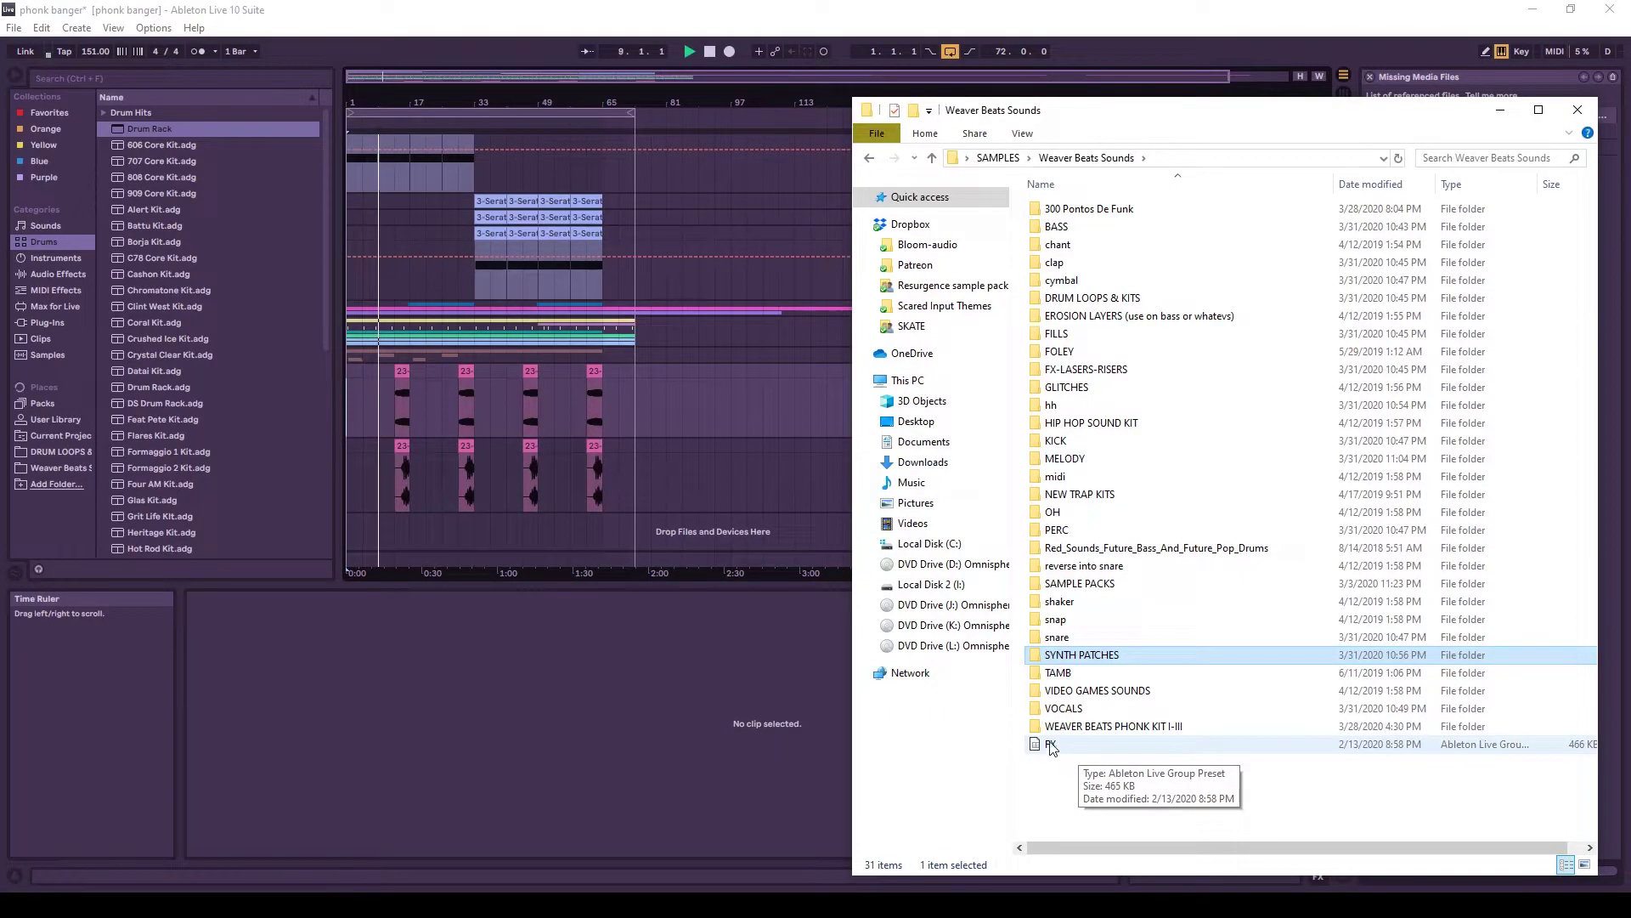
- Add the FX group preset from the Weaver Beats Sounds folder as a new track below the existing FX tracks
drag(1051, 748, 621, 534)
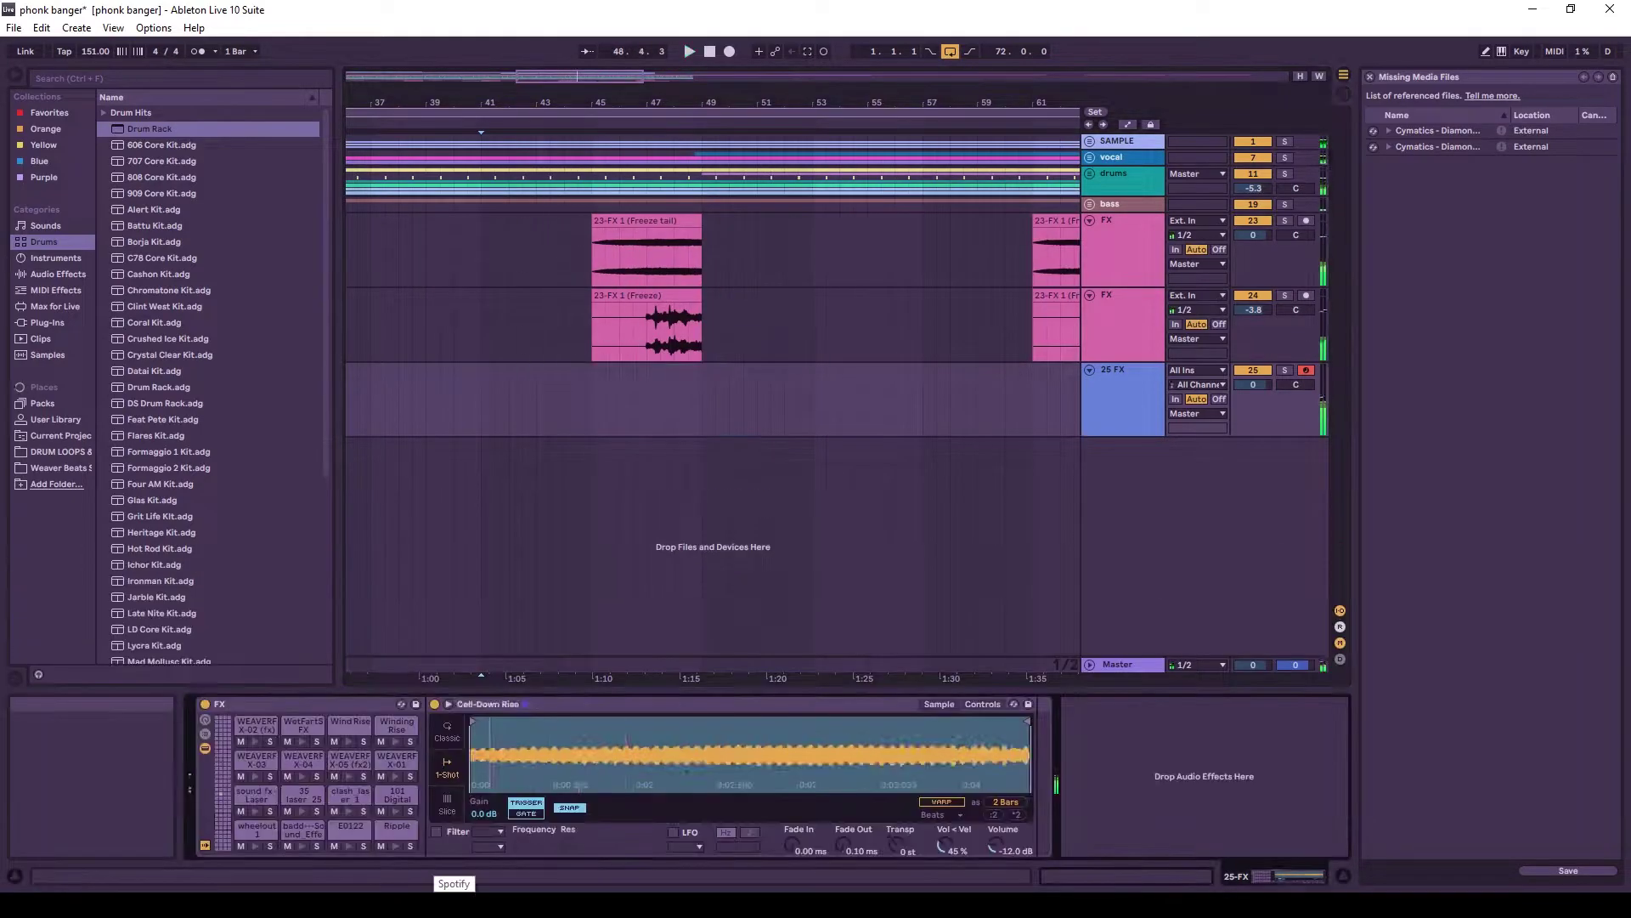
drag(357, 399, 781, 399)
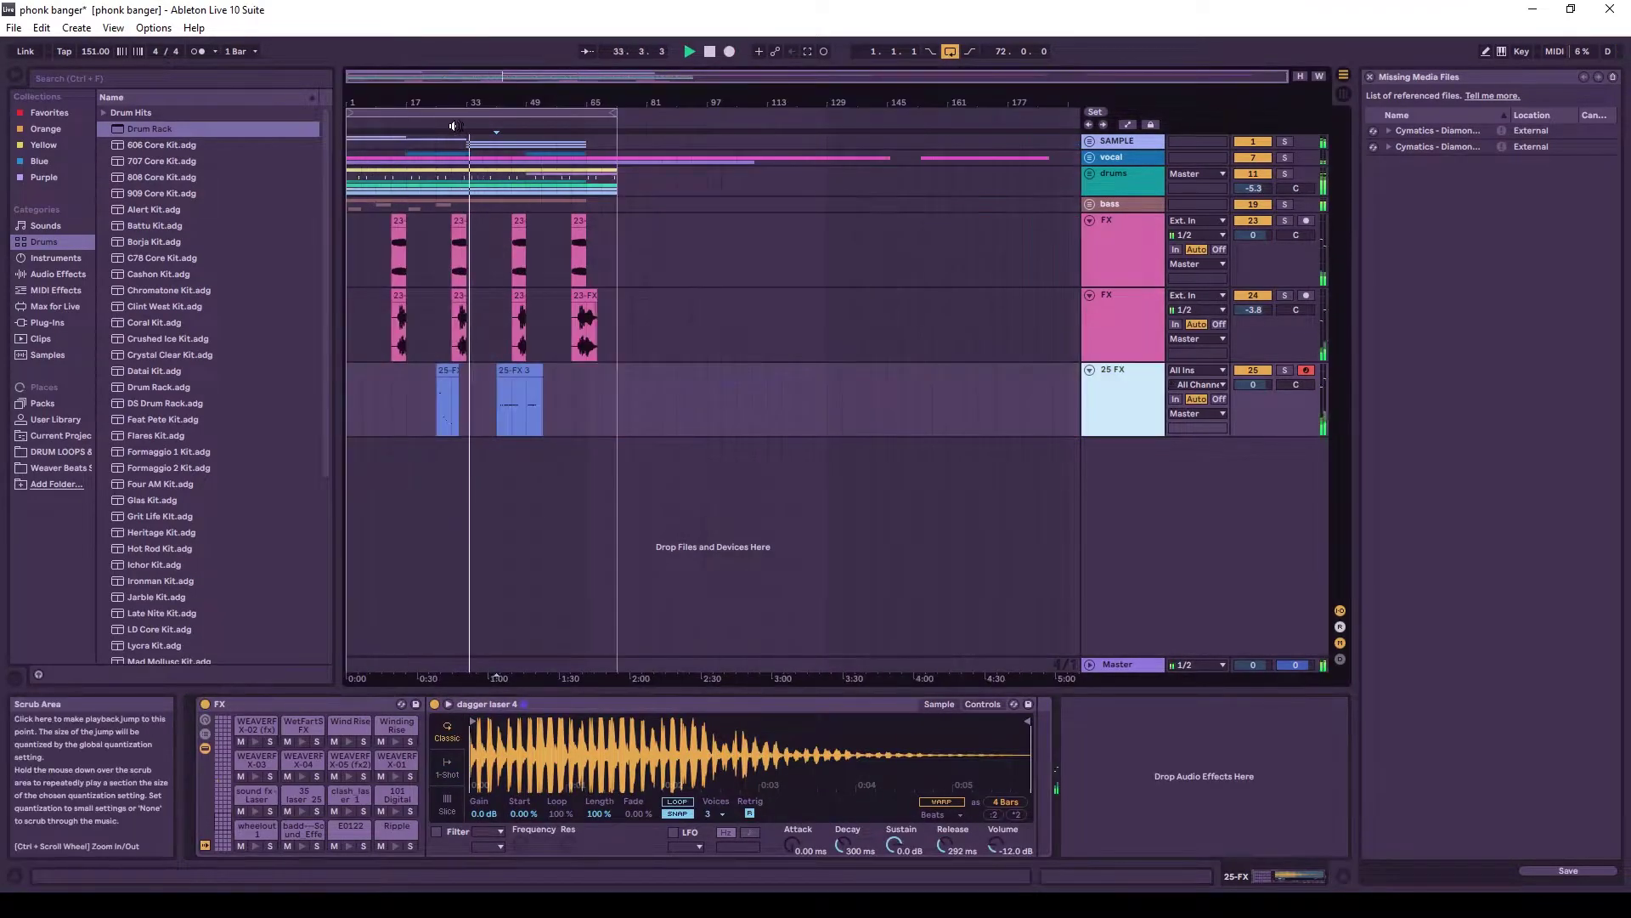
- Delete the second clip on the 25 FX track and record a replacement FX performance starting around bar 33
click(509, 371)
key(Delete)
click(460, 408)
key(space)
key(space)
click(729, 52)
key(space)
click(461, 415)
key(space)
- Open the new FX clip, delete its clash_laser_1 note and move the 35 laser_25 note to span 2.1.1 to 3.2.1
double_click(461, 415)
click(712, 721)
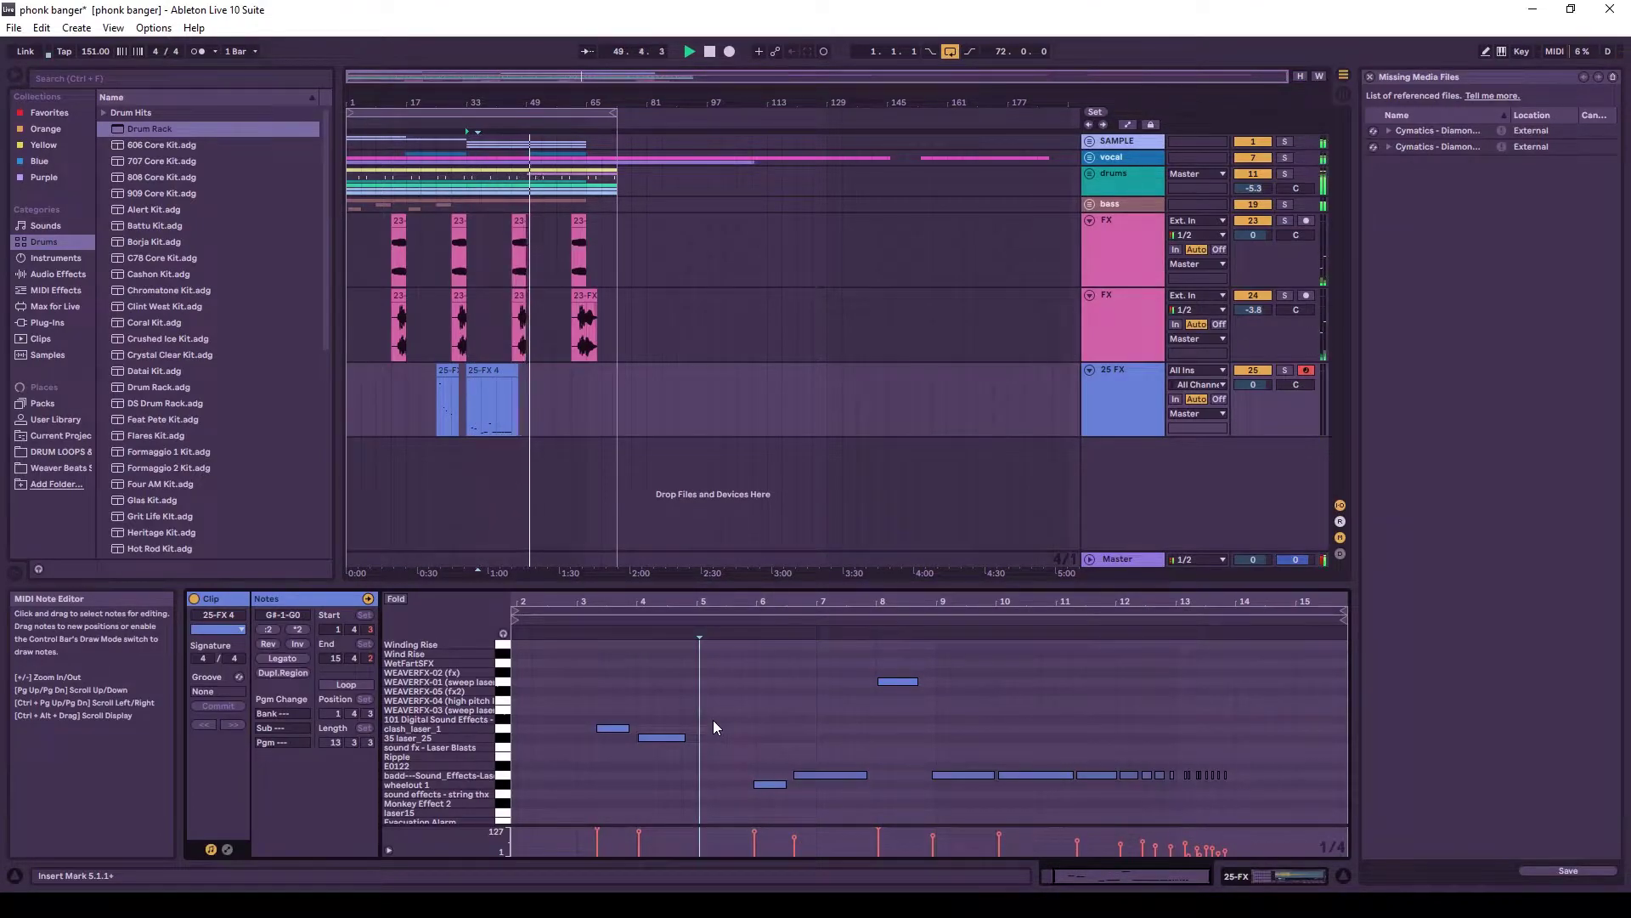
key(space)
click(613, 728)
key(Delete)
key(space)
drag(661, 737, 593, 739)
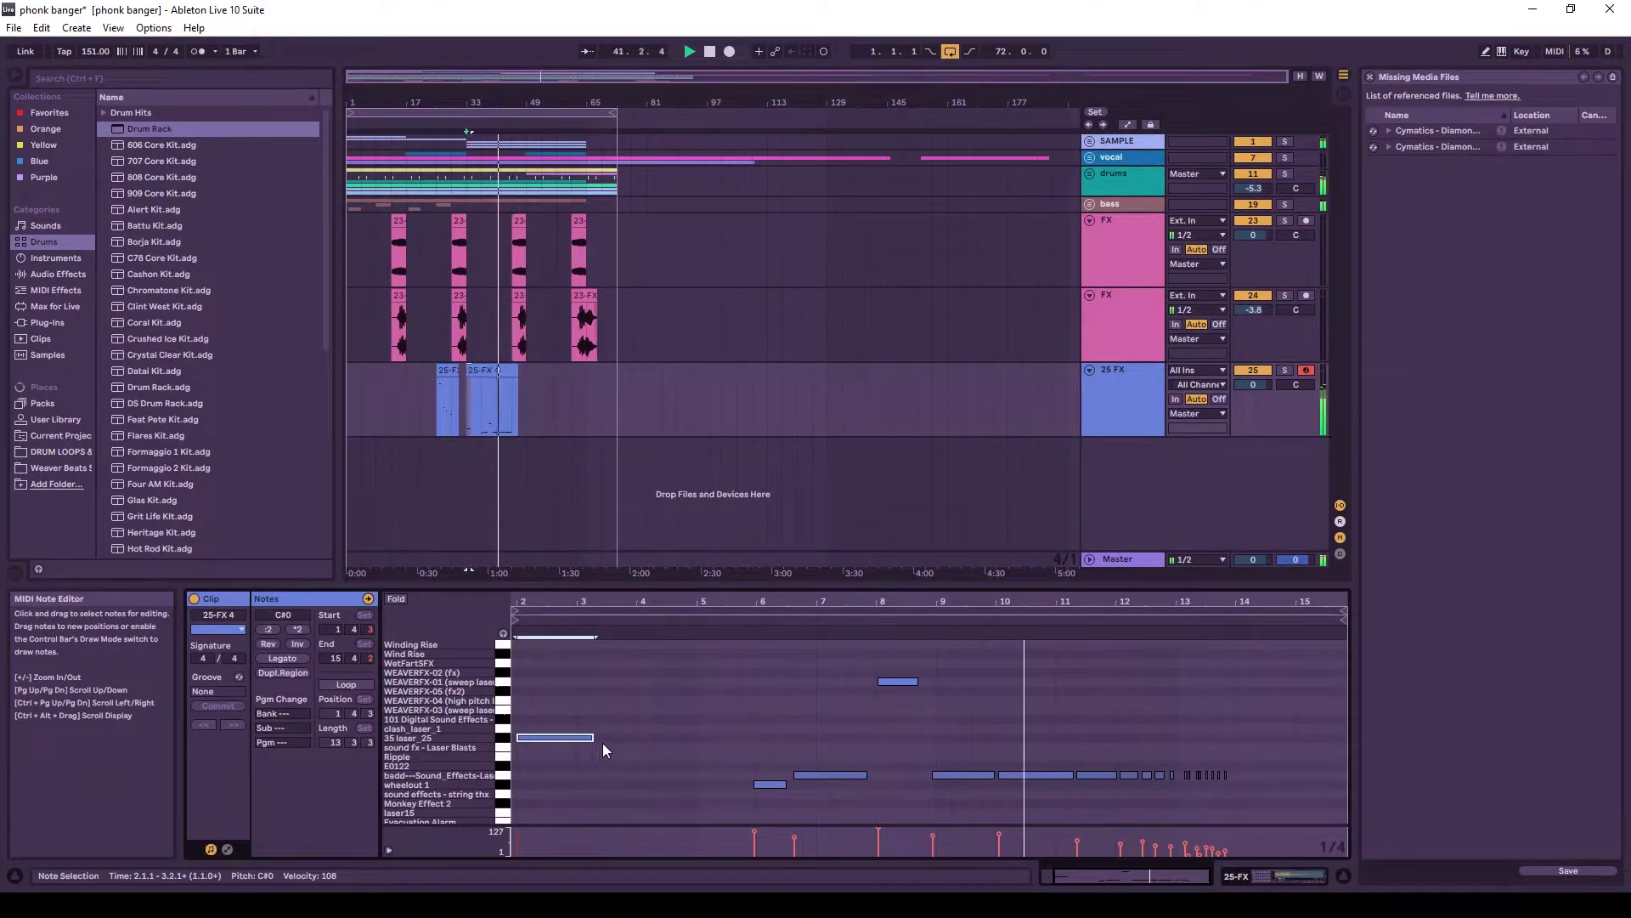
- Play back the FX clip, delete its 35 laser_25 note and move the wheelout 1 note to around bar 2
click(491, 370)
key(space)
key(space)
click(555, 738)
key(Delete)
drag(769, 784, 535, 781)
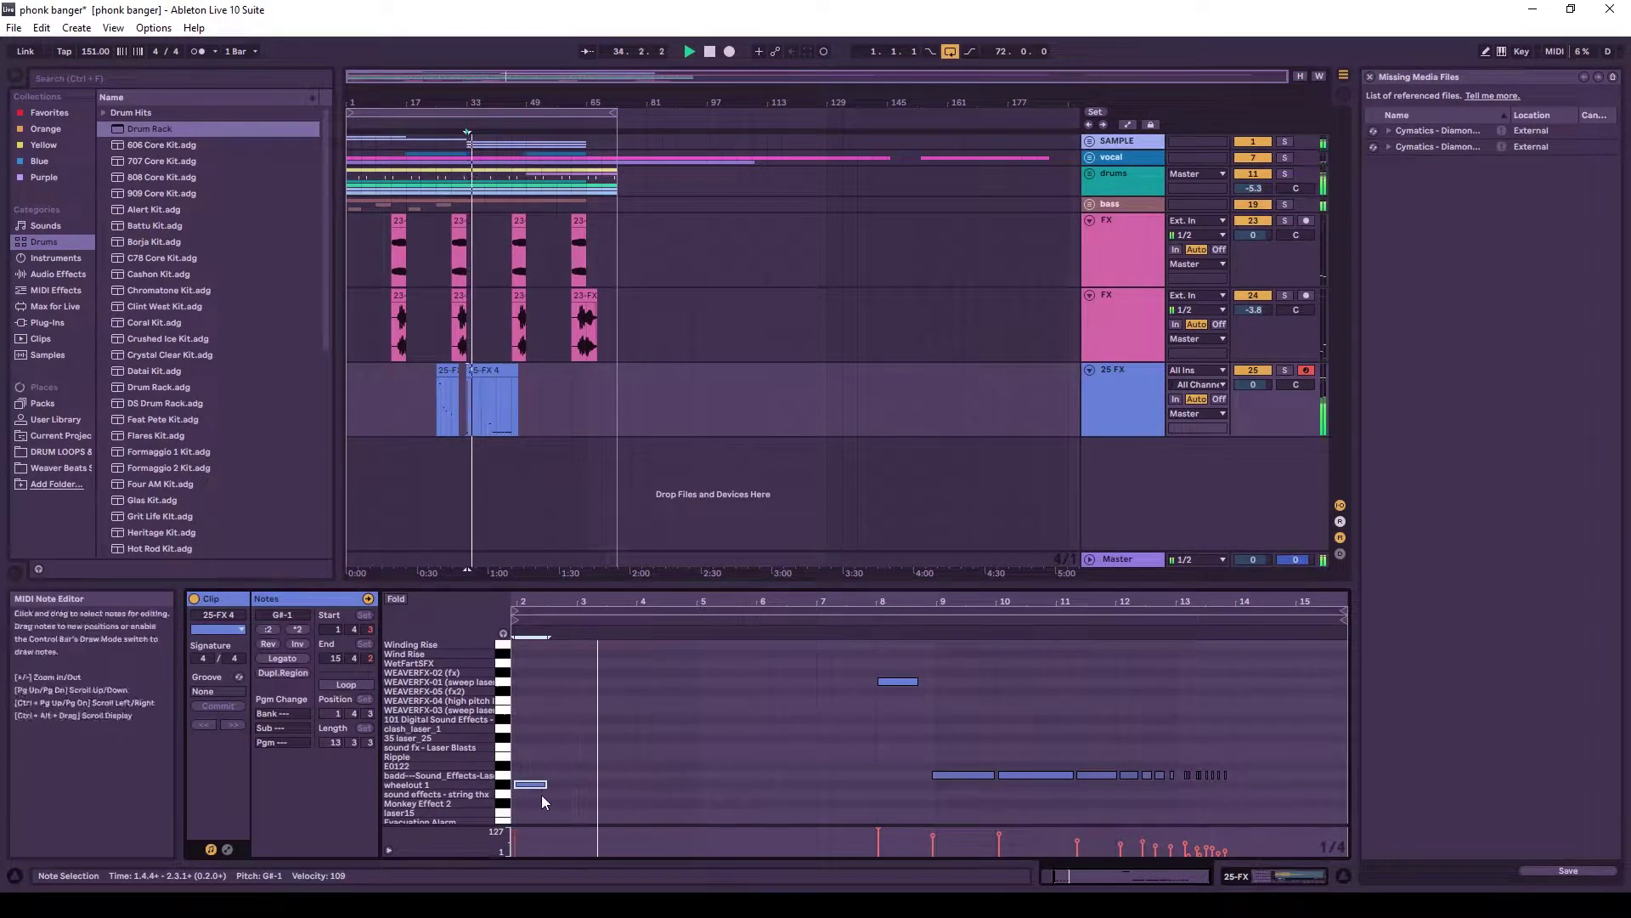
- Delete the second clip on the 25 FX track and open the remaining first FX clip in the note editor
click(491, 371)
key(Delete)
click(447, 370)
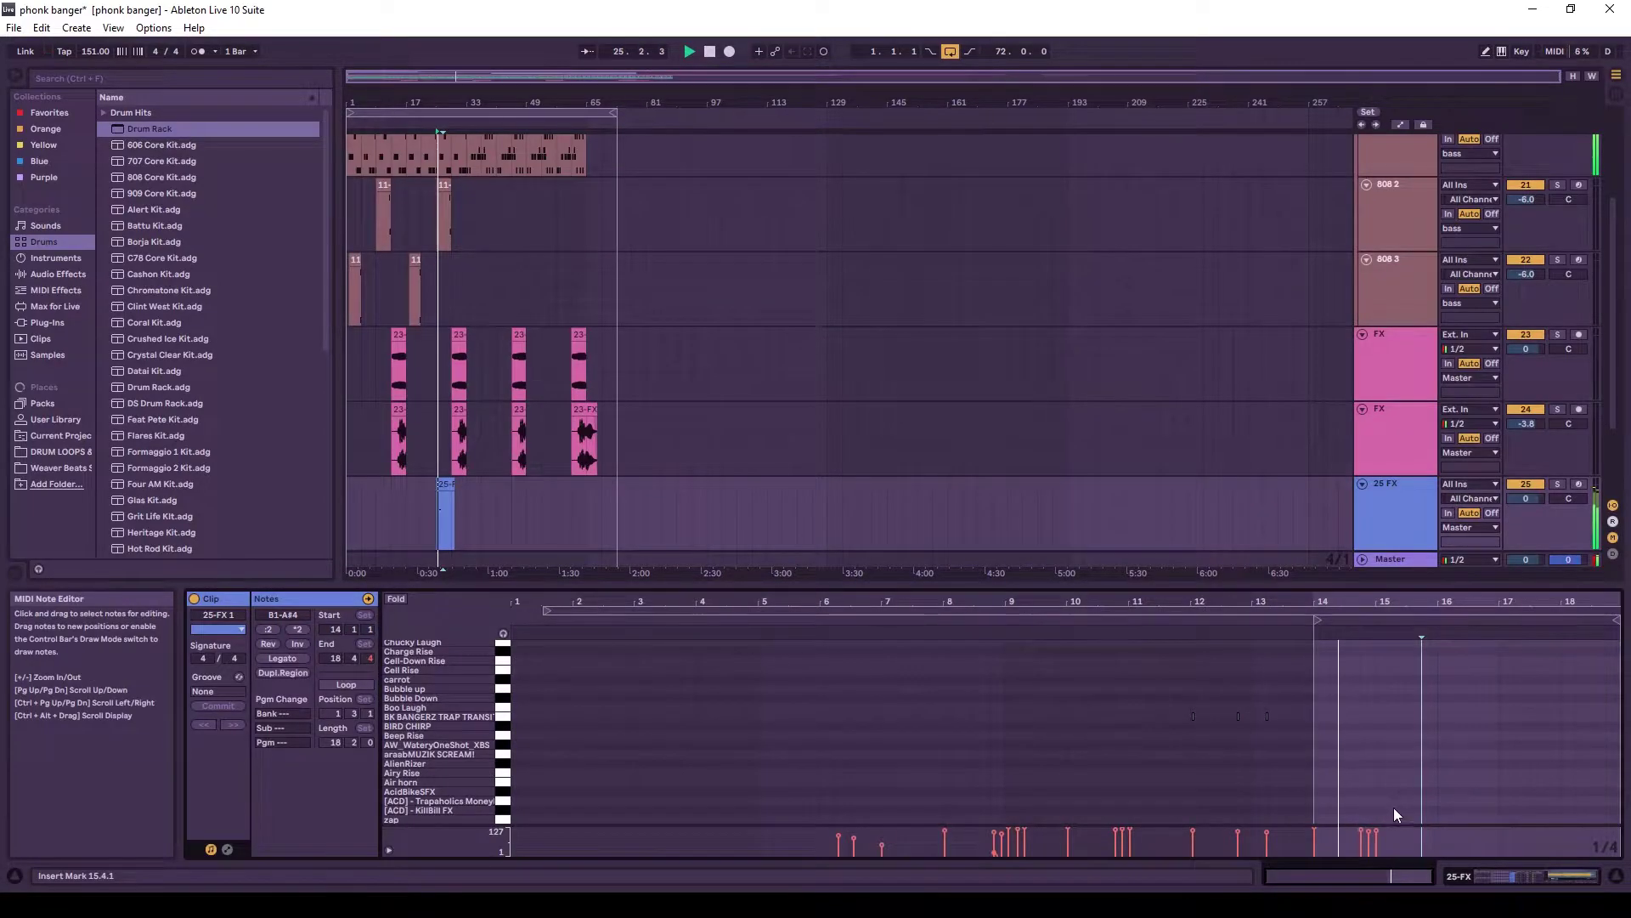
scroll(1391, 765, down, 3)
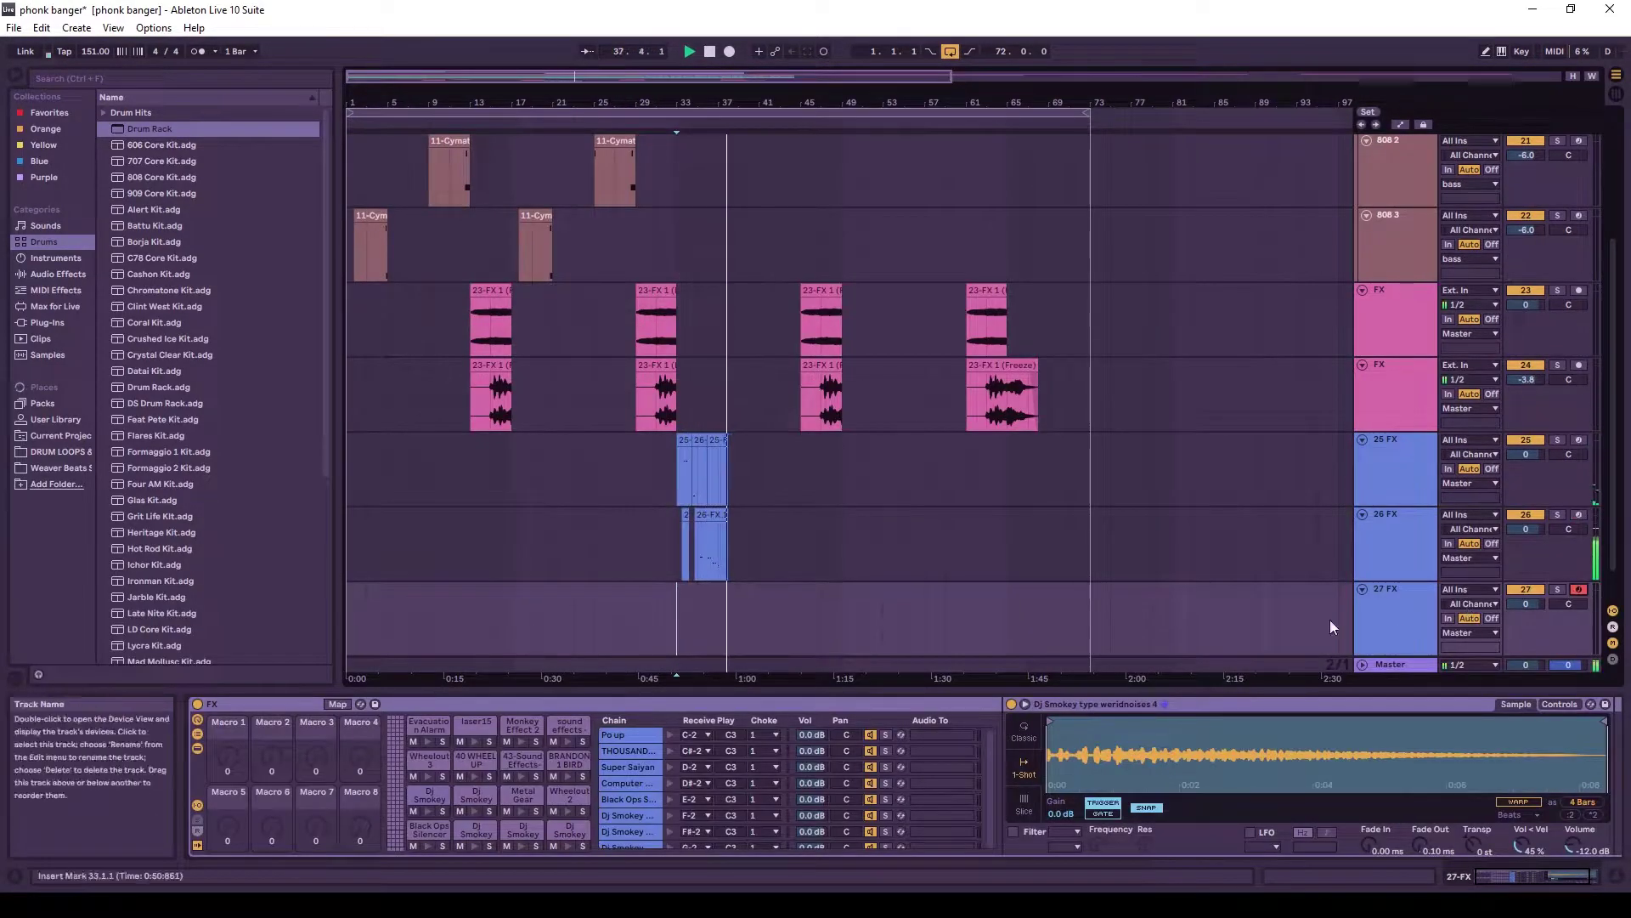
- Record an FX performance on the 27 FX track from bar 33 and delete the "more dumb noises" locator
click(729, 51)
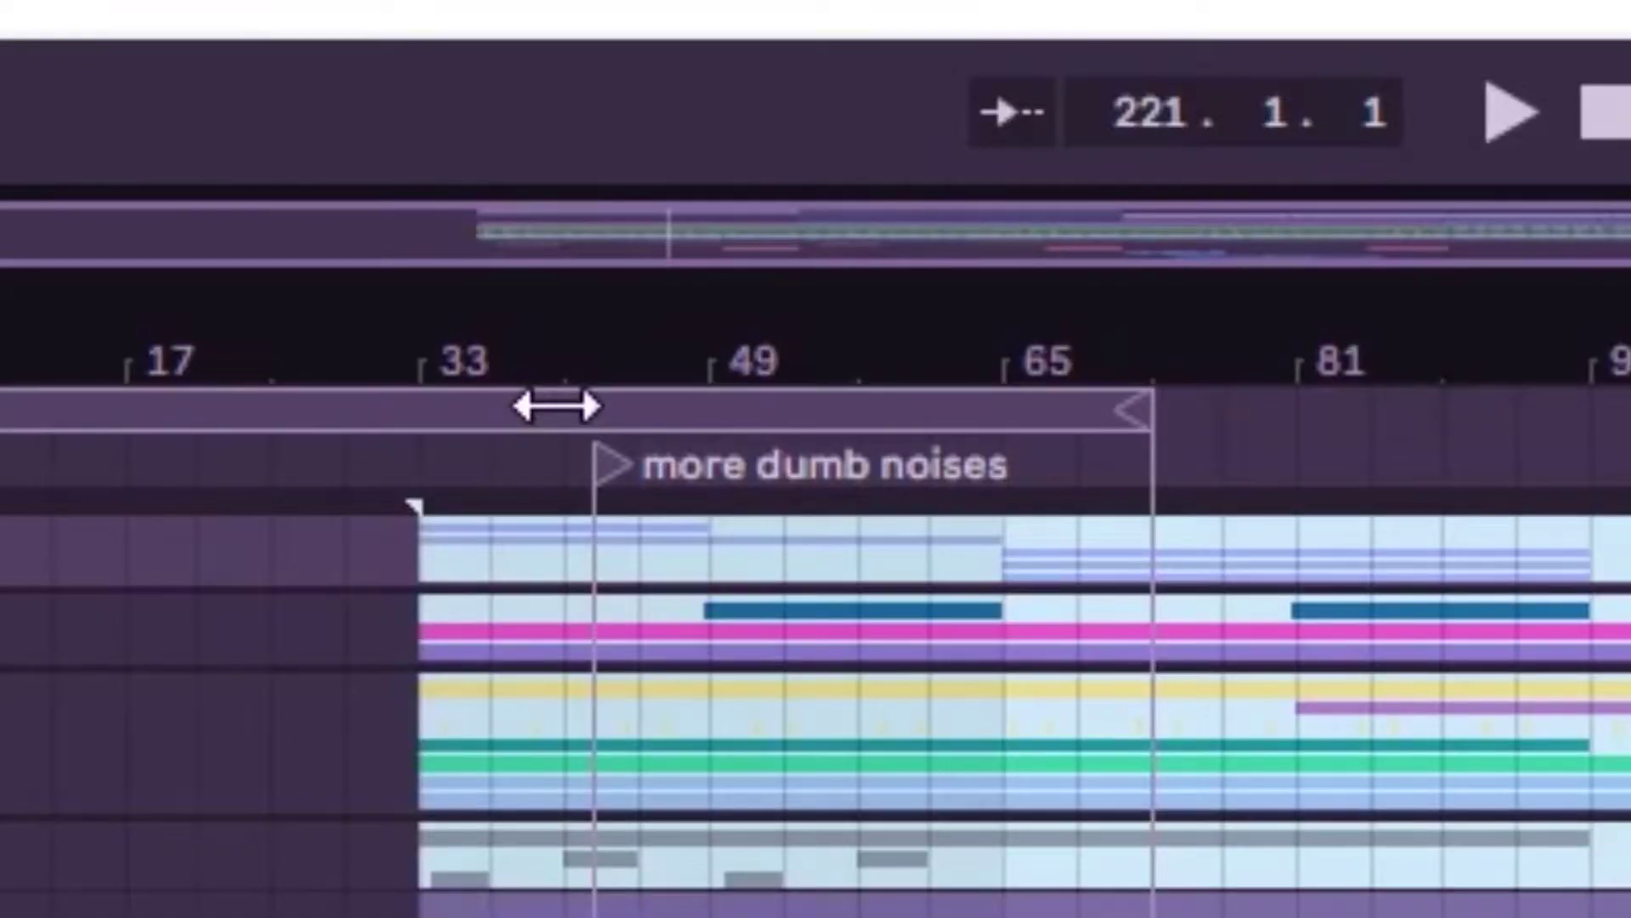
right_click(605, 480)
click(706, 527)
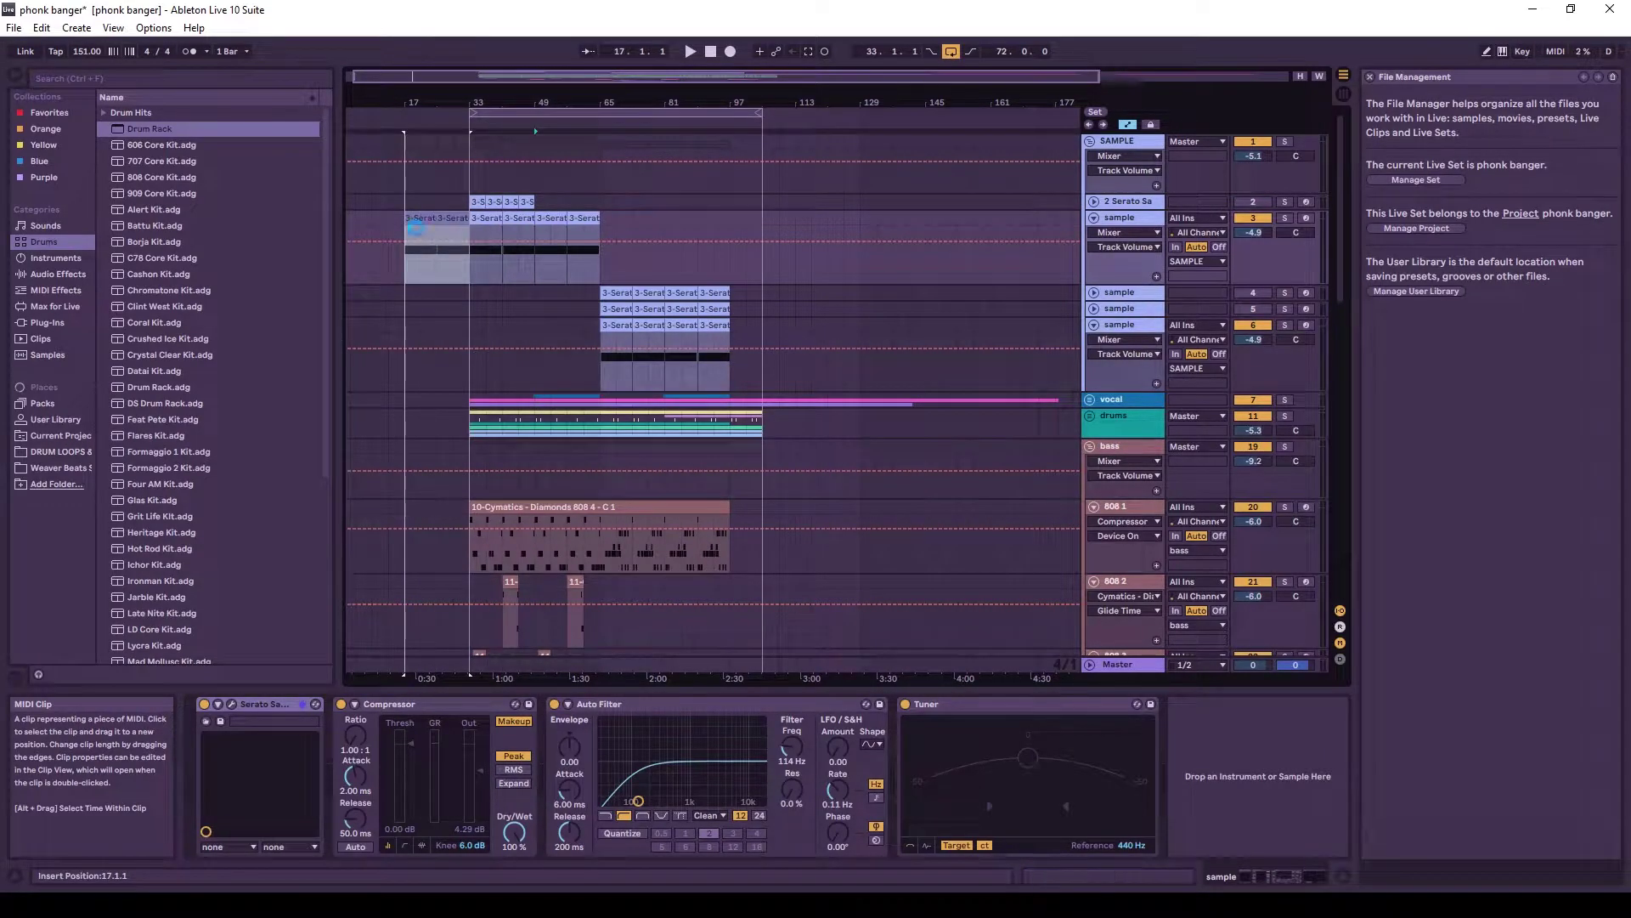
- Place Serato sample clips ahead of bar 33 on the sample track as an intro and select the last FX riser clip
click(416, 228)
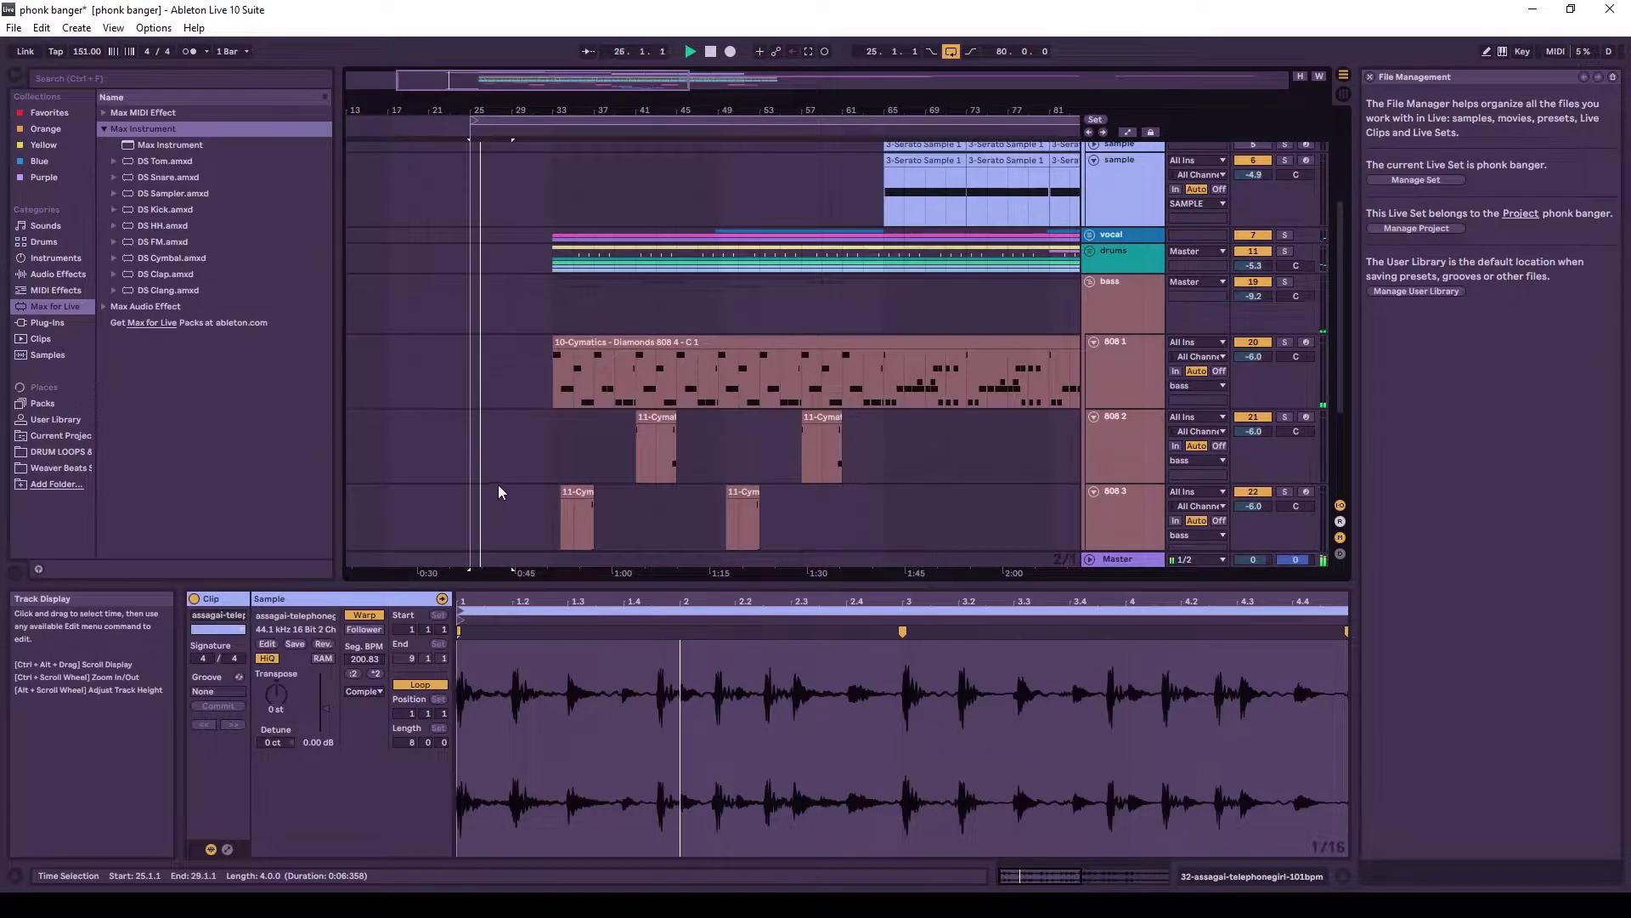
scroll(498, 488, up, 3)
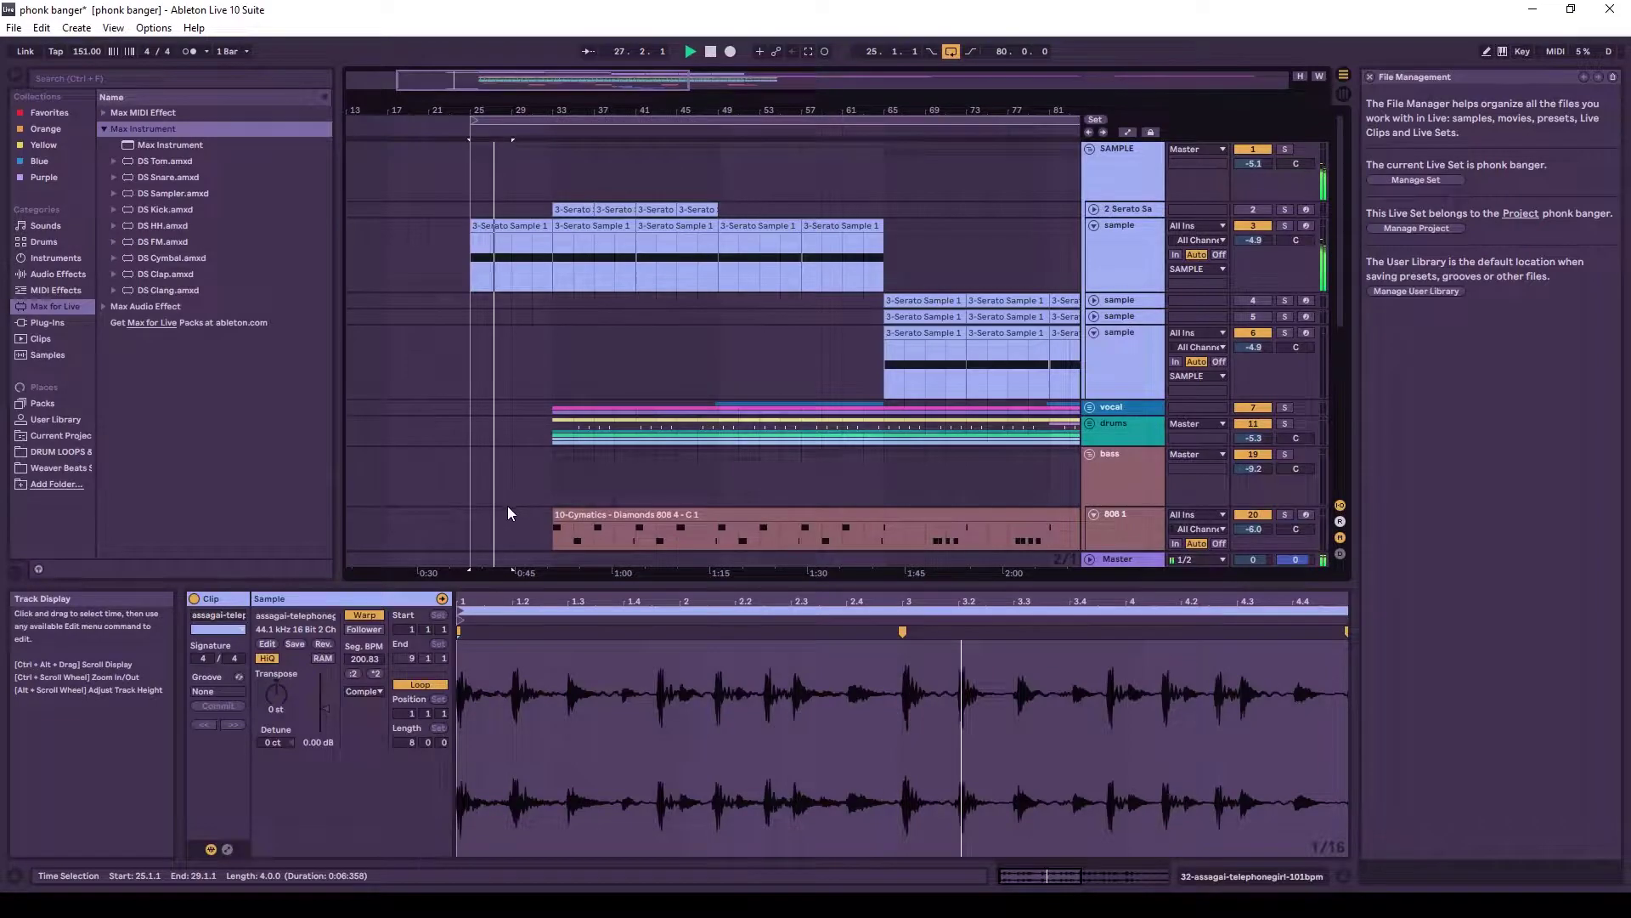
scroll(567, 396, down, 6)
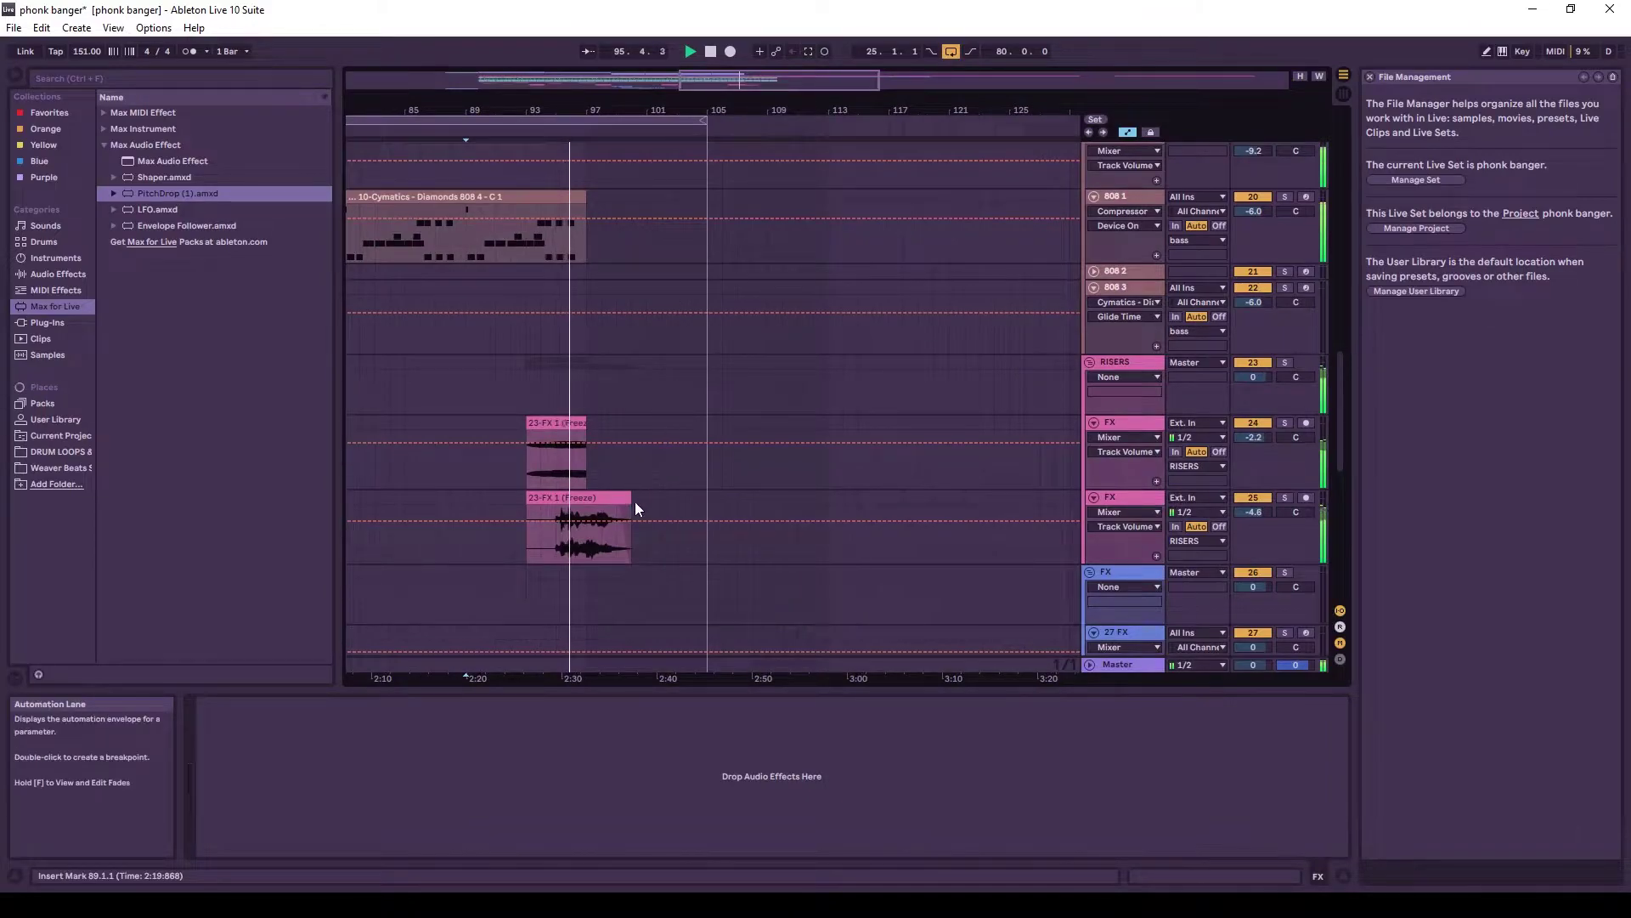
click(632, 499)
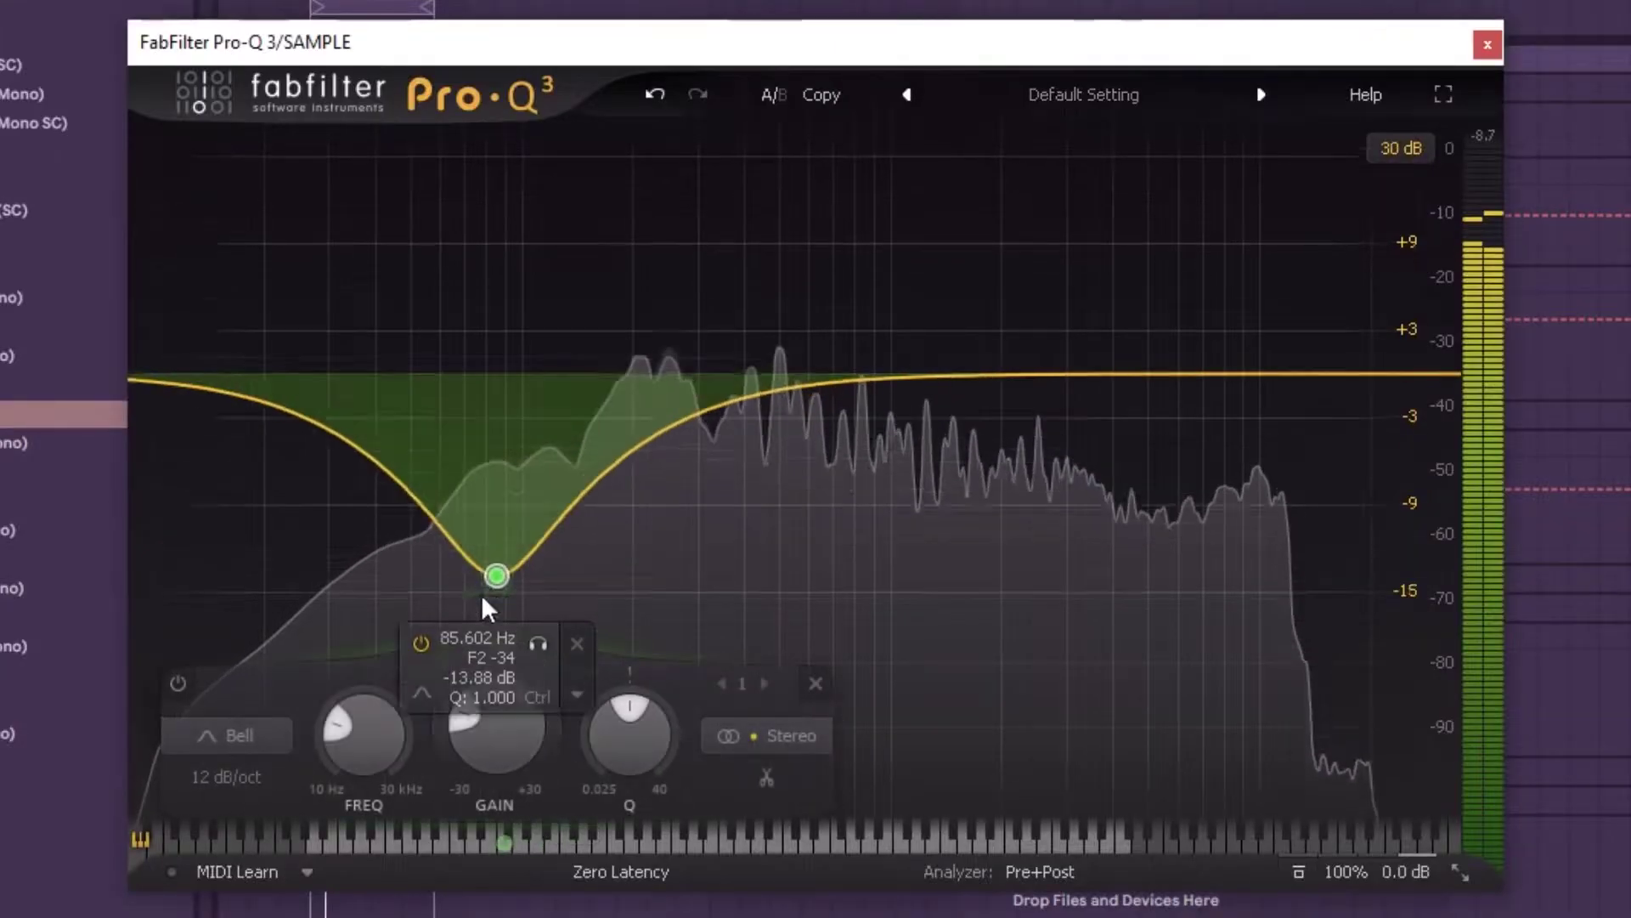
- Shape the SAMPLE EQ's first bell band into a narrow cut of about -3.9 dB at 104 Hz with a Q near 13.8
scroll(481, 595, up, 10)
drag(378, 712, 395, 640)
drag(510, 722, 520, 605)
drag(618, 734, 622, 695)
drag(507, 732, 508, 714)
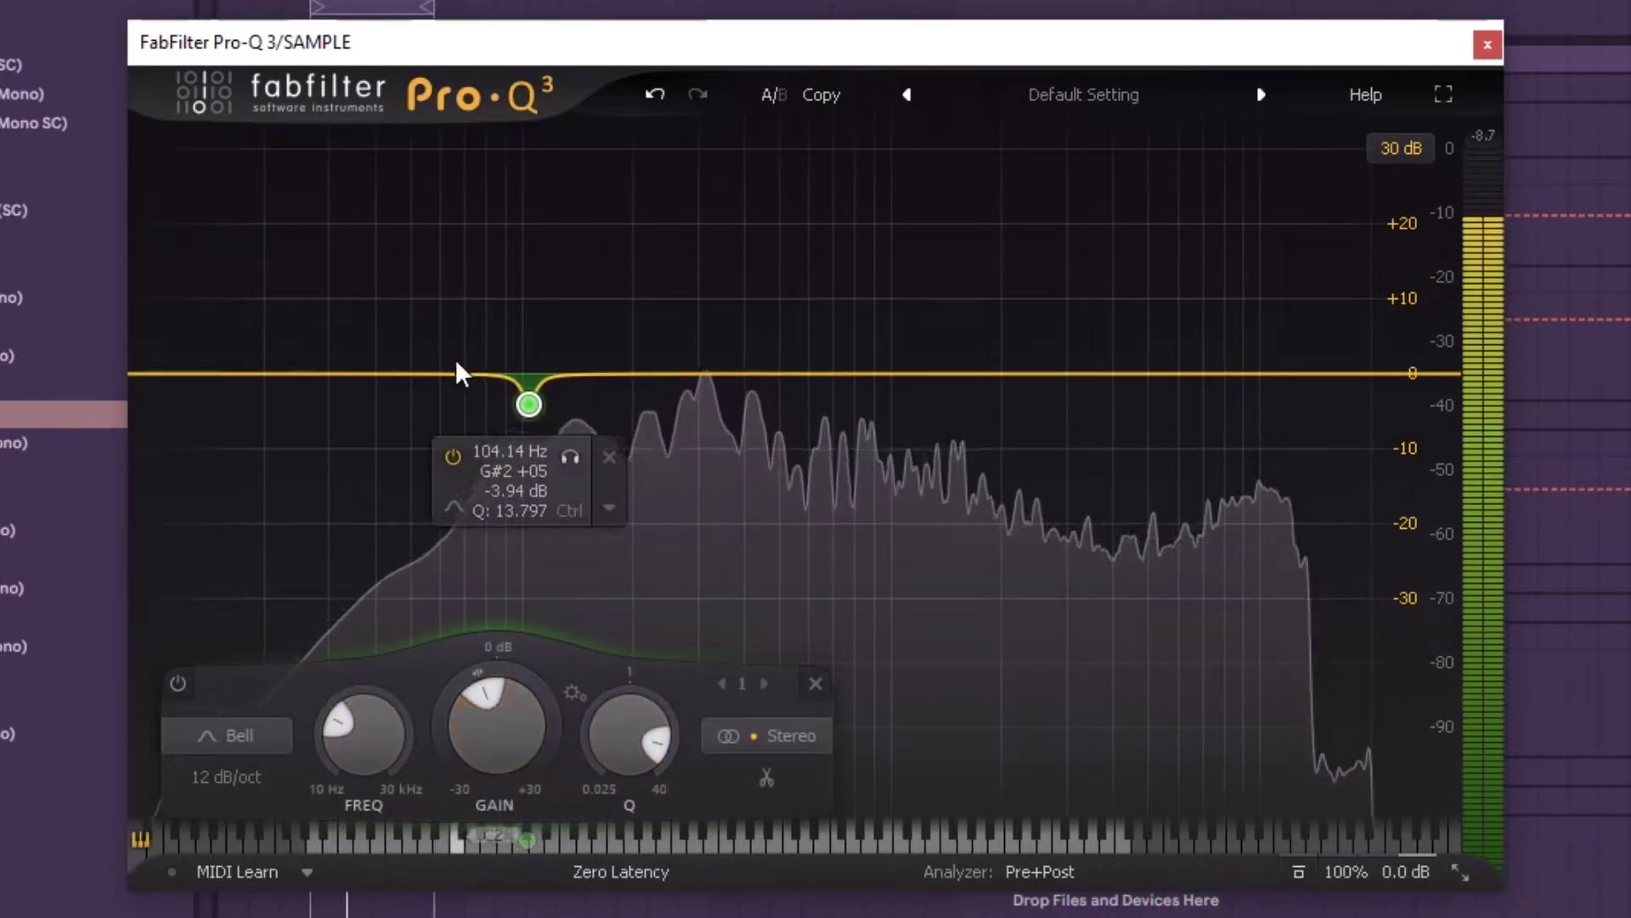
- Add a second narrow bell cut of similar depth about an octave below the first band on the SAMPLE EQ
drag(432, 372, 424, 403)
scroll(424, 403, up, 8)
drag(362, 742, 363, 755)
drag(502, 752, 510, 715)
drag(615, 726, 618, 697)
drag(511, 753, 518, 764)
drag(619, 749, 620, 755)
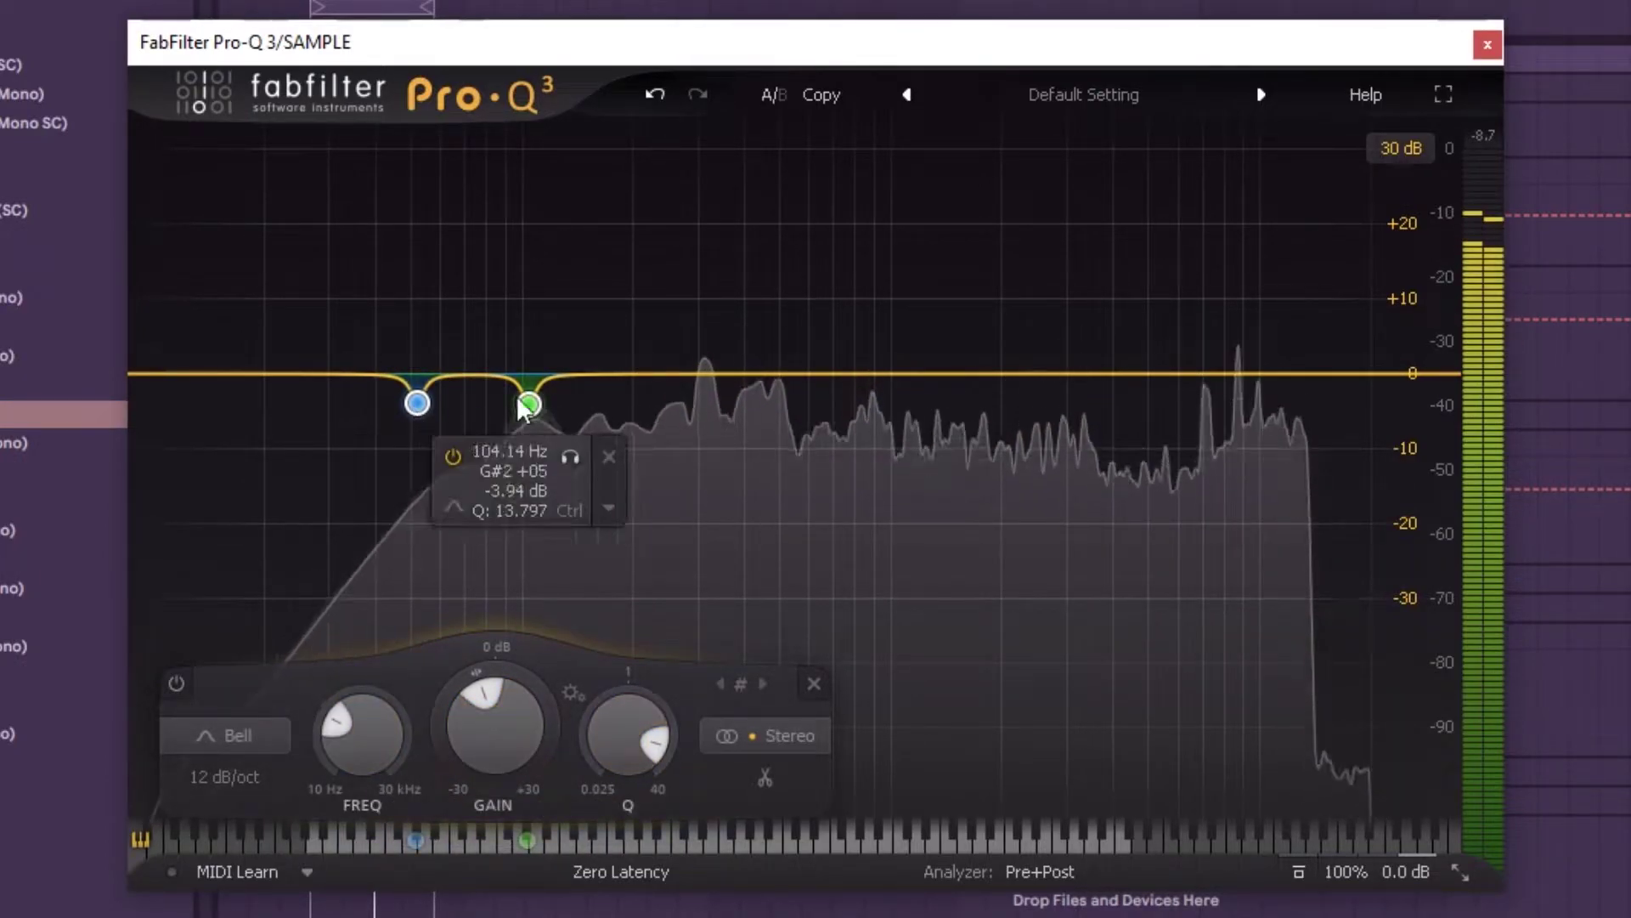
- Fine-tune the frequency of the SAMPLE EQ's upper cut, trying 104 Hz and 102 Hz before settling on about 103.9 Hz
click(528, 404)
double_click(414, 747)
text(104)
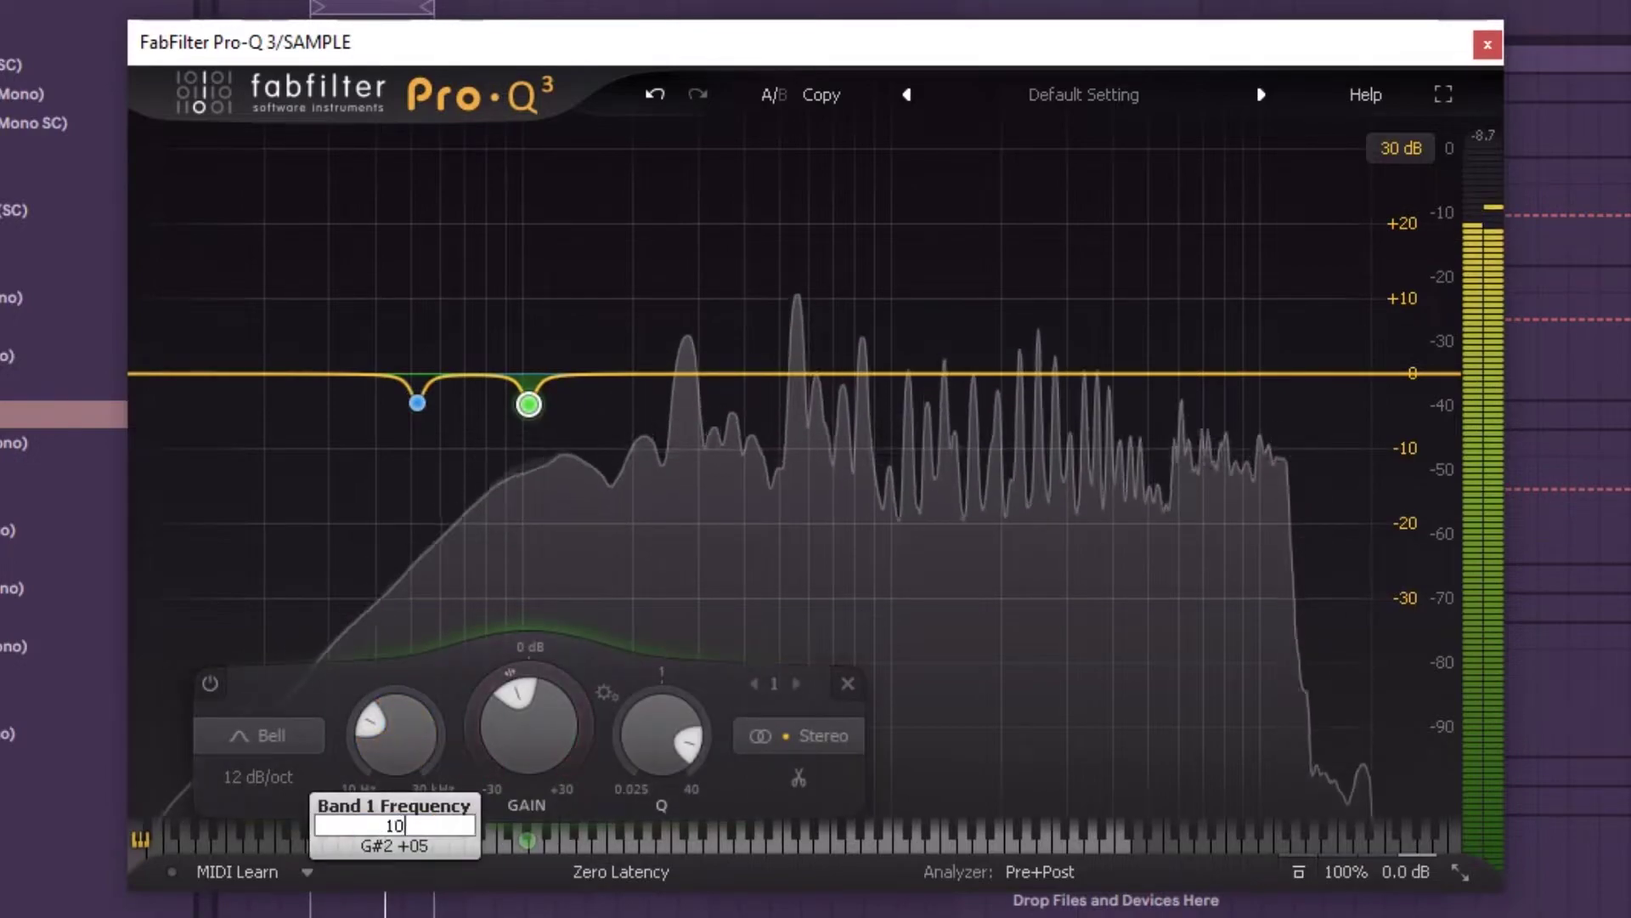
key(Return)
double_click(405, 703)
text(102)
key(Return)
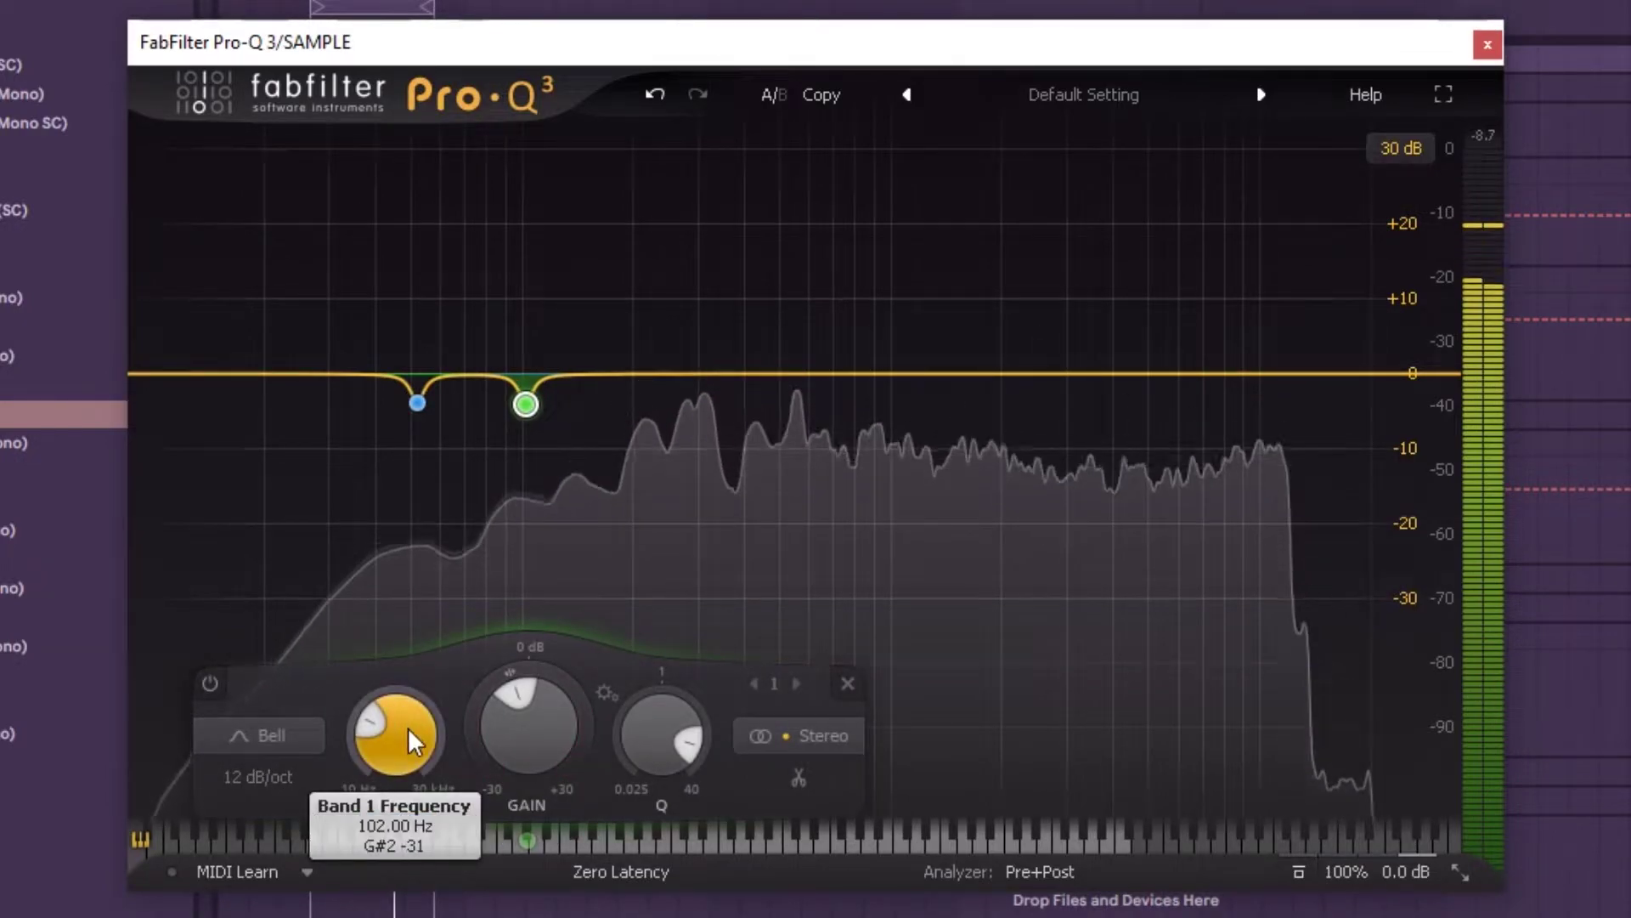
double_click(407, 724)
text(103.)
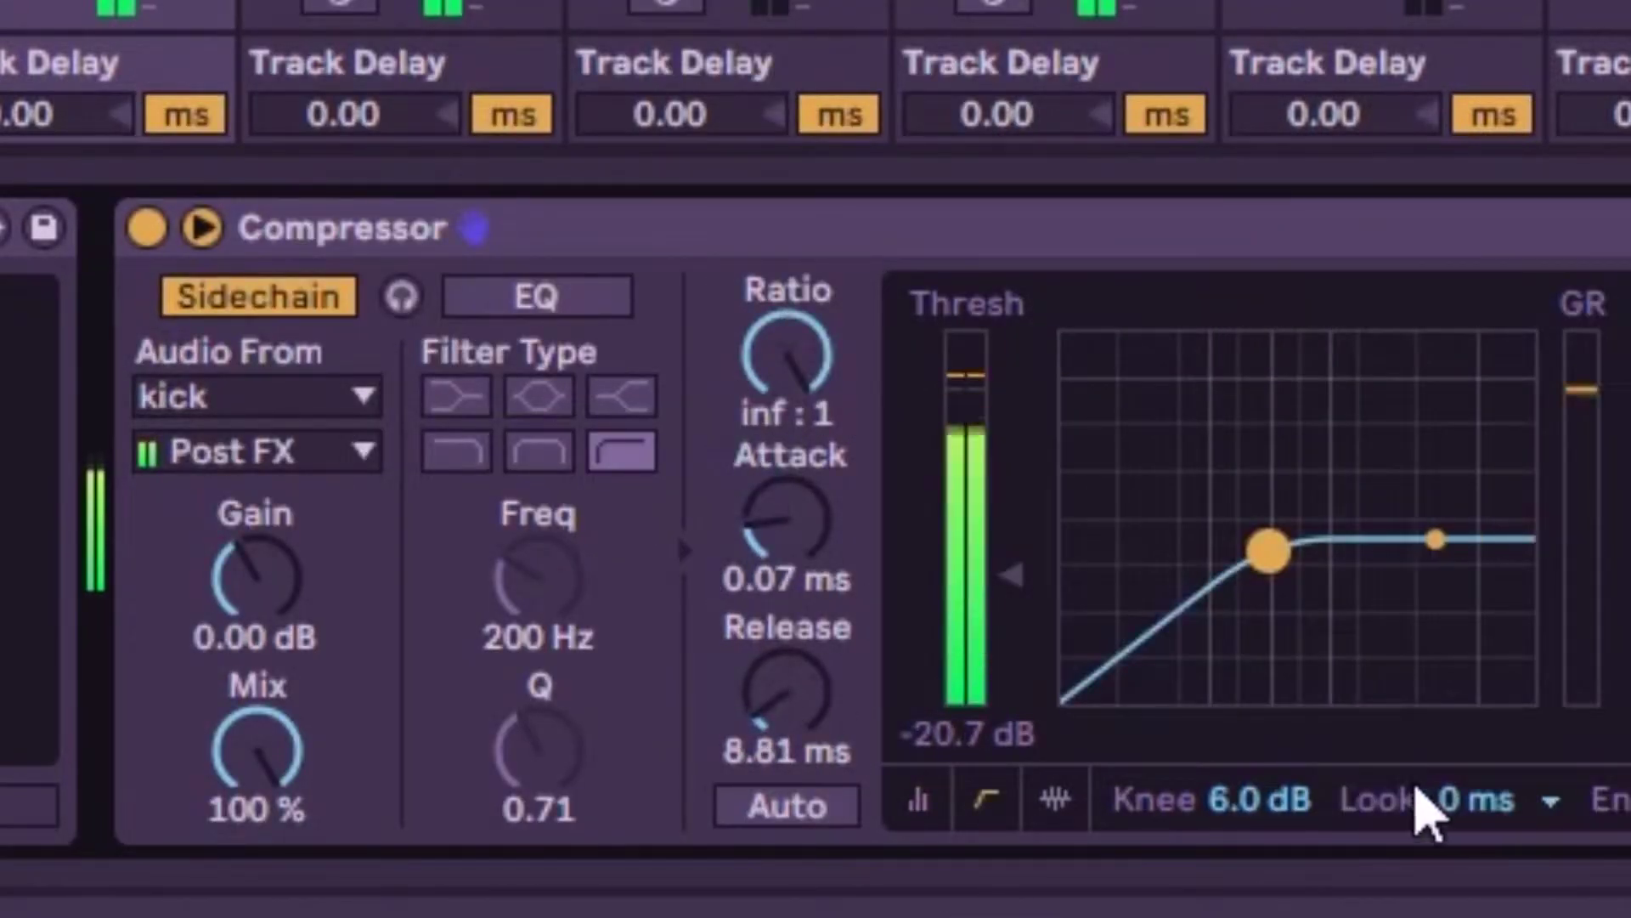
- Adjust the threshold, attack and release of the Compressor sidechained to the kick
drag(808, 685, 755, 659)
drag(1011, 561, 1011, 531)
drag(790, 520, 790, 504)
drag(756, 696, 757, 704)
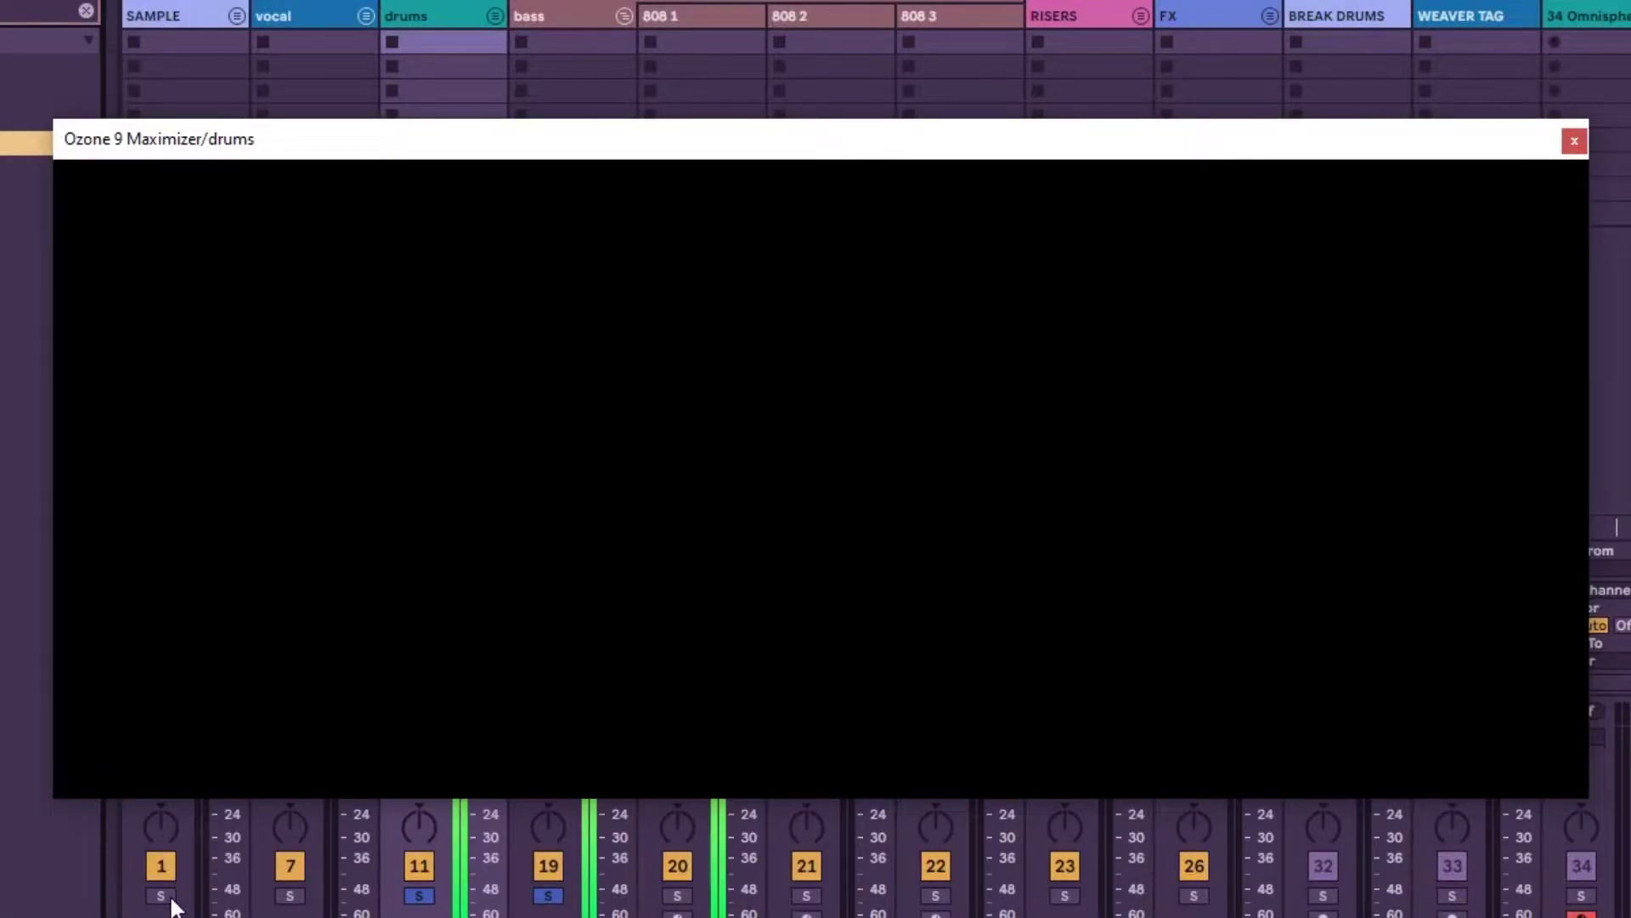
- Solo the SAMPLE track too, set the drums Maximizer threshold to -1.4 dB and make its Character faster
click(162, 896)
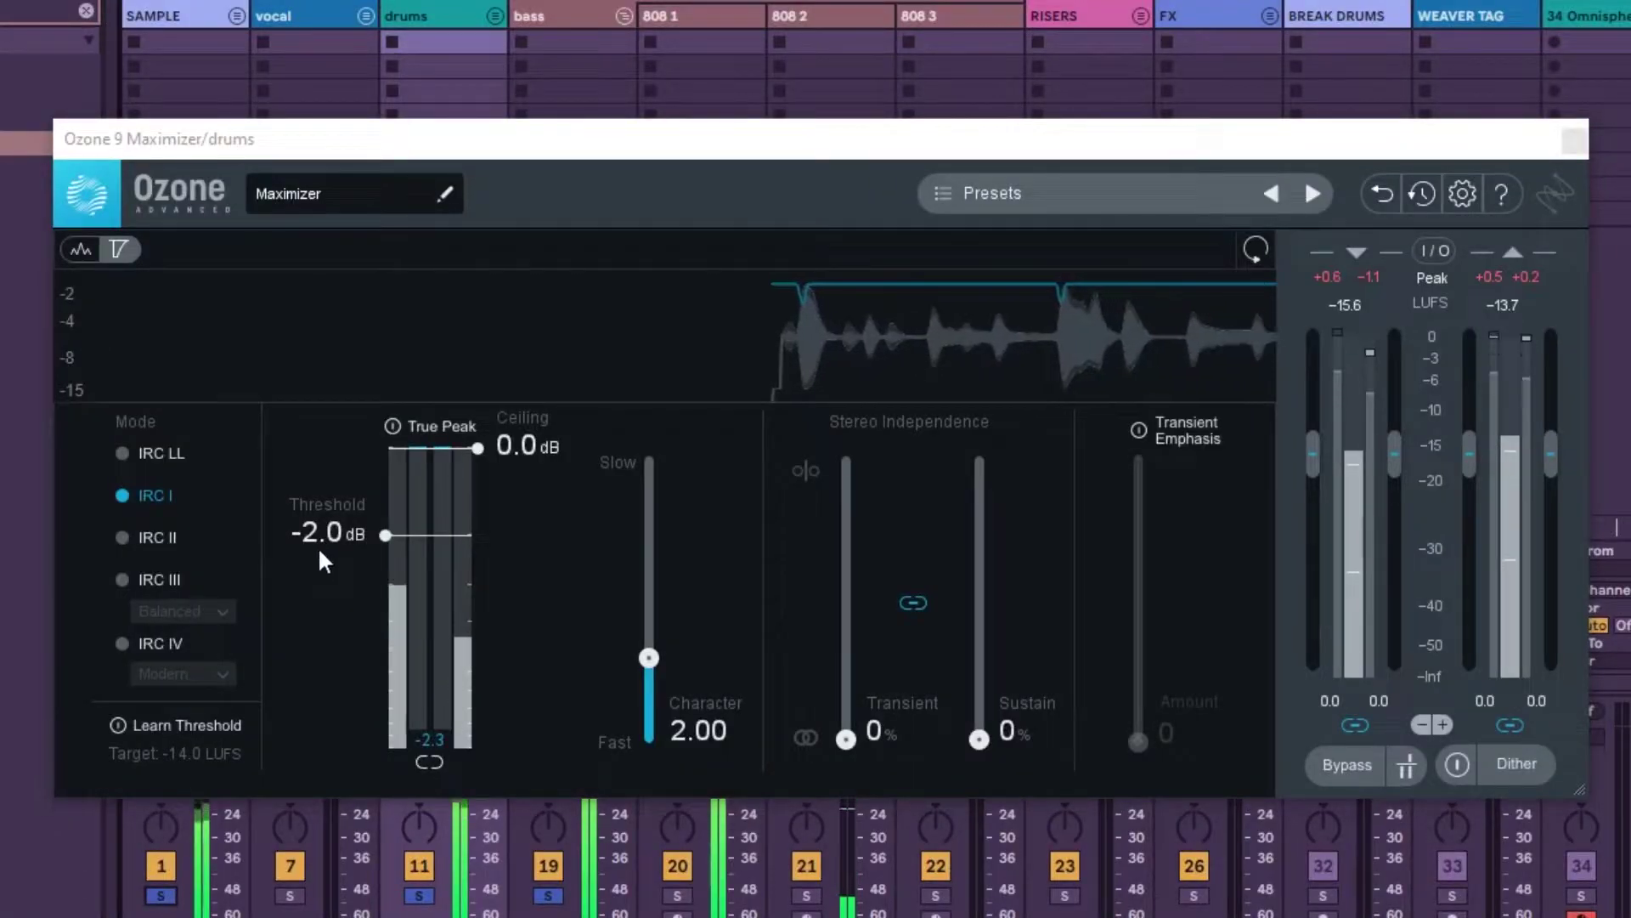
drag(346, 536, 349, 513)
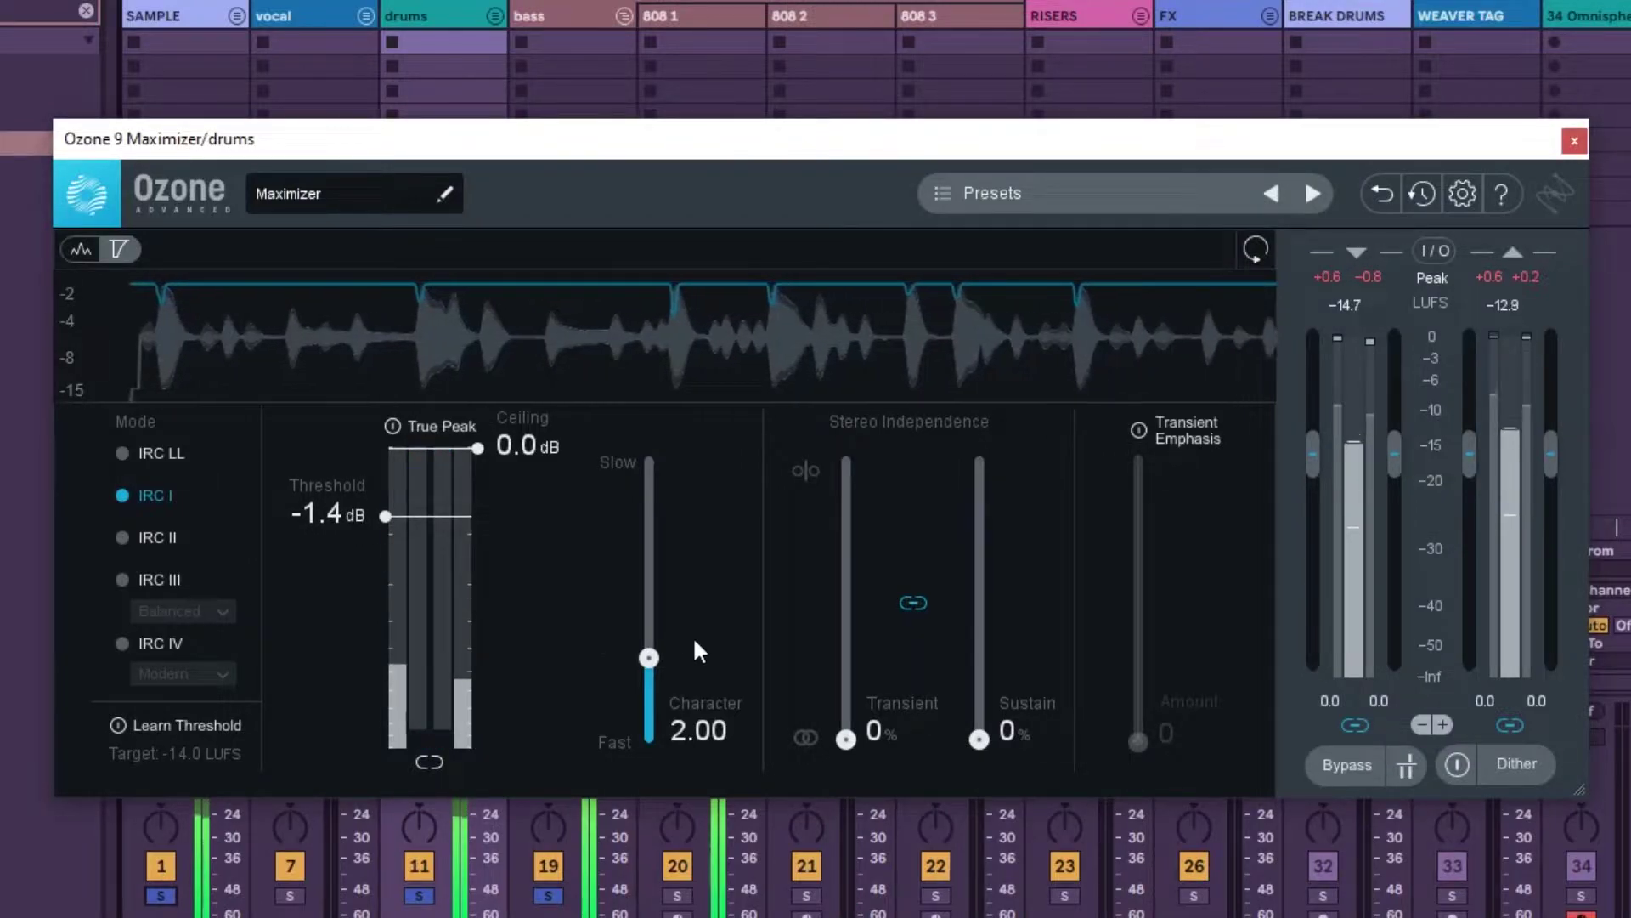
drag(648, 660, 647, 688)
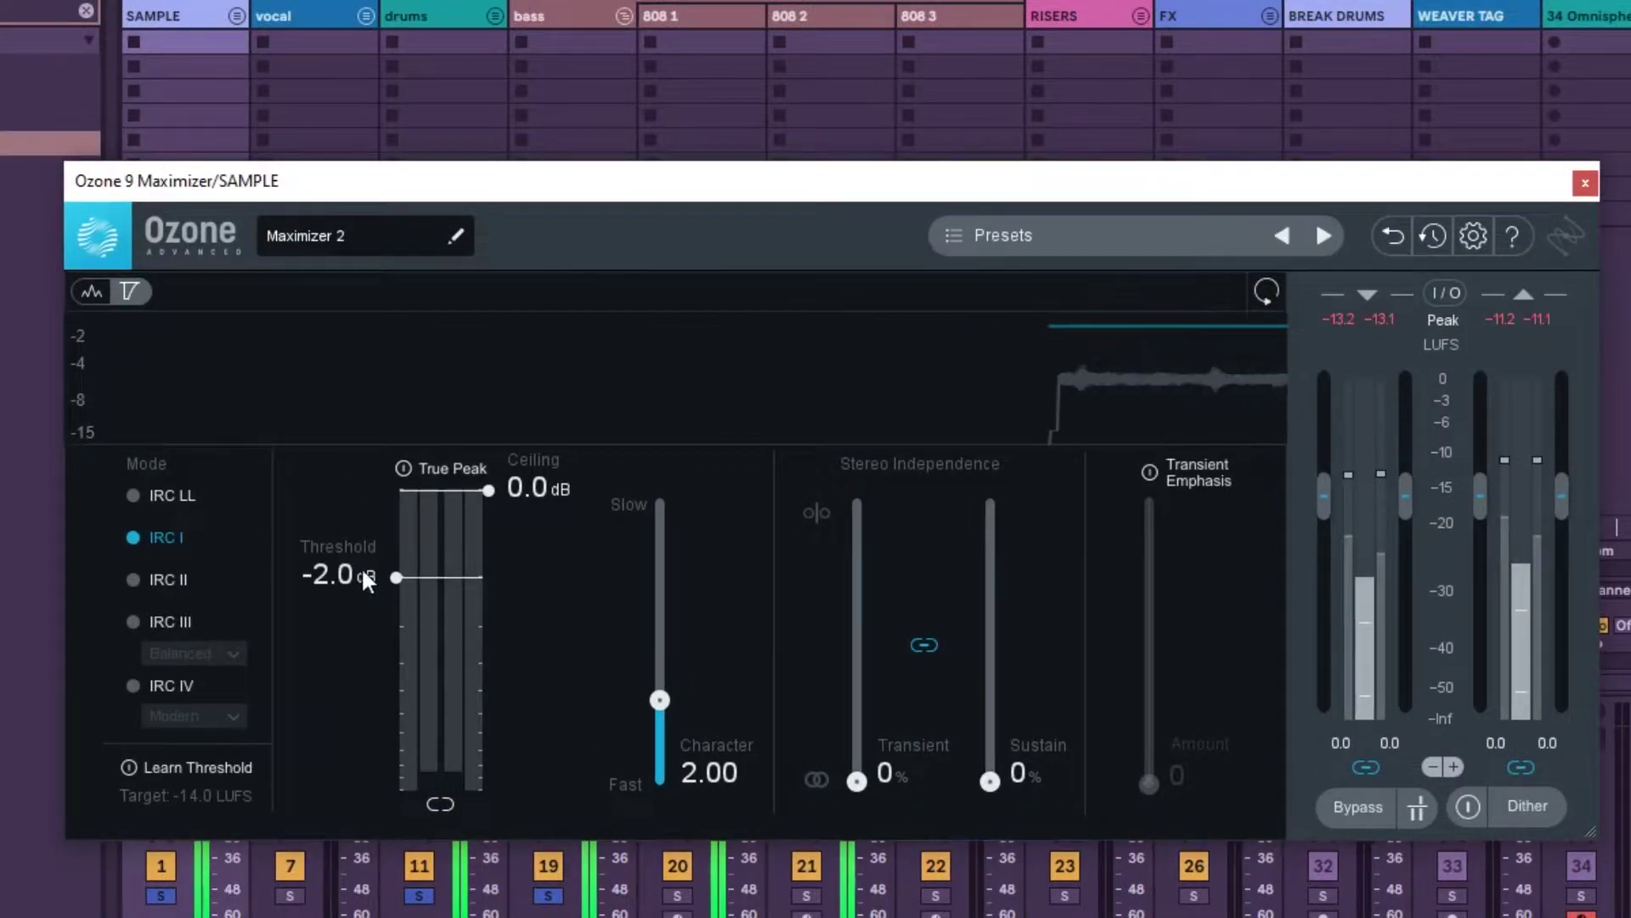
- Set the SAMPLE Maximizer's threshold to -4.5 dB, lower its ceiling and toggle the link between threshold and ceiling
drag(365, 583, 360, 586)
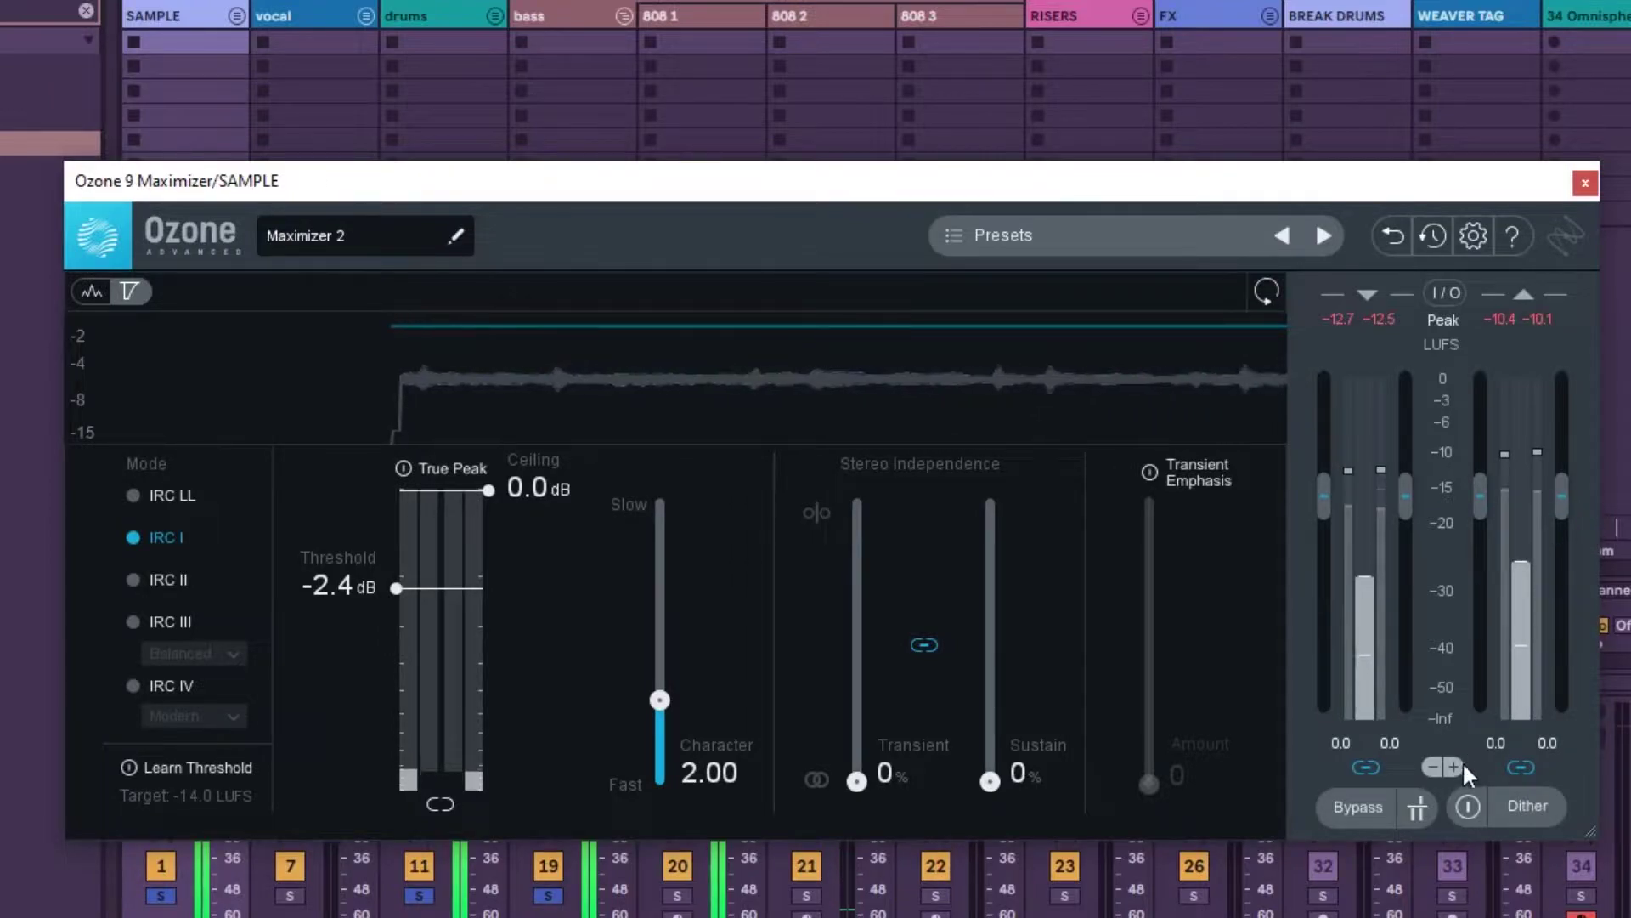
click(1521, 767)
click(1522, 770)
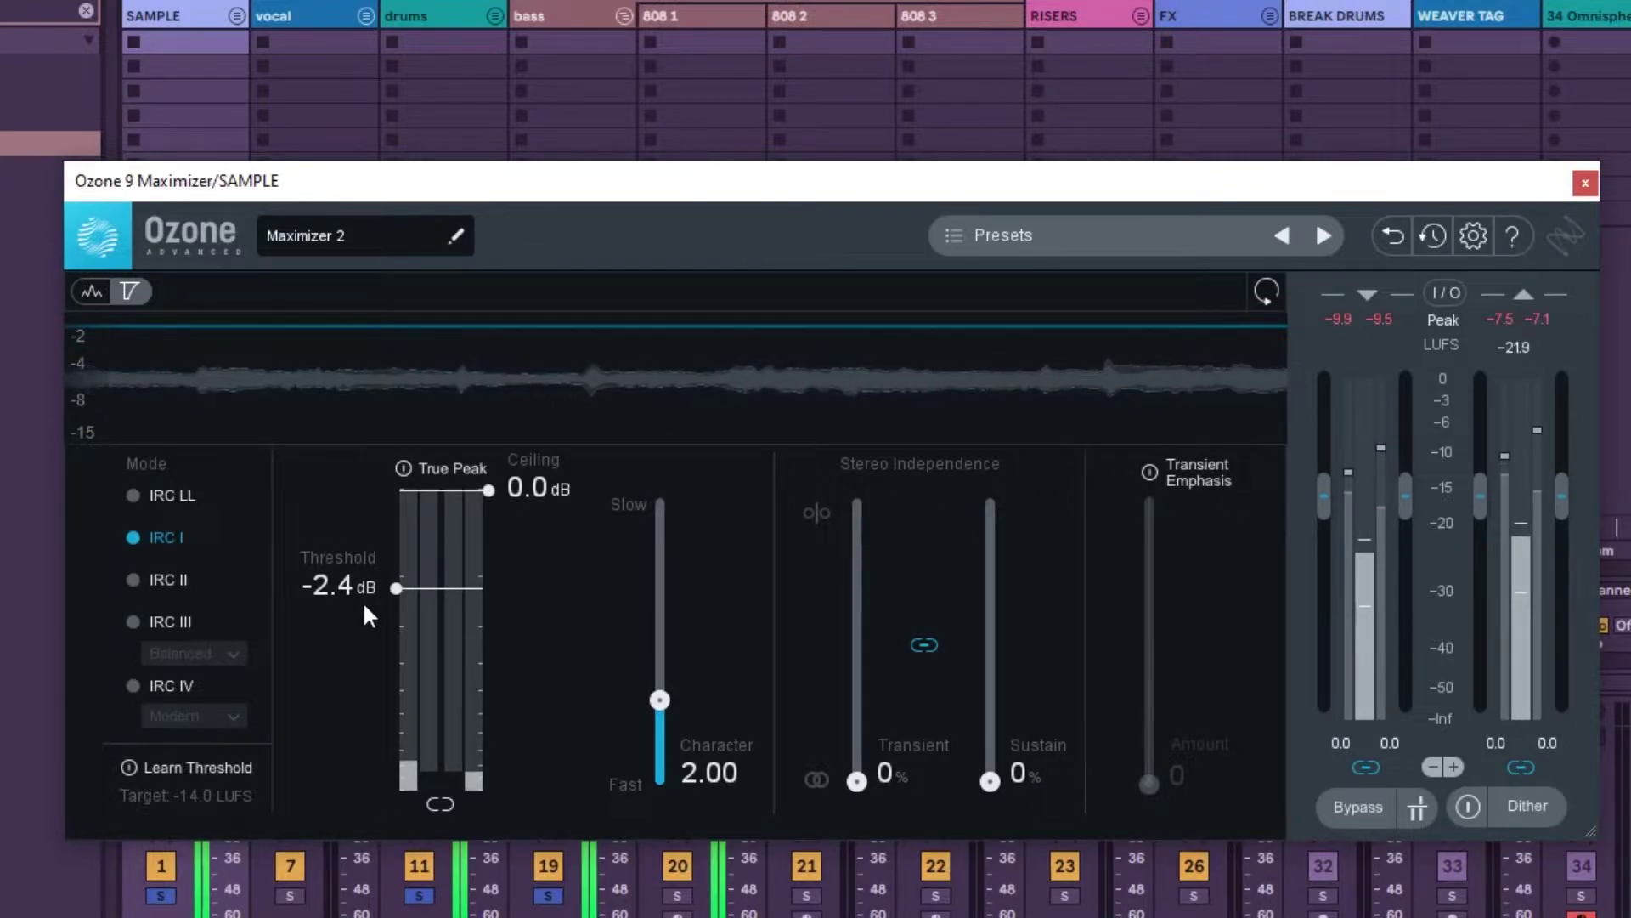
drag(331, 608, 314, 897)
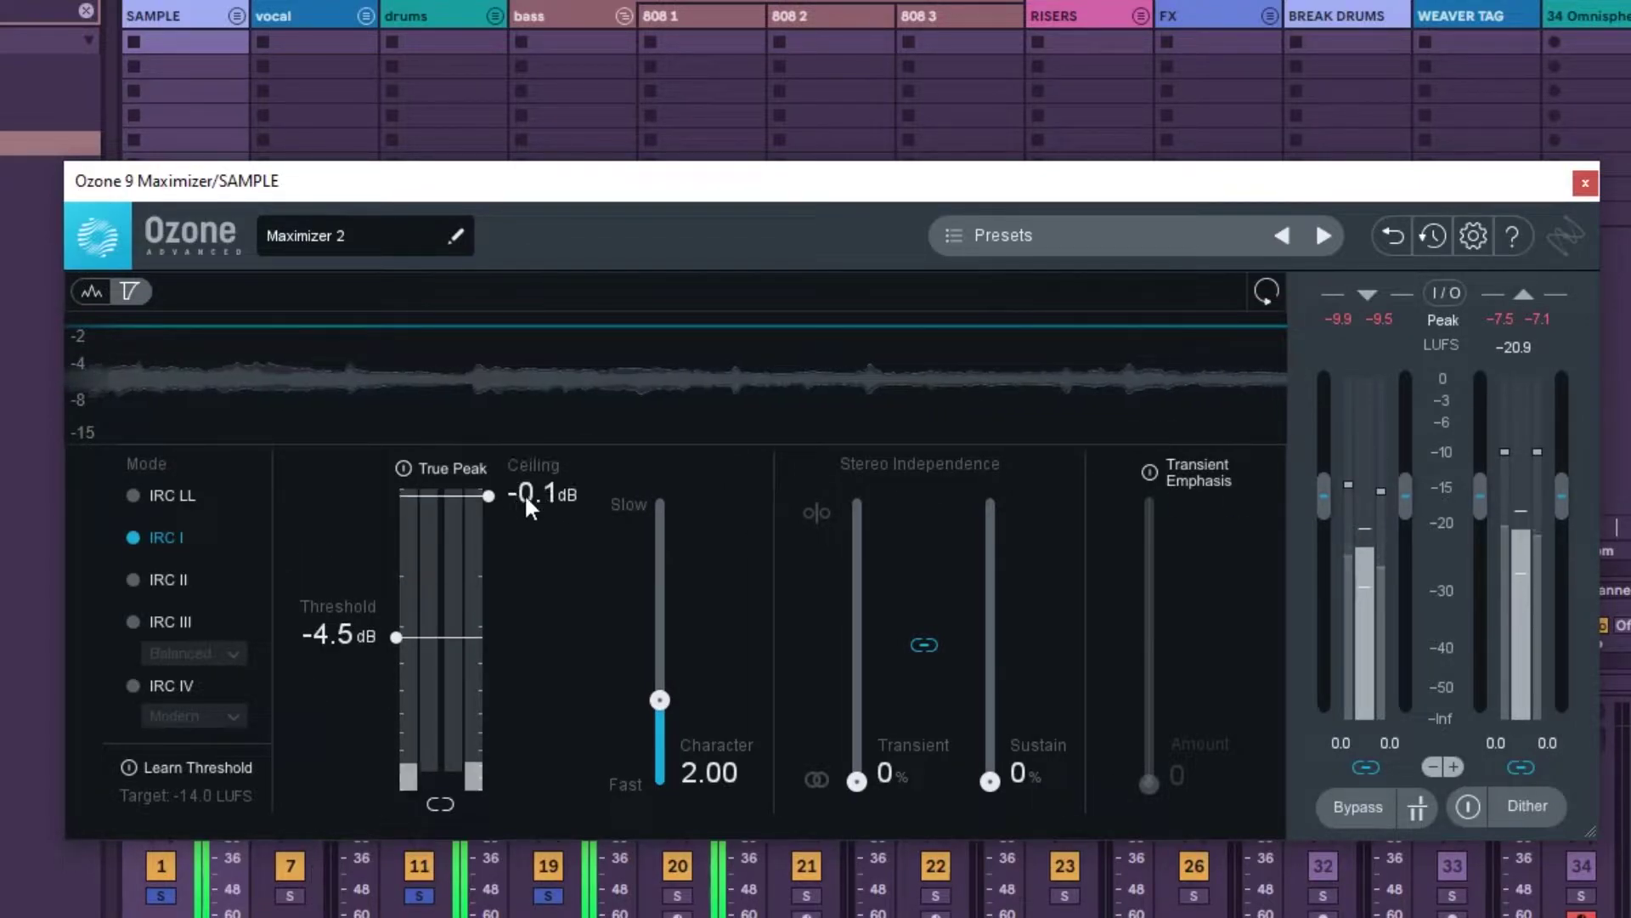
drag(526, 498, 538, 746)
click(440, 804)
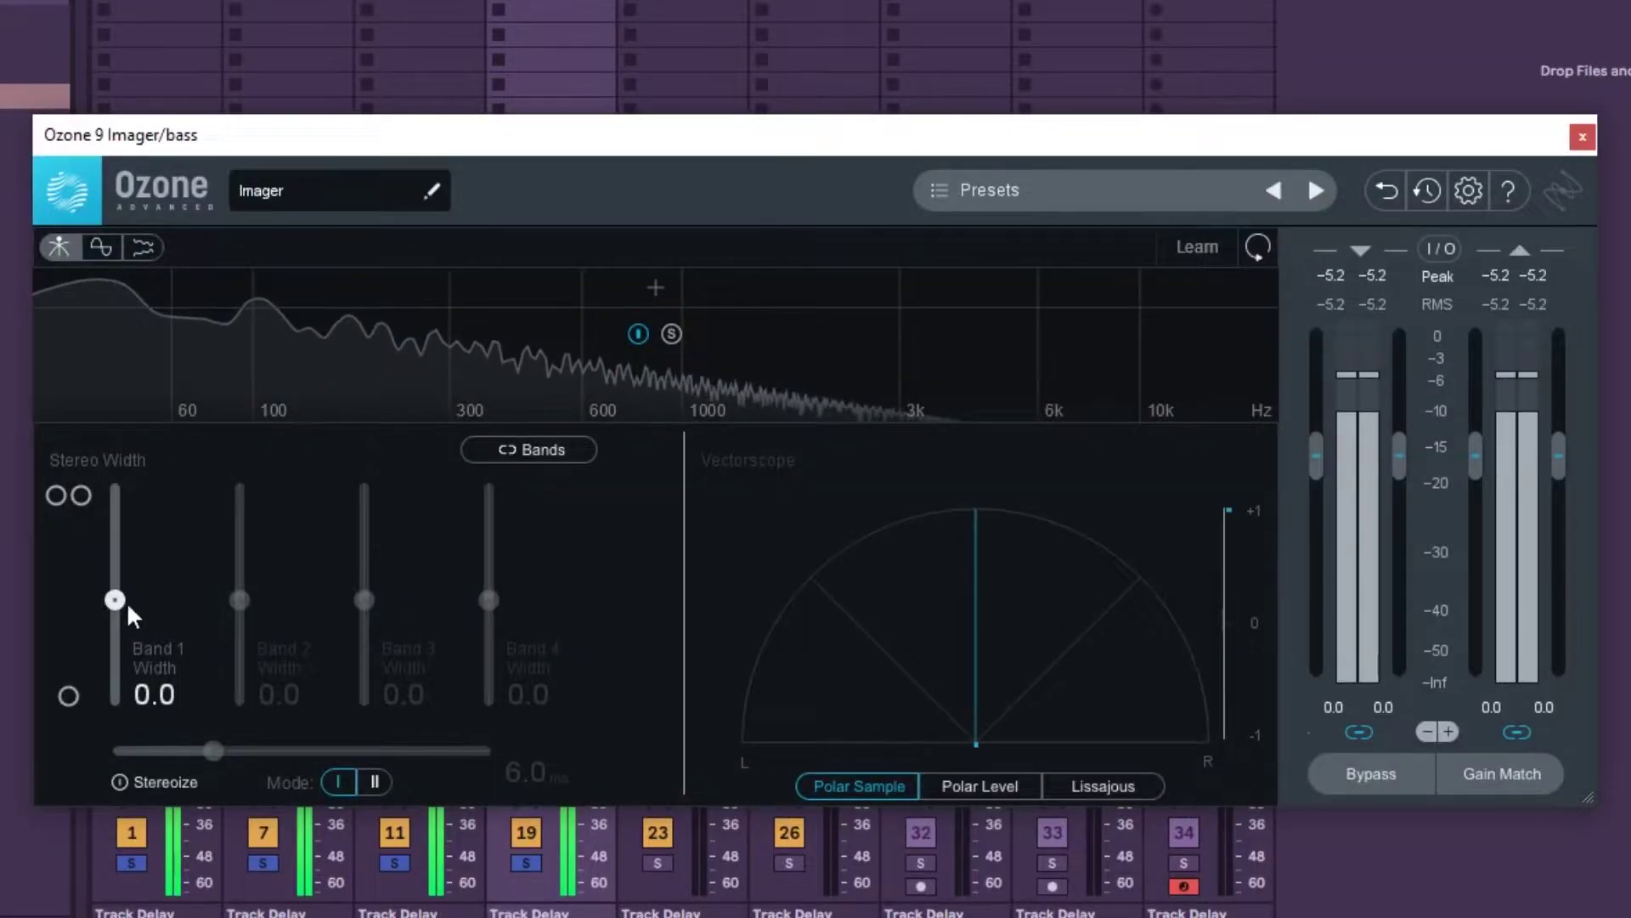
- Narrow the Band 1 stereo width in the Ozone Imager on the bass track
drag(116, 600, 114, 633)
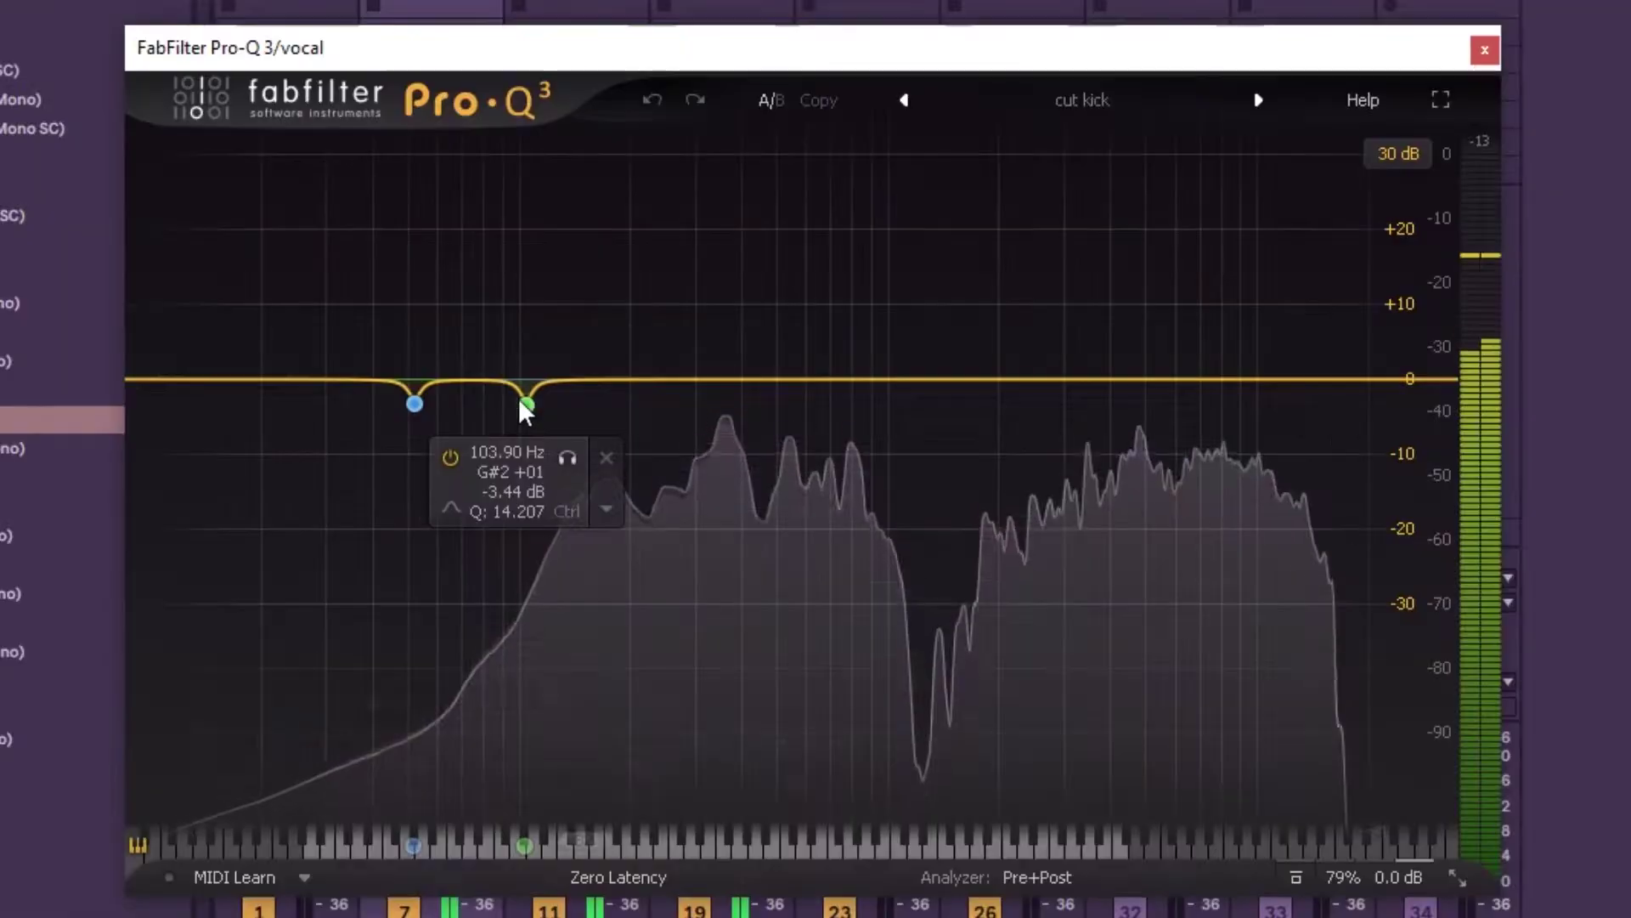
- Deepen the gain of the lower-frequency cut in the vocal EQ's "cut kick" preset
click(414, 403)
drag(510, 693, 506, 803)
double_click(519, 763)
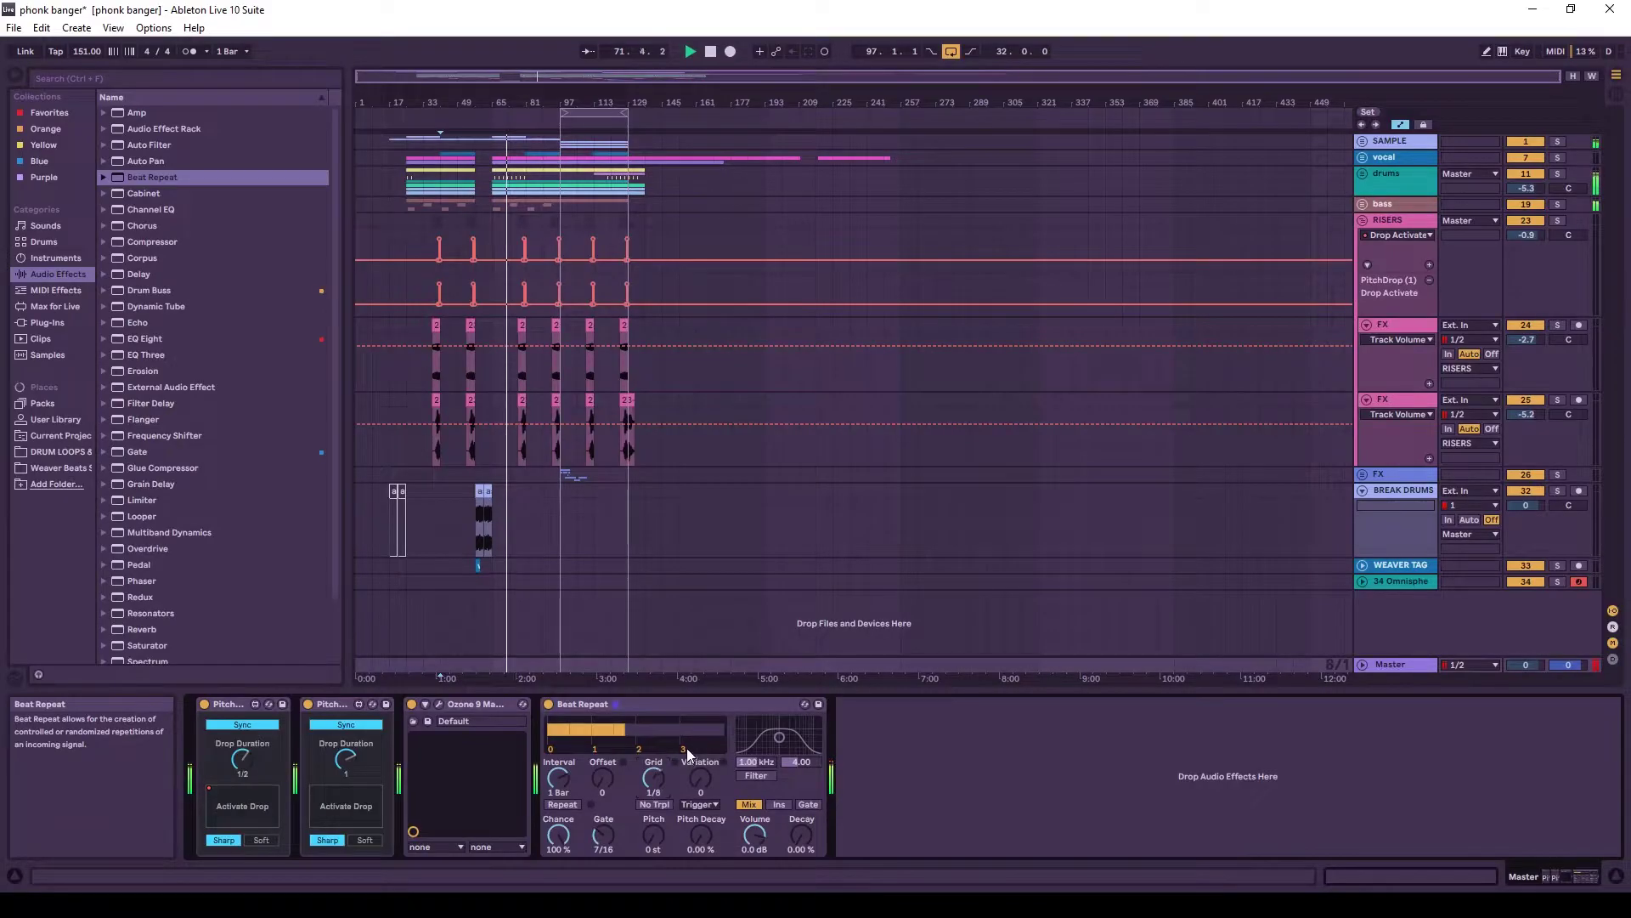
- Set the master Beat Repeat's grid to 1/4 and its output mode to Insert
drag(654, 776, 653, 758)
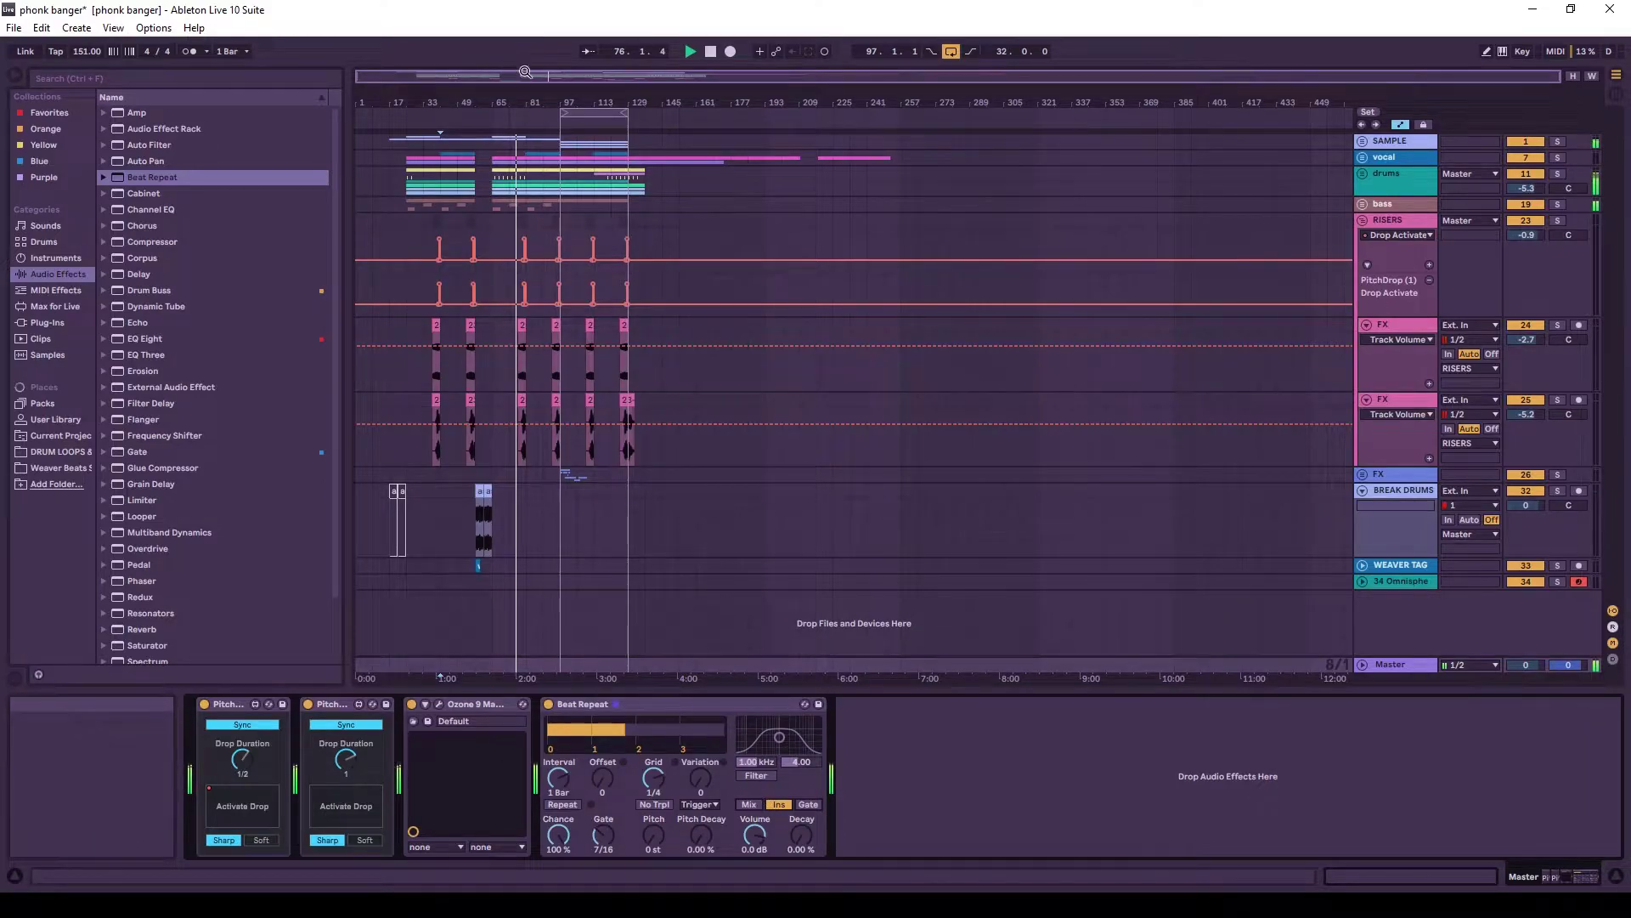
- Repeat the Beat Repeat Device On automation pulse every eight bars on the Master between bars 65 and 97
drag(515, 100, 746, 371)
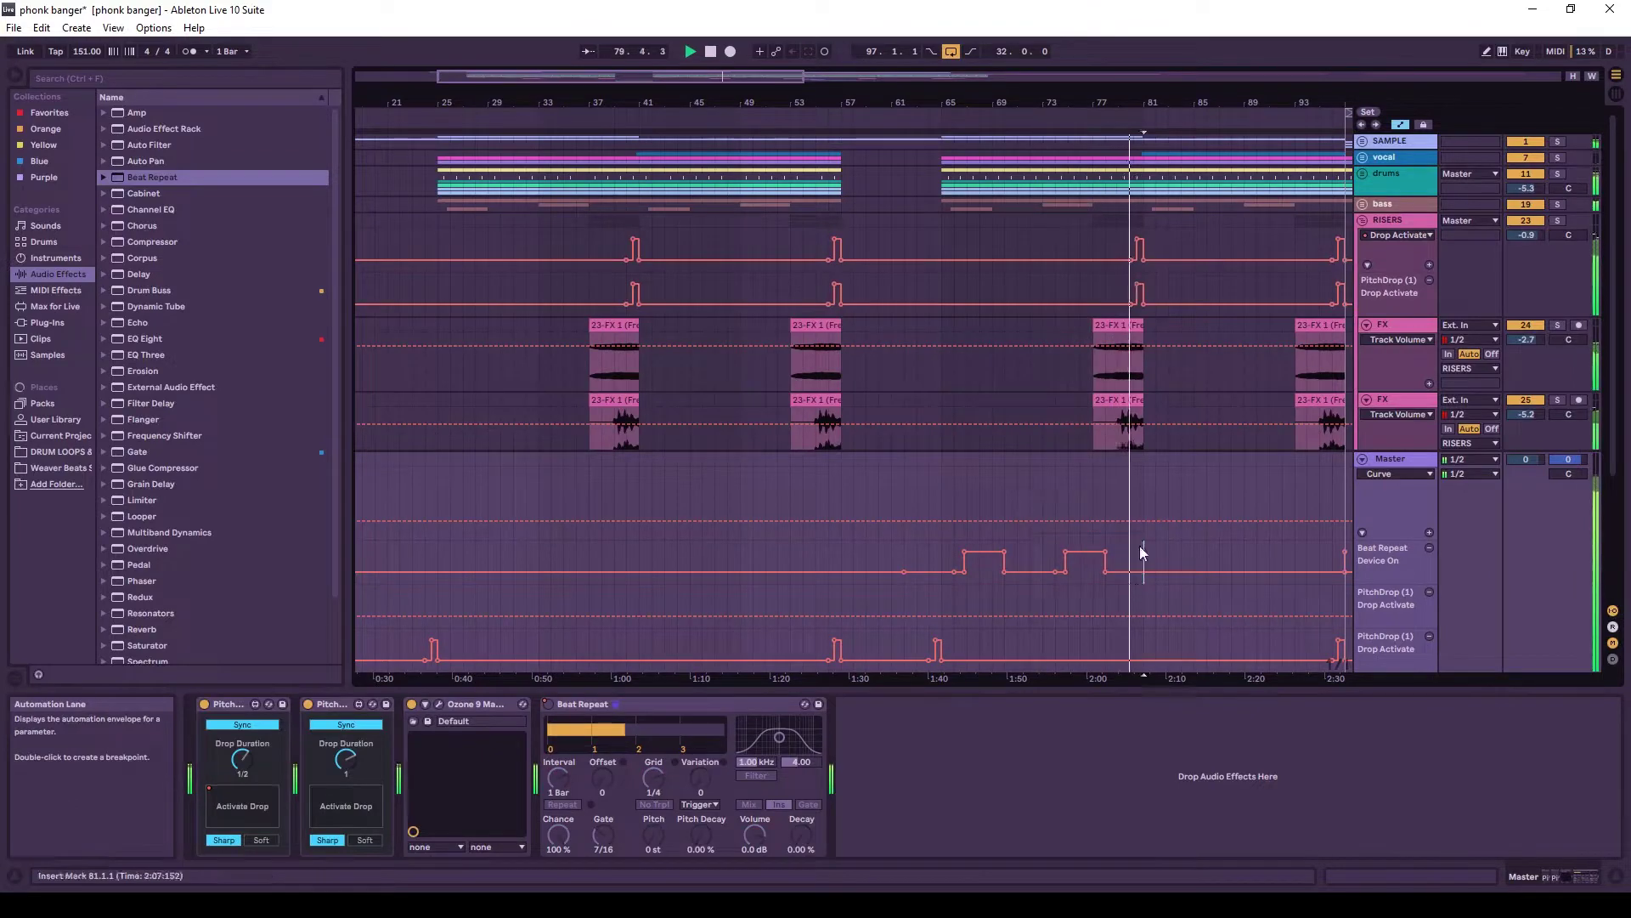
key(ctrl+d)
key(ctrl+d)
click(994, 589)
scroll(674, 497, up, 3)
scroll(675, 497, up, 5)
drag(655, 551, 728, 549)
scroll(728, 545, down, 10)
key(ctrl+d)
key(ctrl+d)
key(ctrl+d)
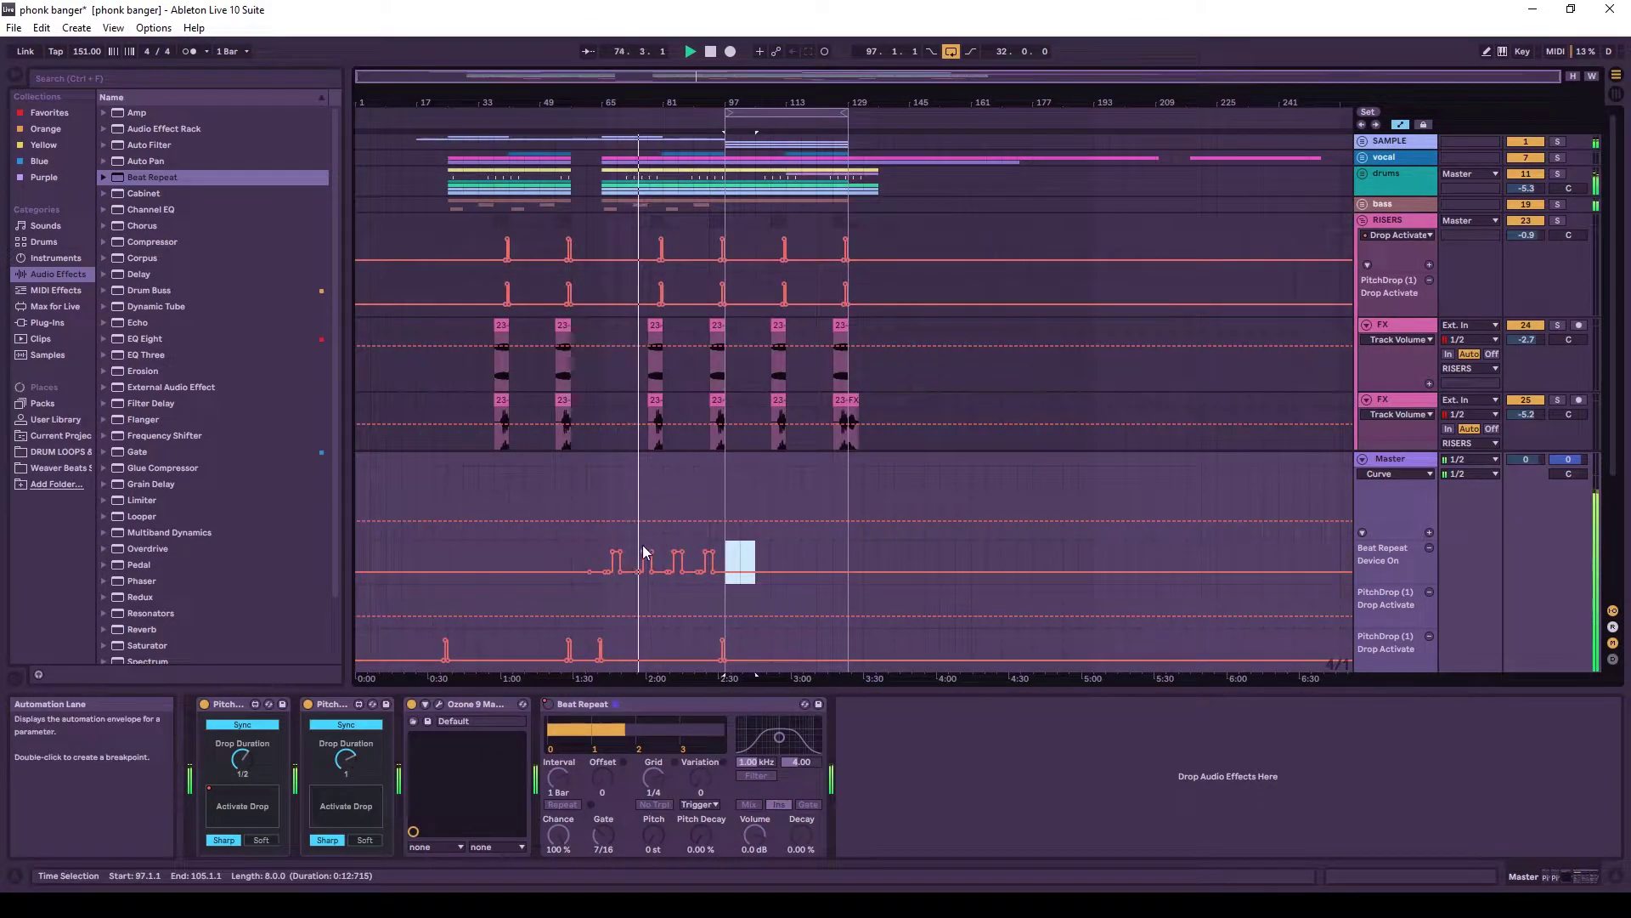
scroll(726, 463, up, 3)
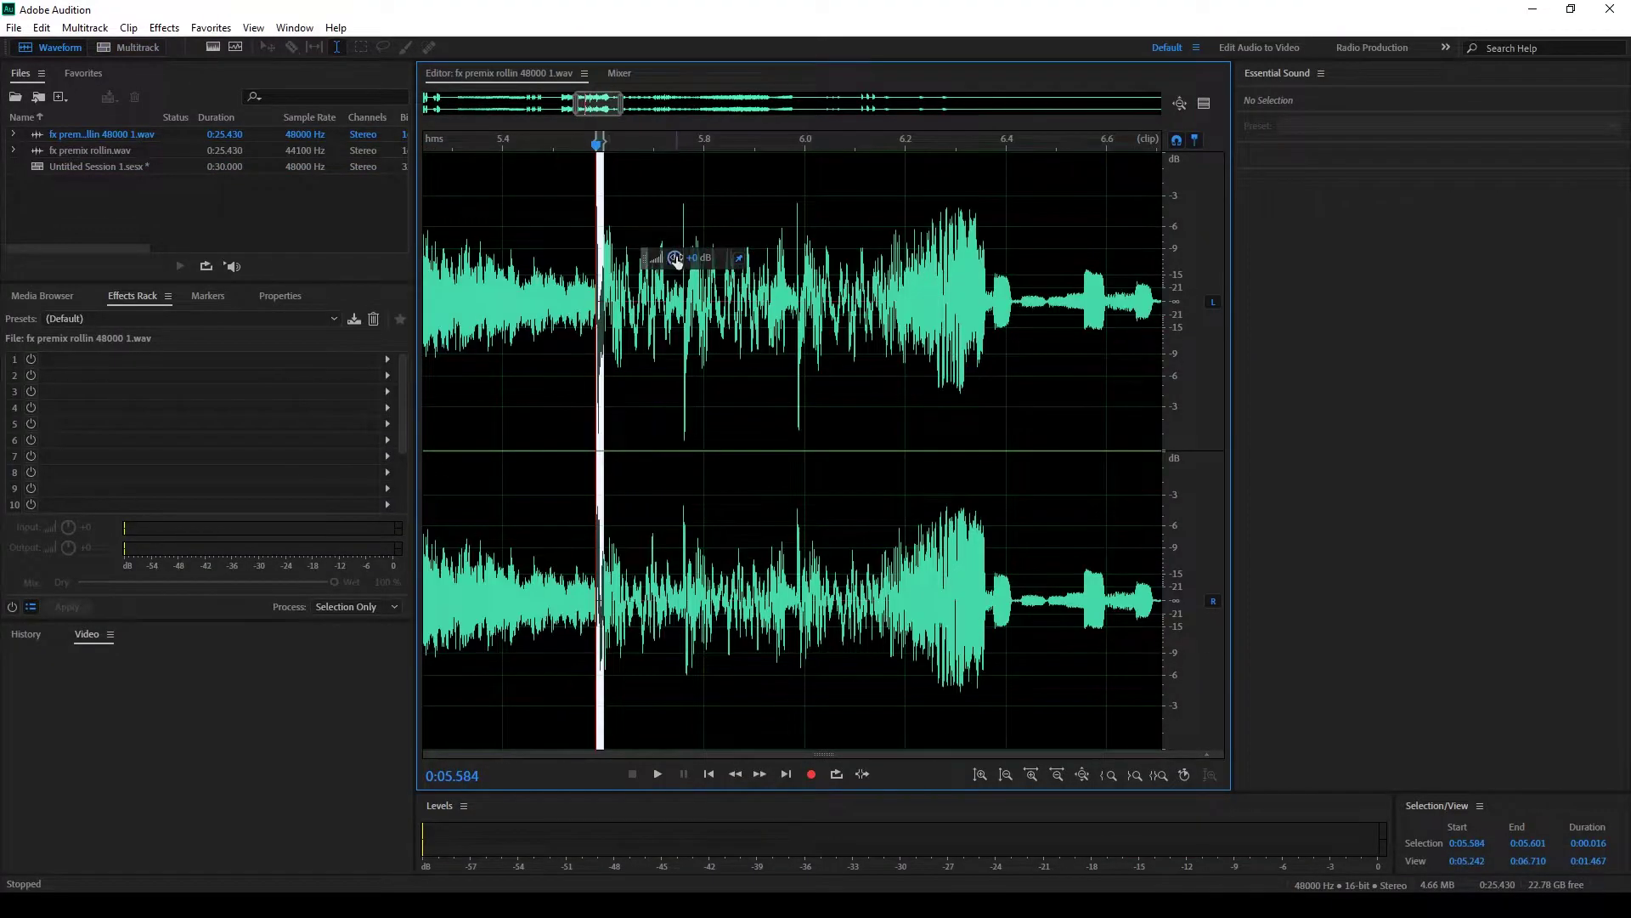
- In Adobe Audition, reduce the level of the spike at 0:05.584–0:05.601 and two further selected passages of the FX premix
drag(676, 257, 667, 257)
scroll(684, 357, up, 4)
drag(644, 357, 685, 357)
drag(675, 258, 667, 258)
drag(1038, 357, 1118, 357)
scroll(866, 357, down, 5)
drag(768, 357, 471, 356)
drag(676, 257, 667, 258)
- Select a longer passage of the FX premix waveform and lower its level
scroll(532, 339, up, 8)
drag(823, 340, 865, 340)
scroll(710, 283, down, 10)
click(881, 284)
scroll(881, 284, down, 3)
scroll(709, 308, up, 3)
drag(647, 308, 863, 307)
scroll(710, 307, down, 5)
drag(675, 257, 682, 294)
- Play back the FX premix and lower the level of one more short passage
scroll(650, 293, up, 10)
key(space)
drag(453, 297, 423, 297)
drag(675, 257, 677, 297)
- Check the remaining short passages of the FX premix up close and play back the edited waveform
scroll(453, 298, up, 4)
drag(502, 297, 451, 297)
scroll(662, 298, down, 5)
click(662, 317)
drag(877, 317, 859, 317)
scroll(868, 306, up, 4)
scroll(868, 295, down, 3)
click(868, 295)
scroll(779, 297, up, 4)
scroll(780, 297, down, 6)
click(467, 298)
key(space)
key(space)
- Save the edited FX premix waveform and open the Multitrack view
click(13, 28)
key(ctrl+s)
click(129, 47)
click(784, 446)
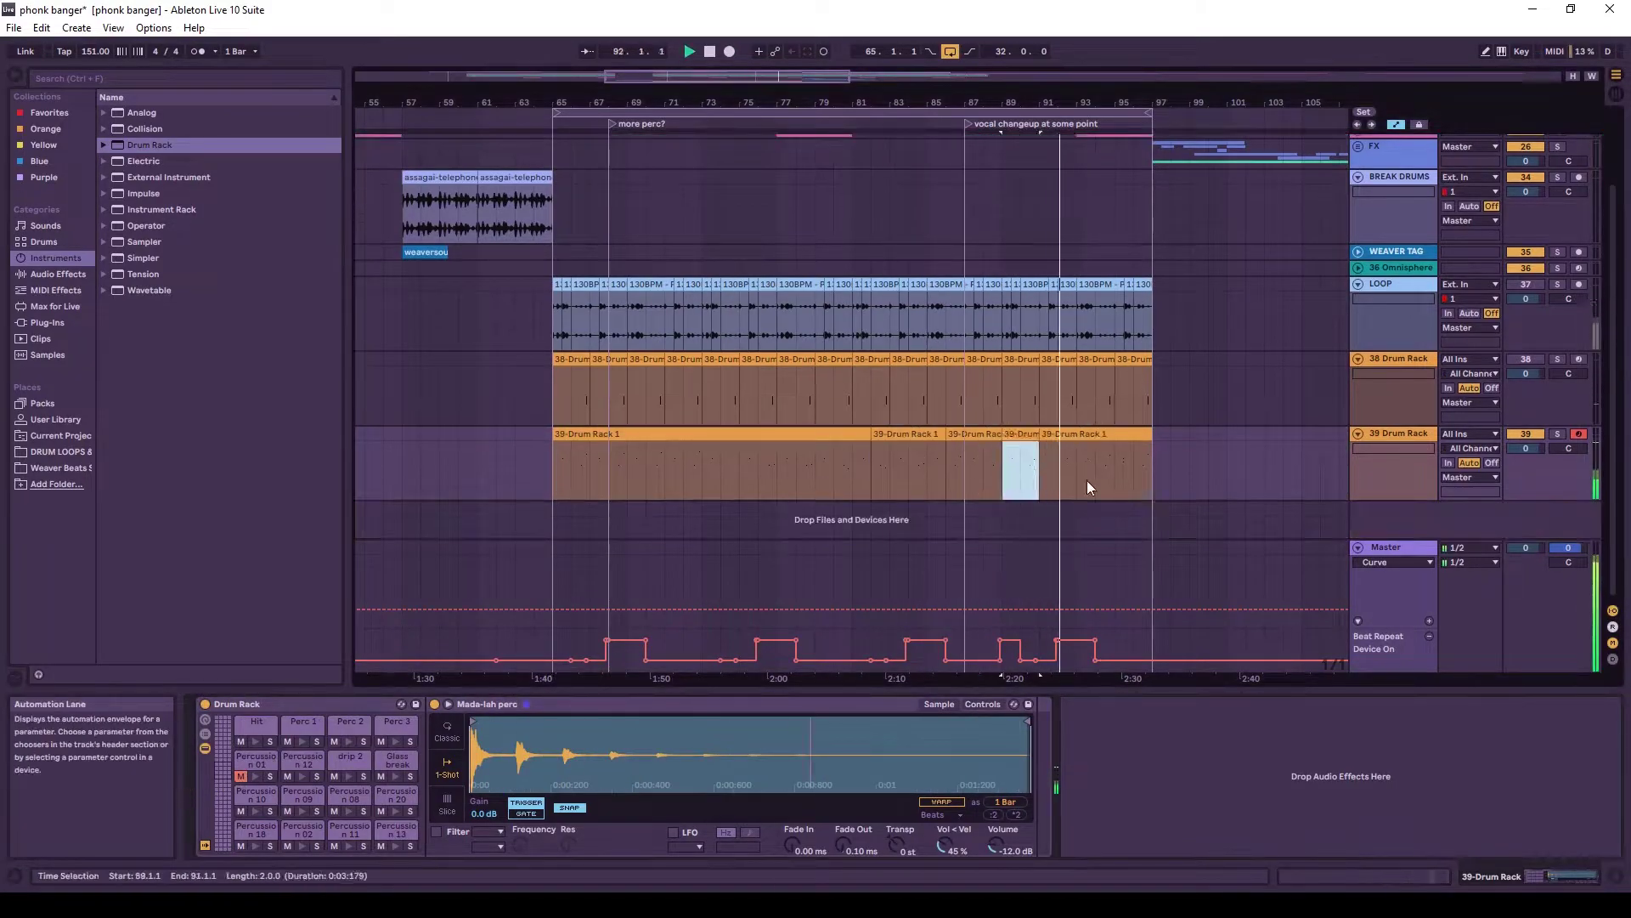
- Switch to Ableton Live, select a spot in the 39 Drum Rack clip and set the Mada-lah tom Simpler to Slice mode
click(619, 459)
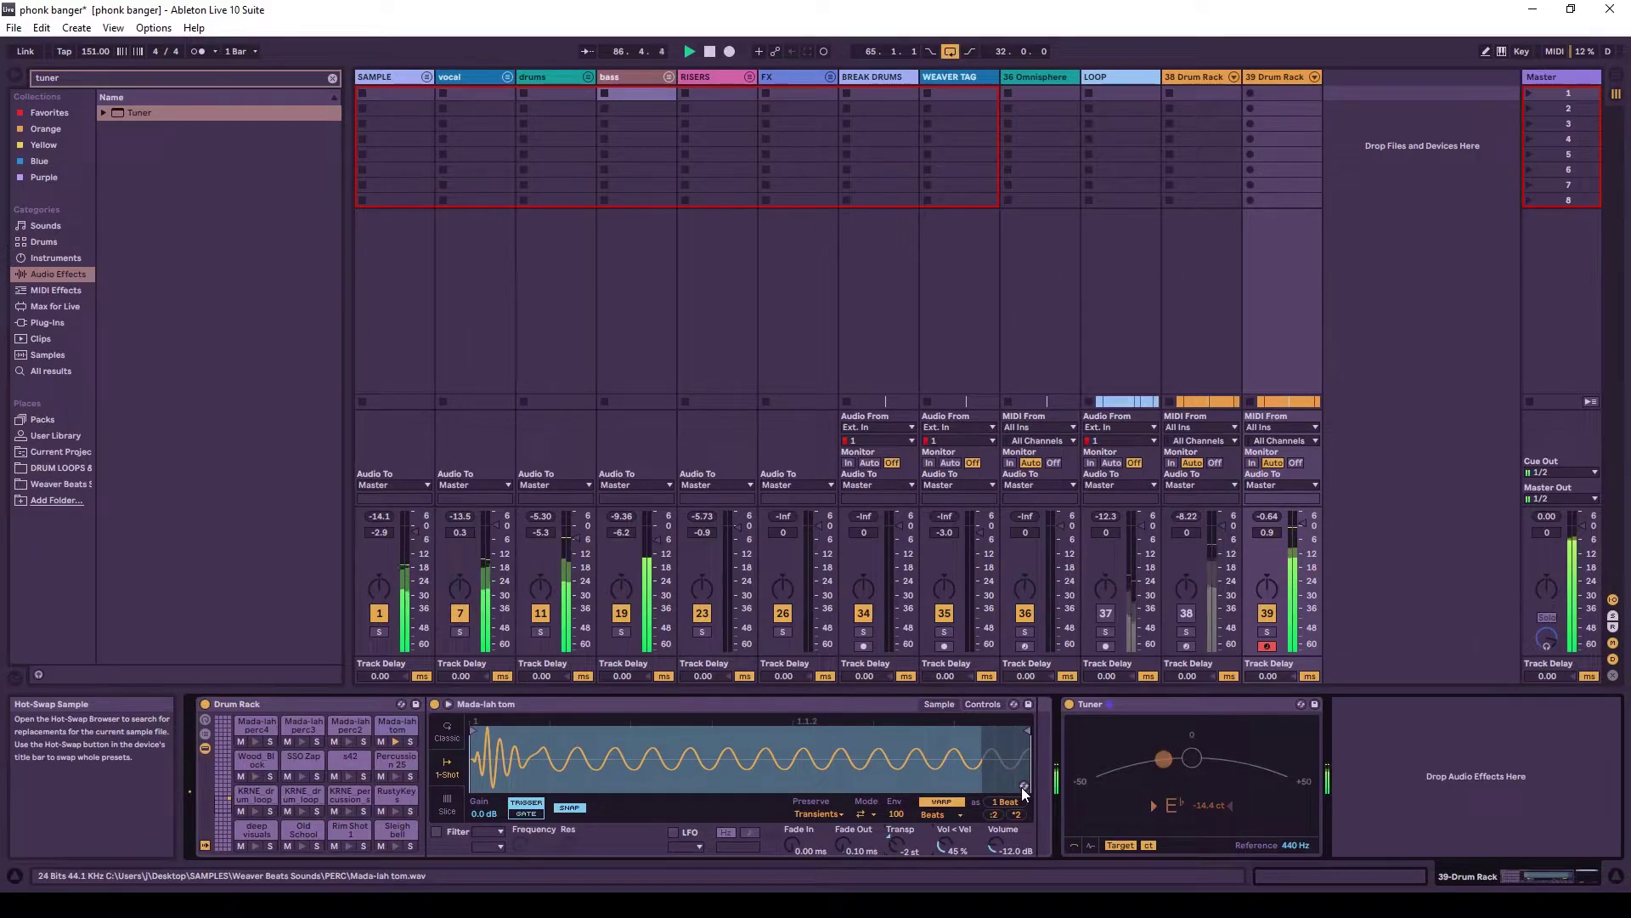
click(447, 803)
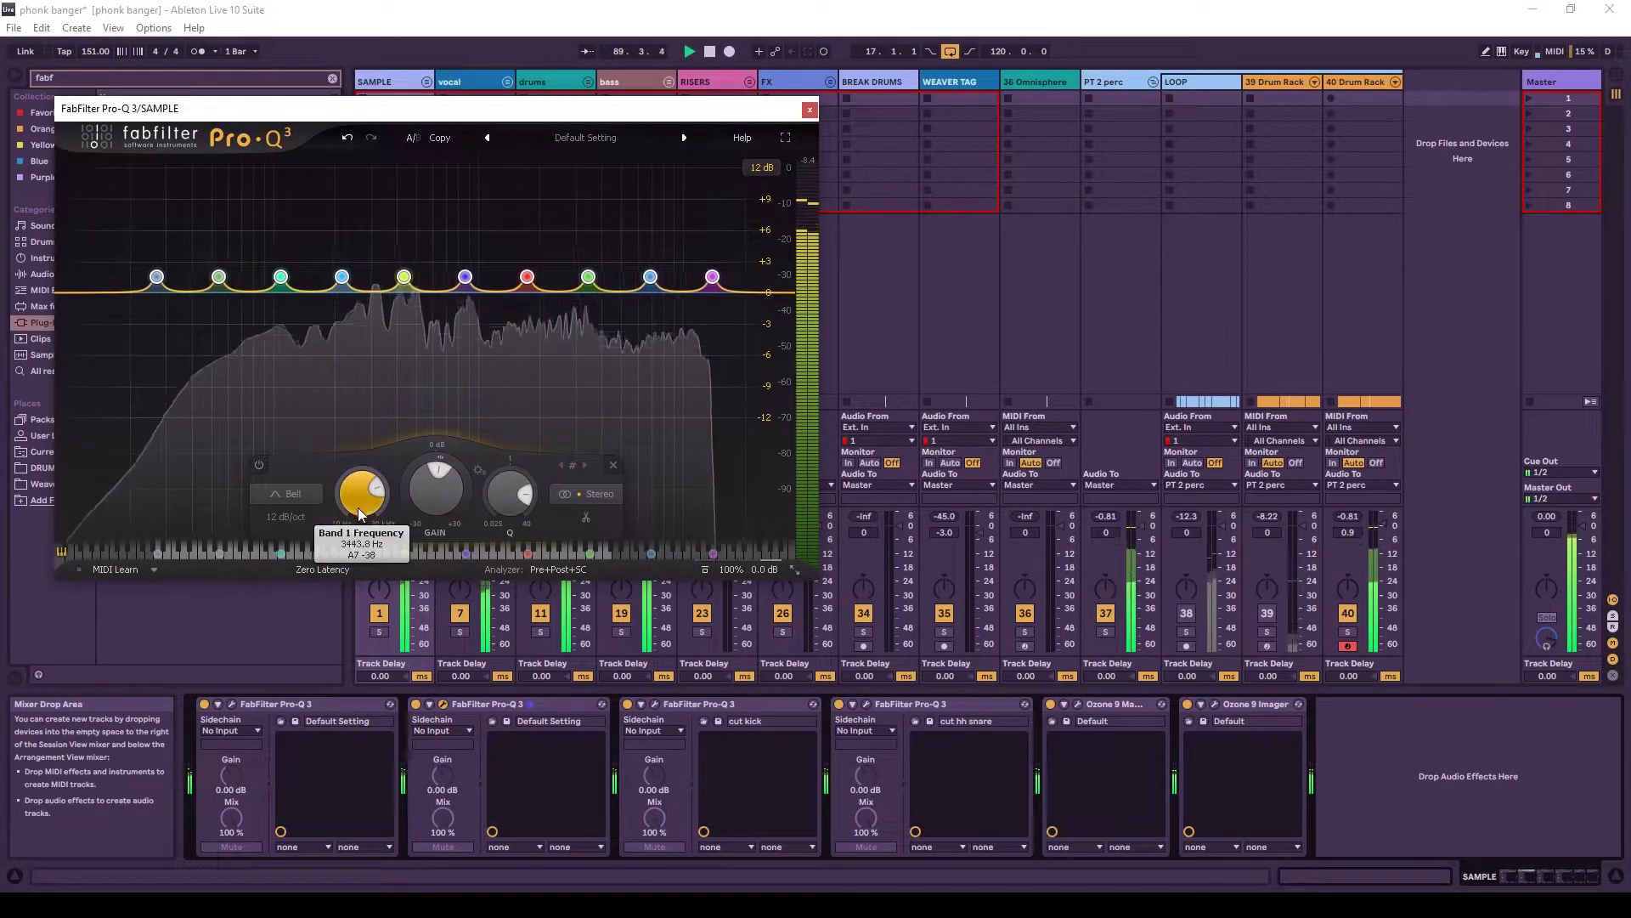
- Adjust the Q of the ten selected bell bands together in the SAMPLE track's Pro-Q 3
drag(509, 493, 508, 520)
drag(748, 531, 731, 533)
drag(503, 500, 501, 489)
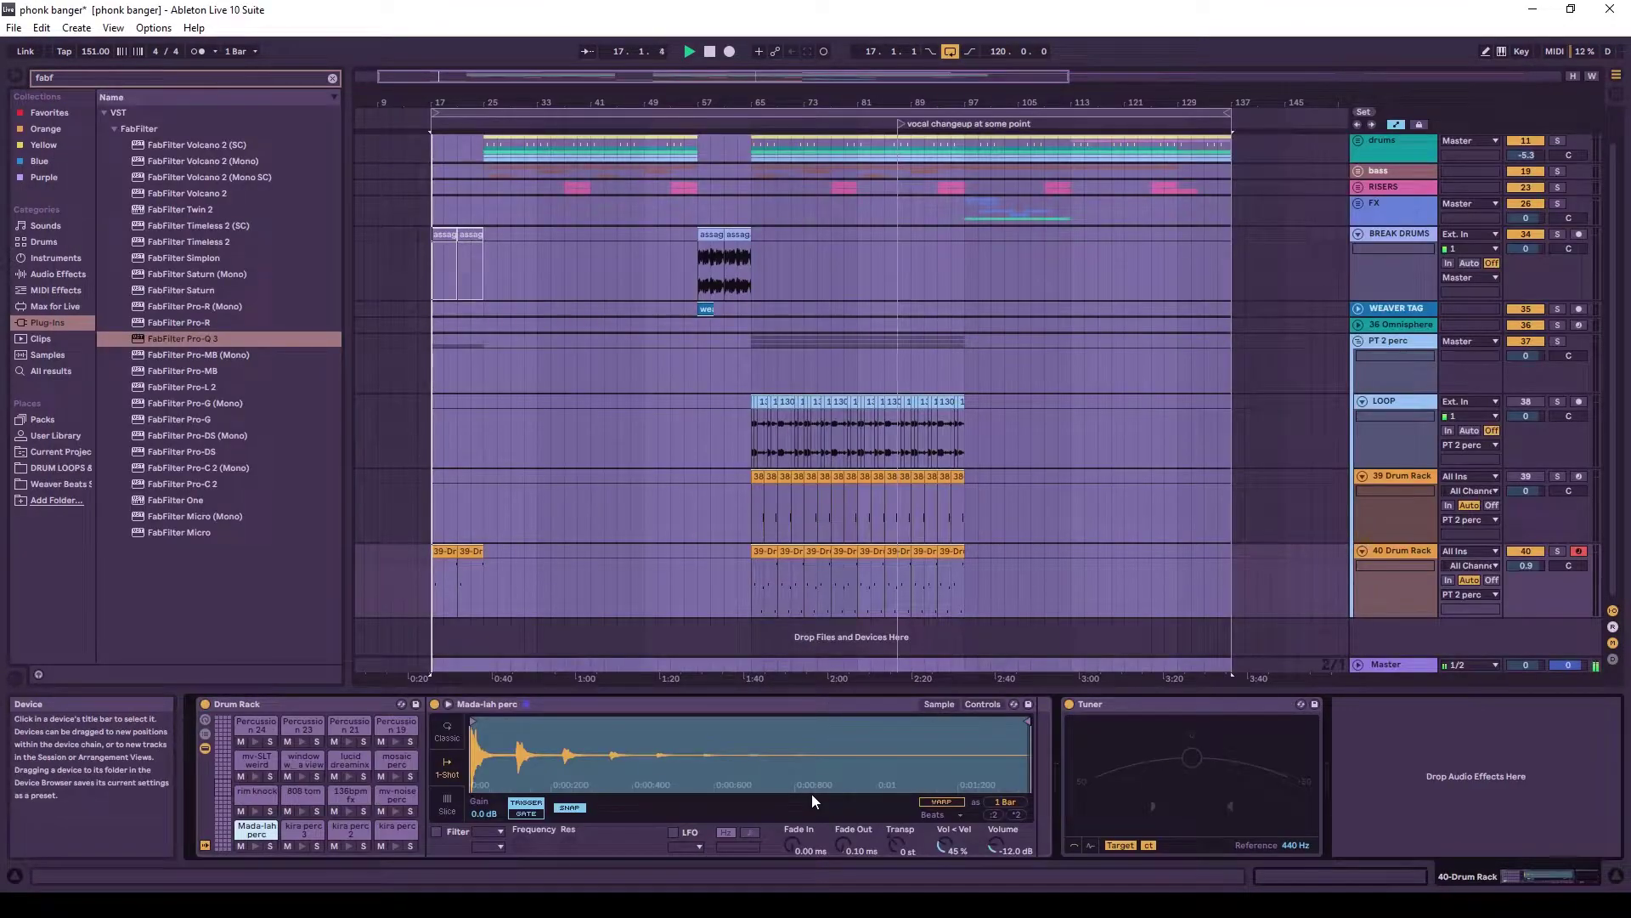
- Trim the end of the Mada-lah perc sample so that only its first hit plays
drag(1023, 722, 487, 721)
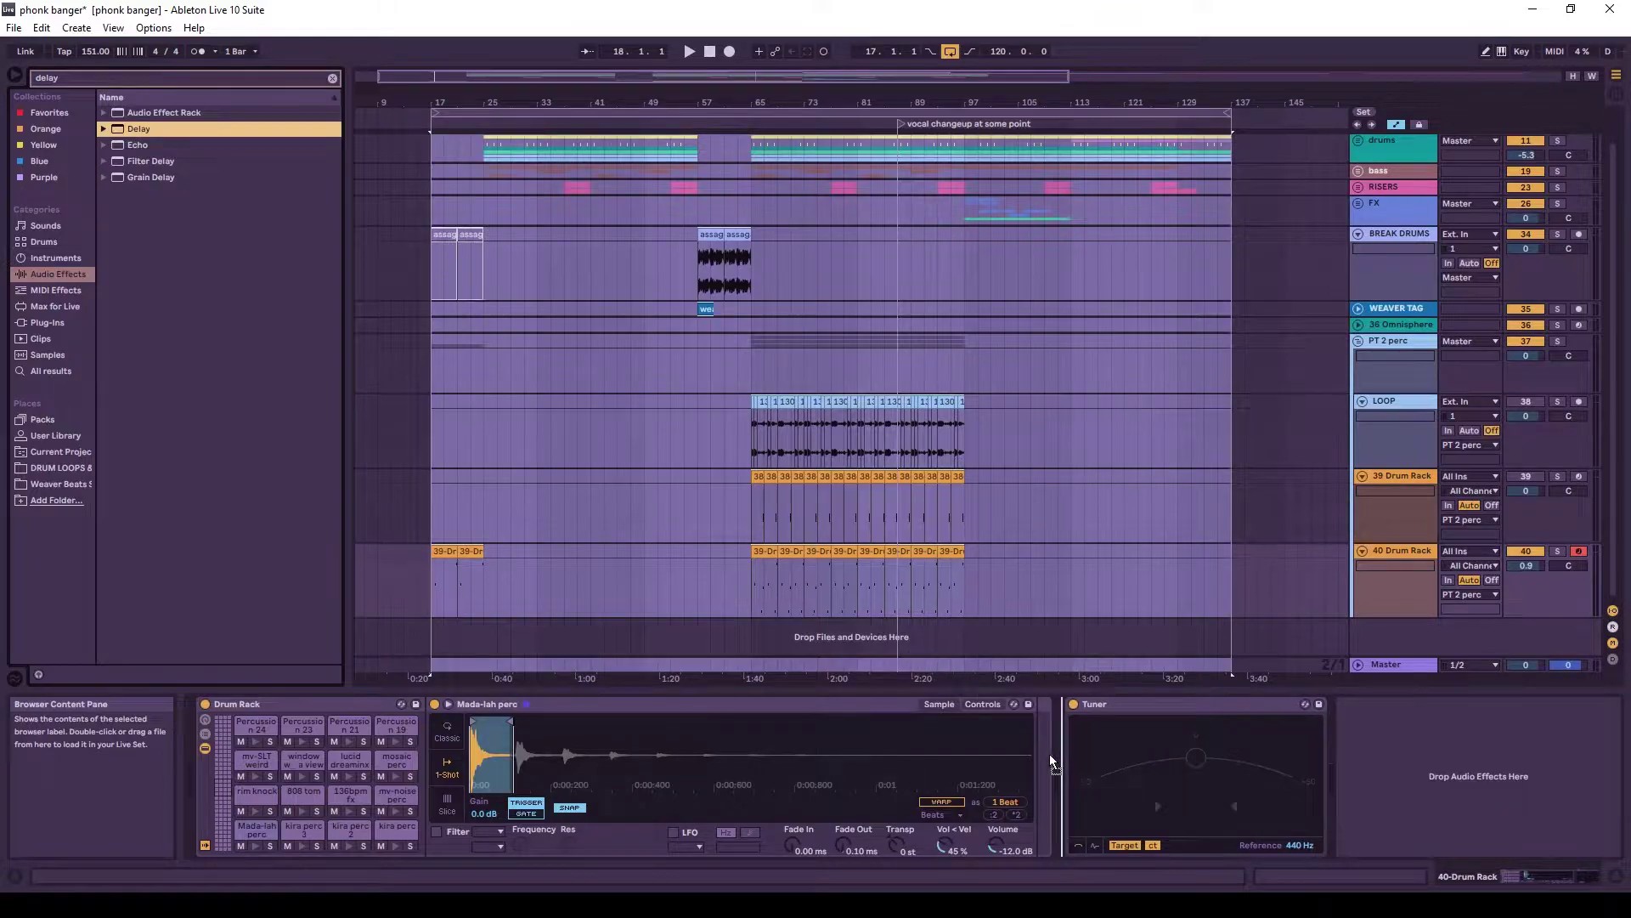
- Add a Delay after the Mada-lah perc Simpler, synced to 1 on both channels, and lower its Dry/Wet
click(1041, 759)
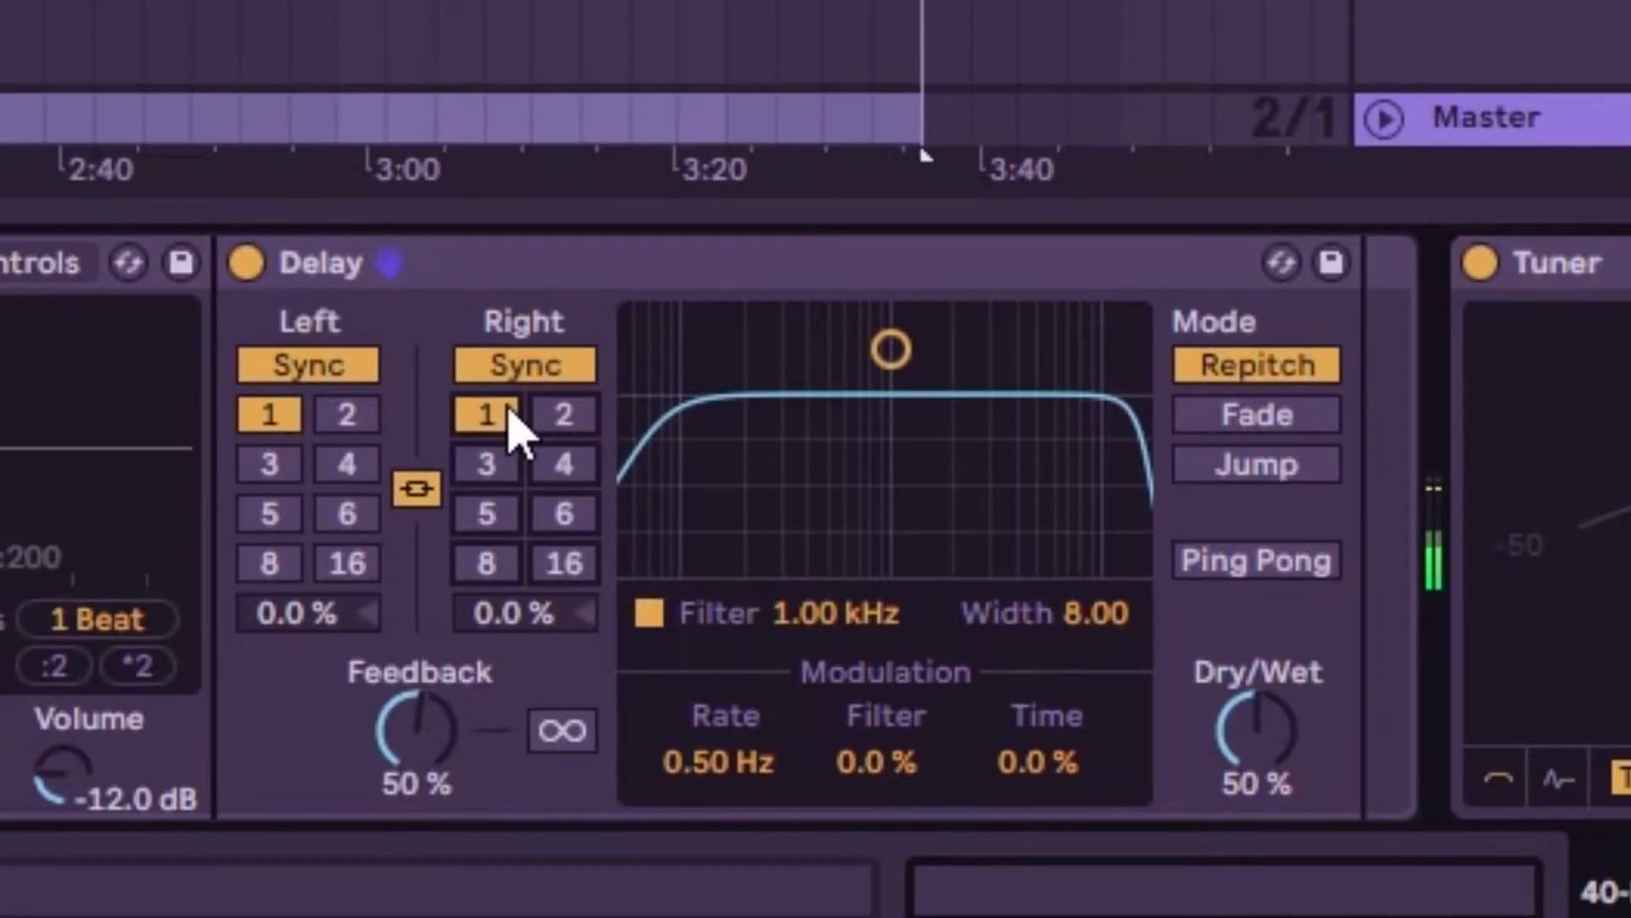
drag(1256, 731, 1256, 741)
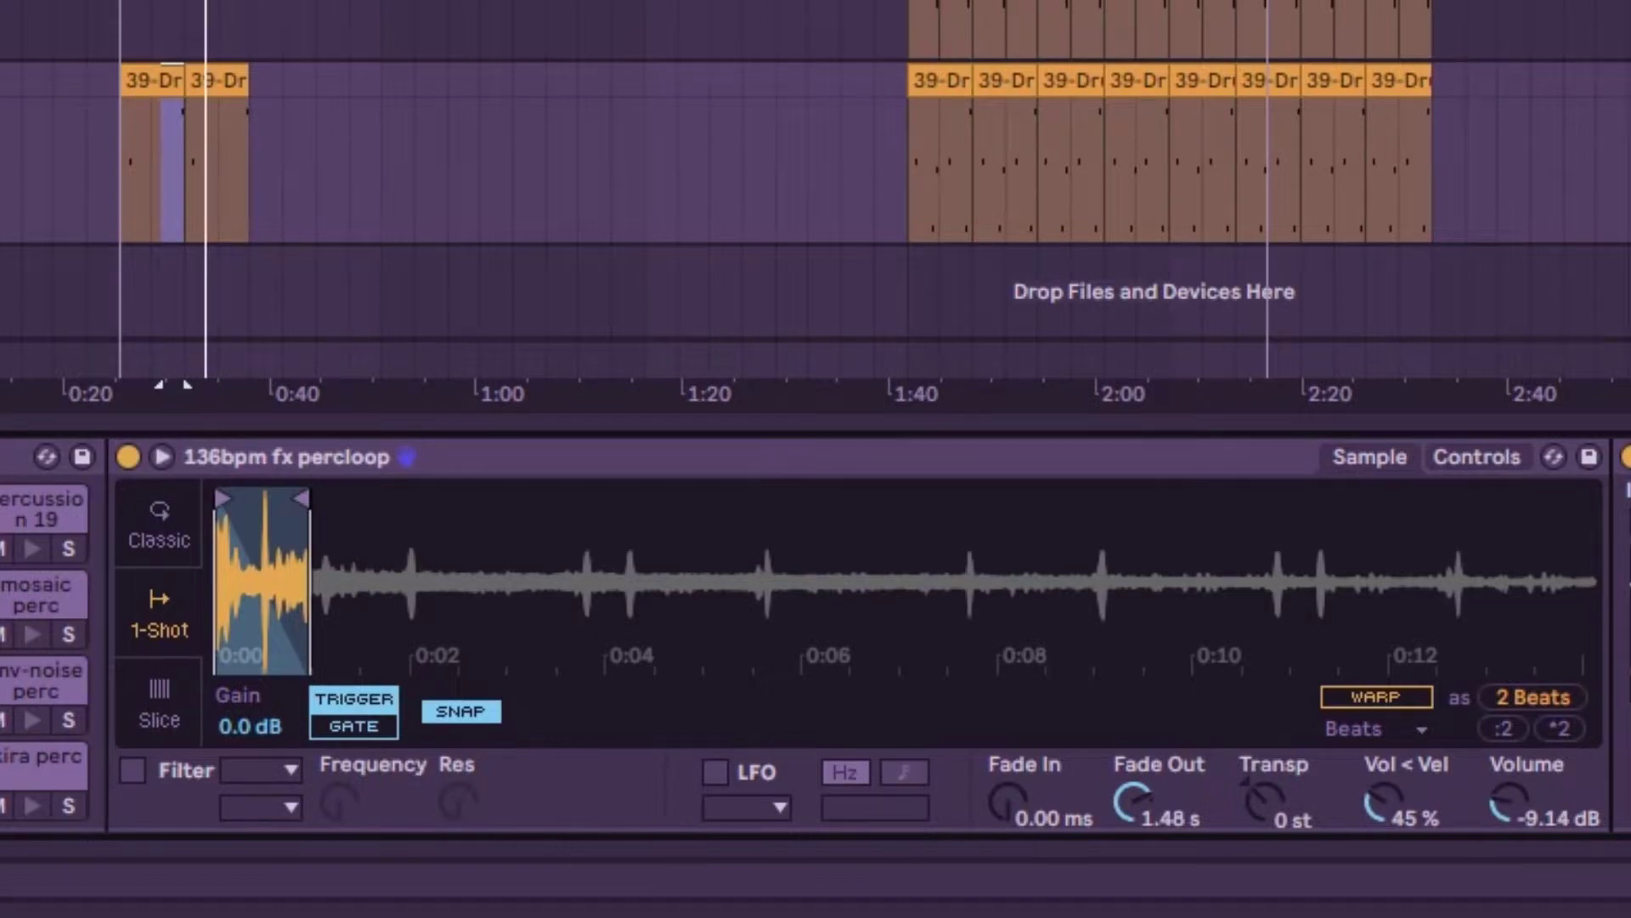
- Try starting the 136bpm fx percloop sample at its second hit, then put the start back at the sample's beginning
drag(259, 512, 369, 548)
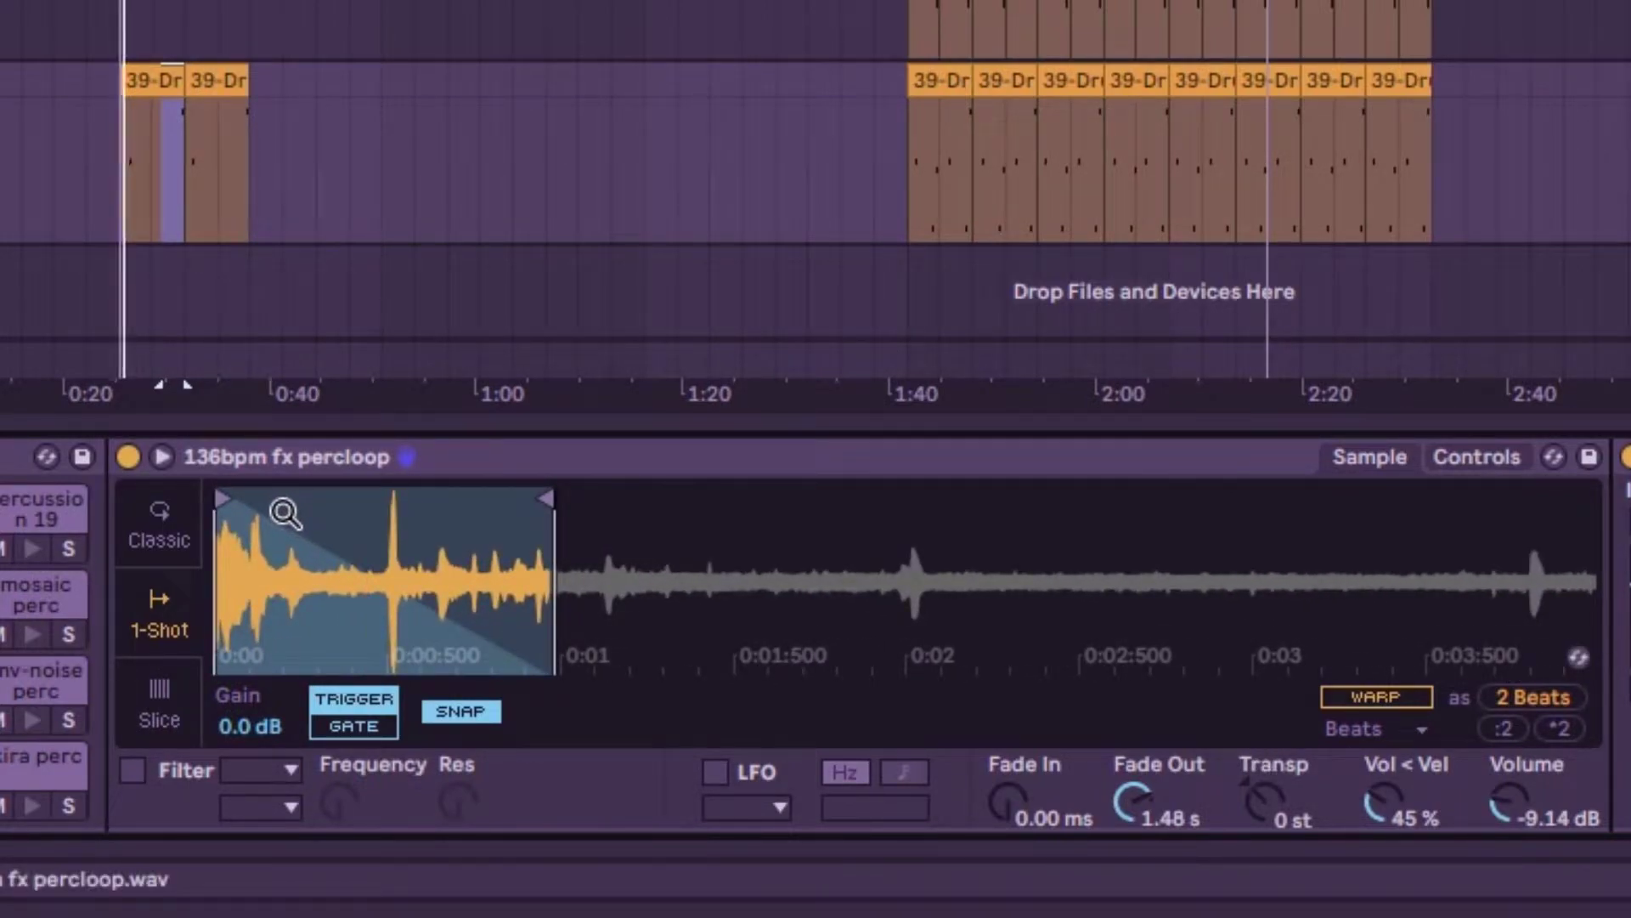
drag(227, 497, 407, 486)
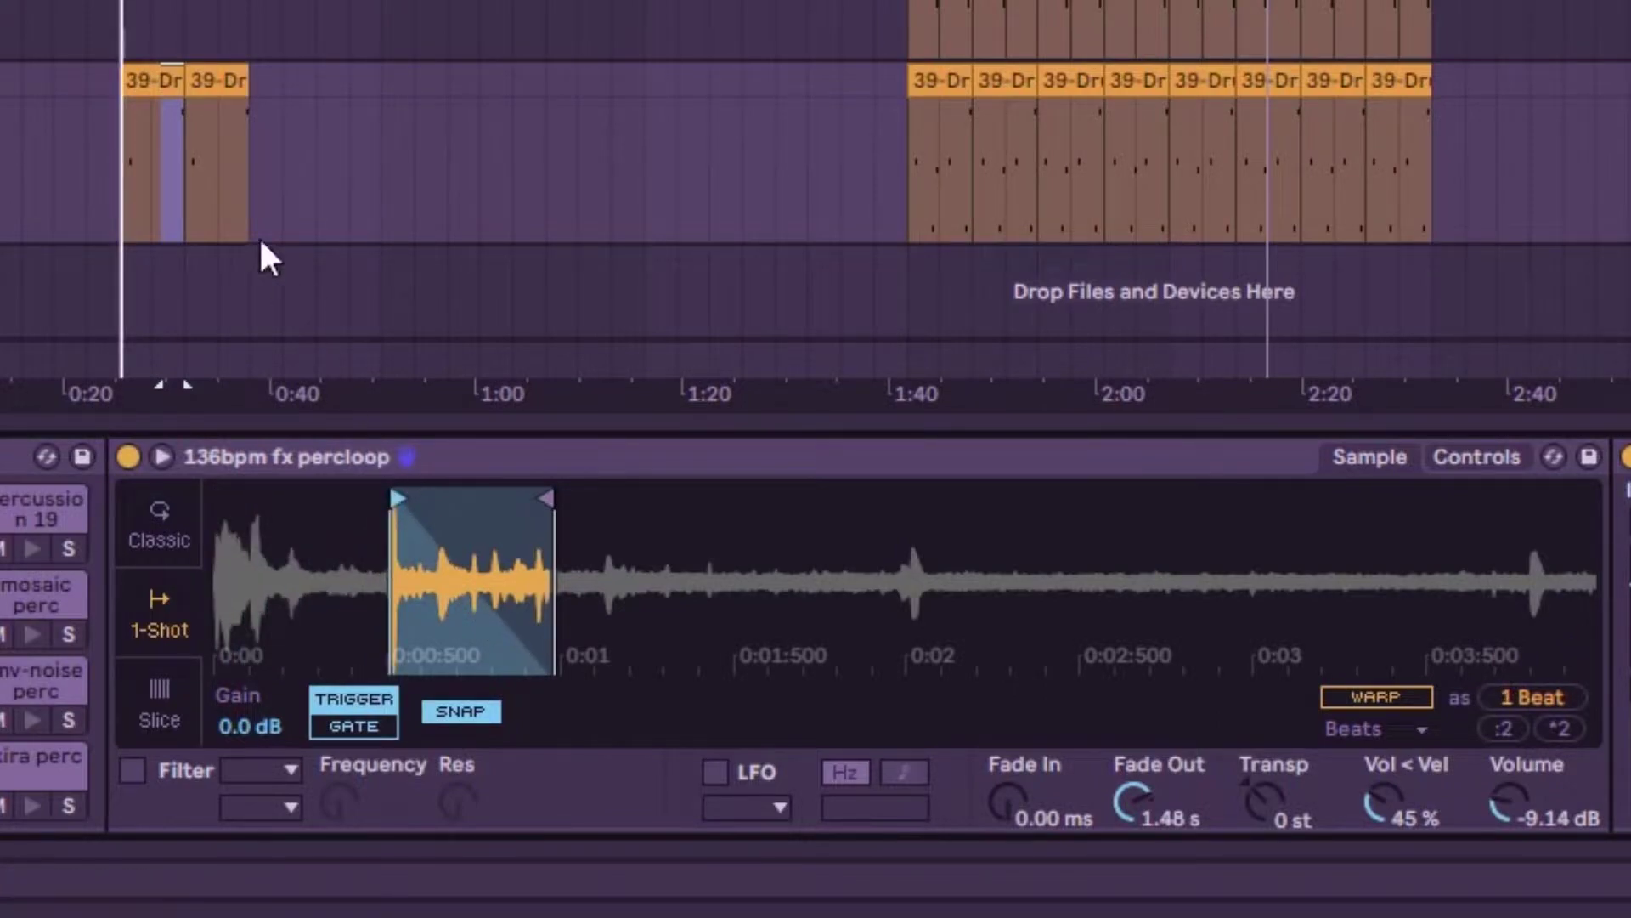
key(space)
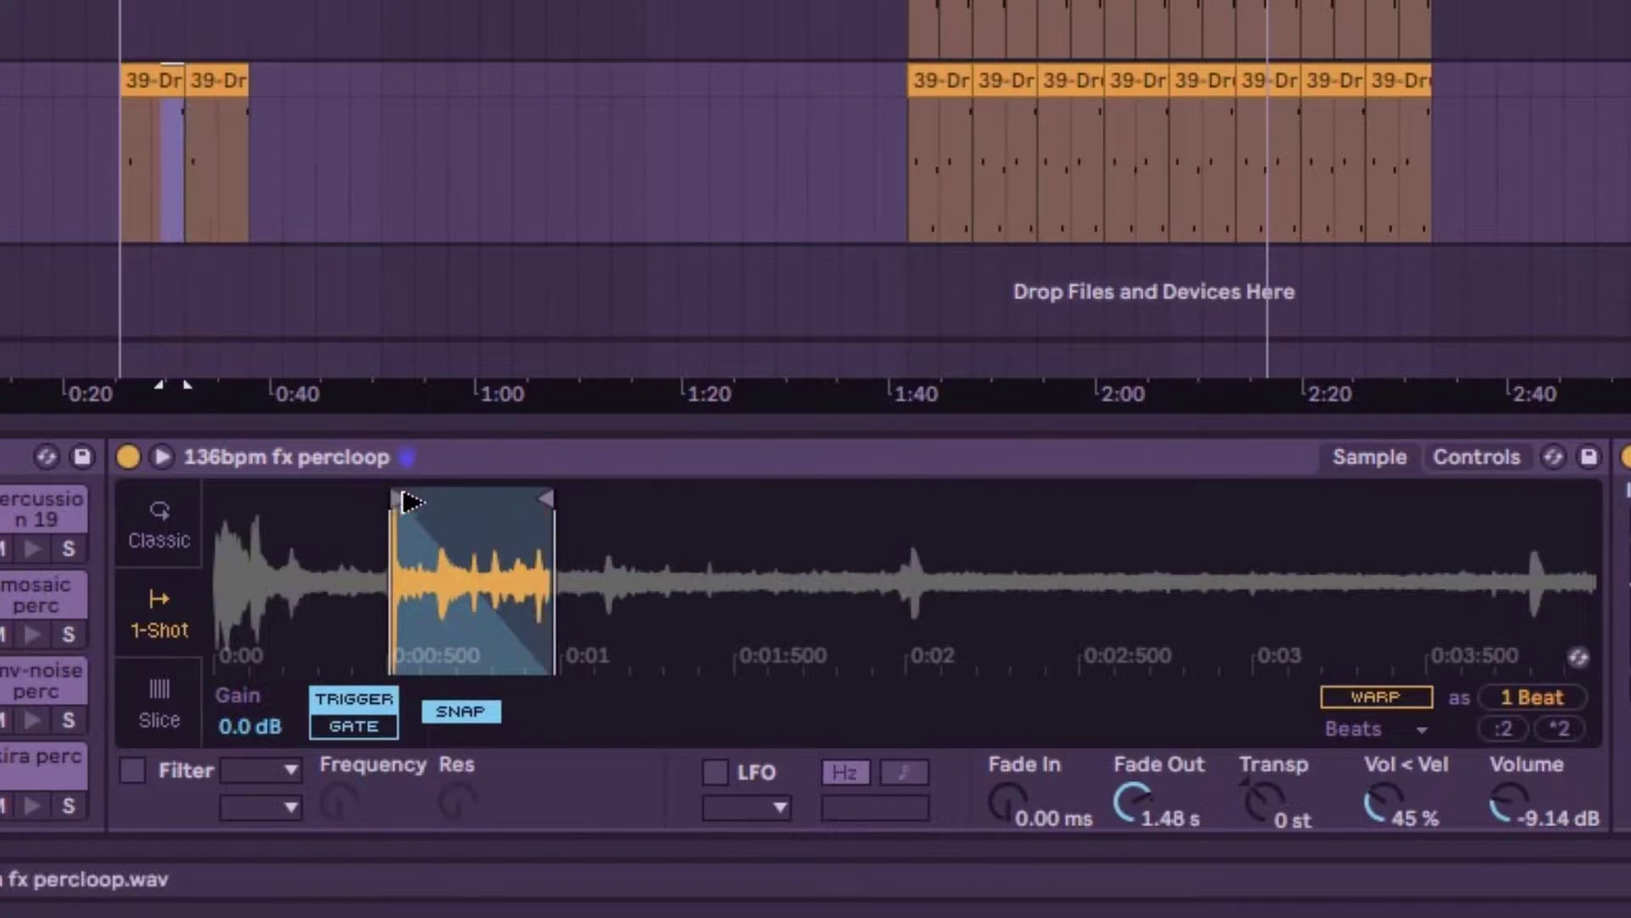
key(space)
drag(408, 502, 136, 520)
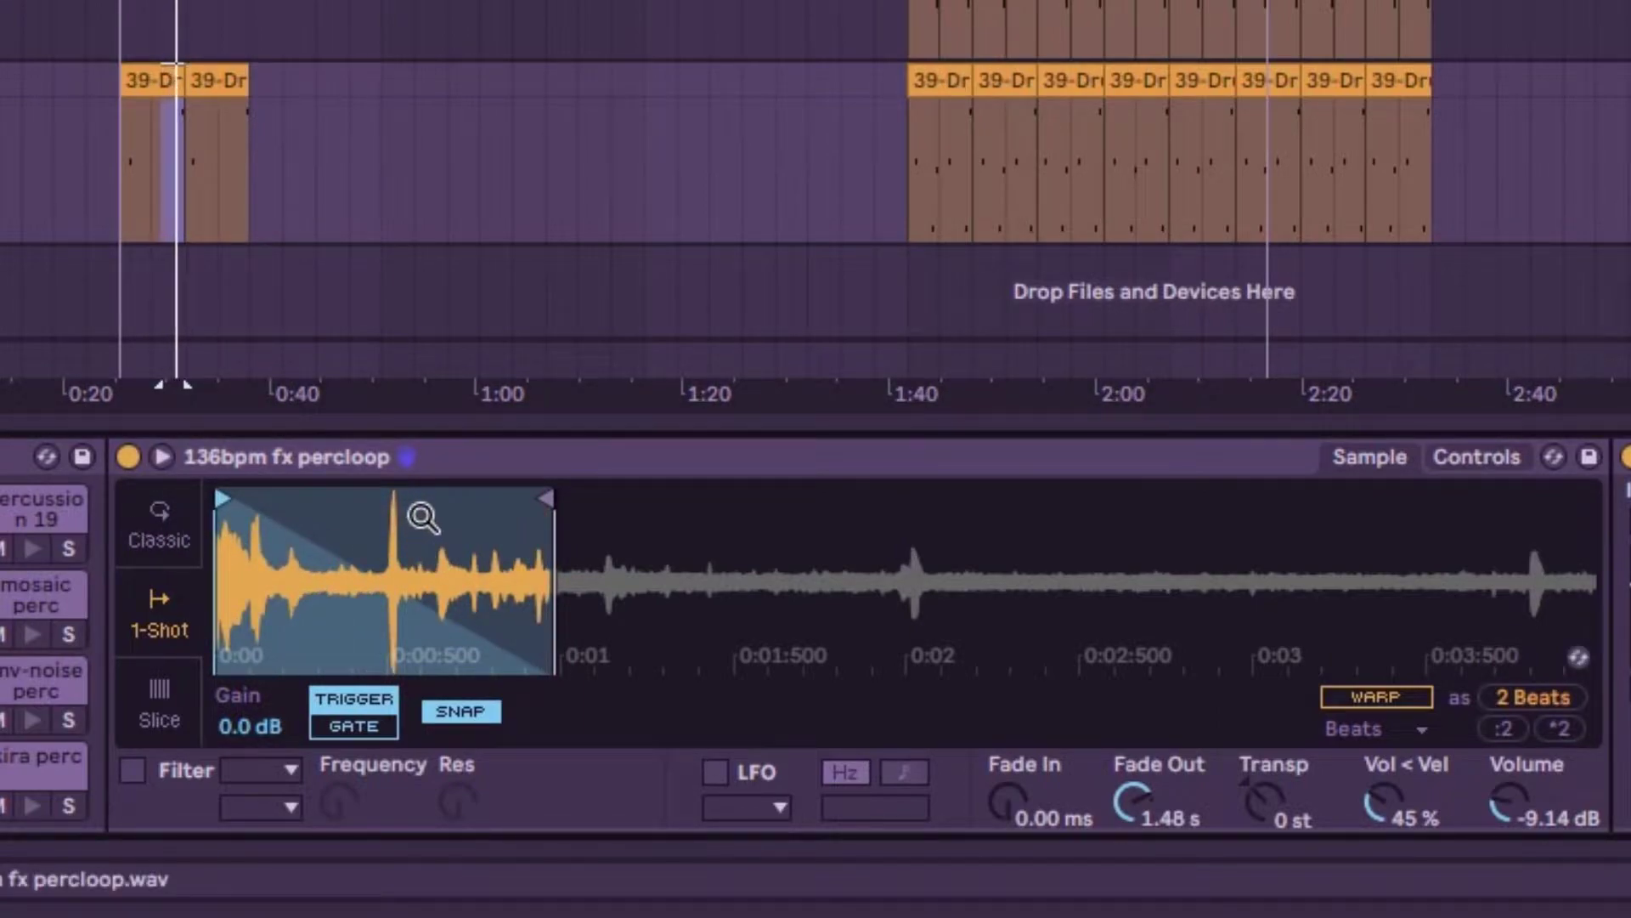
click(153, 81)
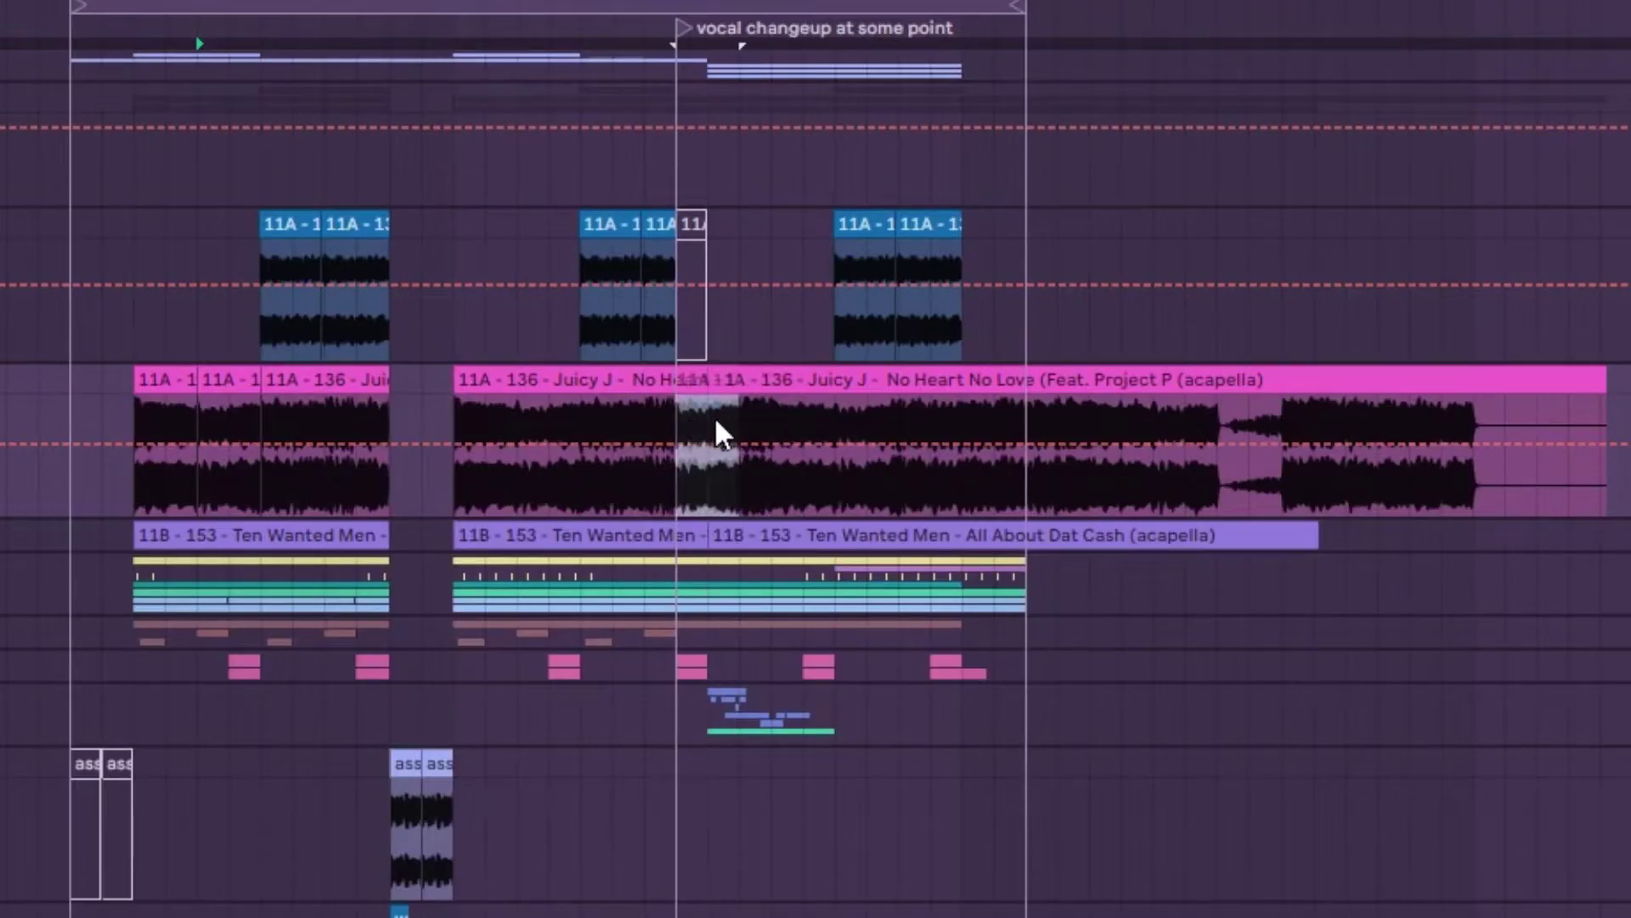
- Move the second No Heart No Love clip to the vocal changeup marker and automate its track's Speaker On only for that section
drag(716, 423, 716, 422)
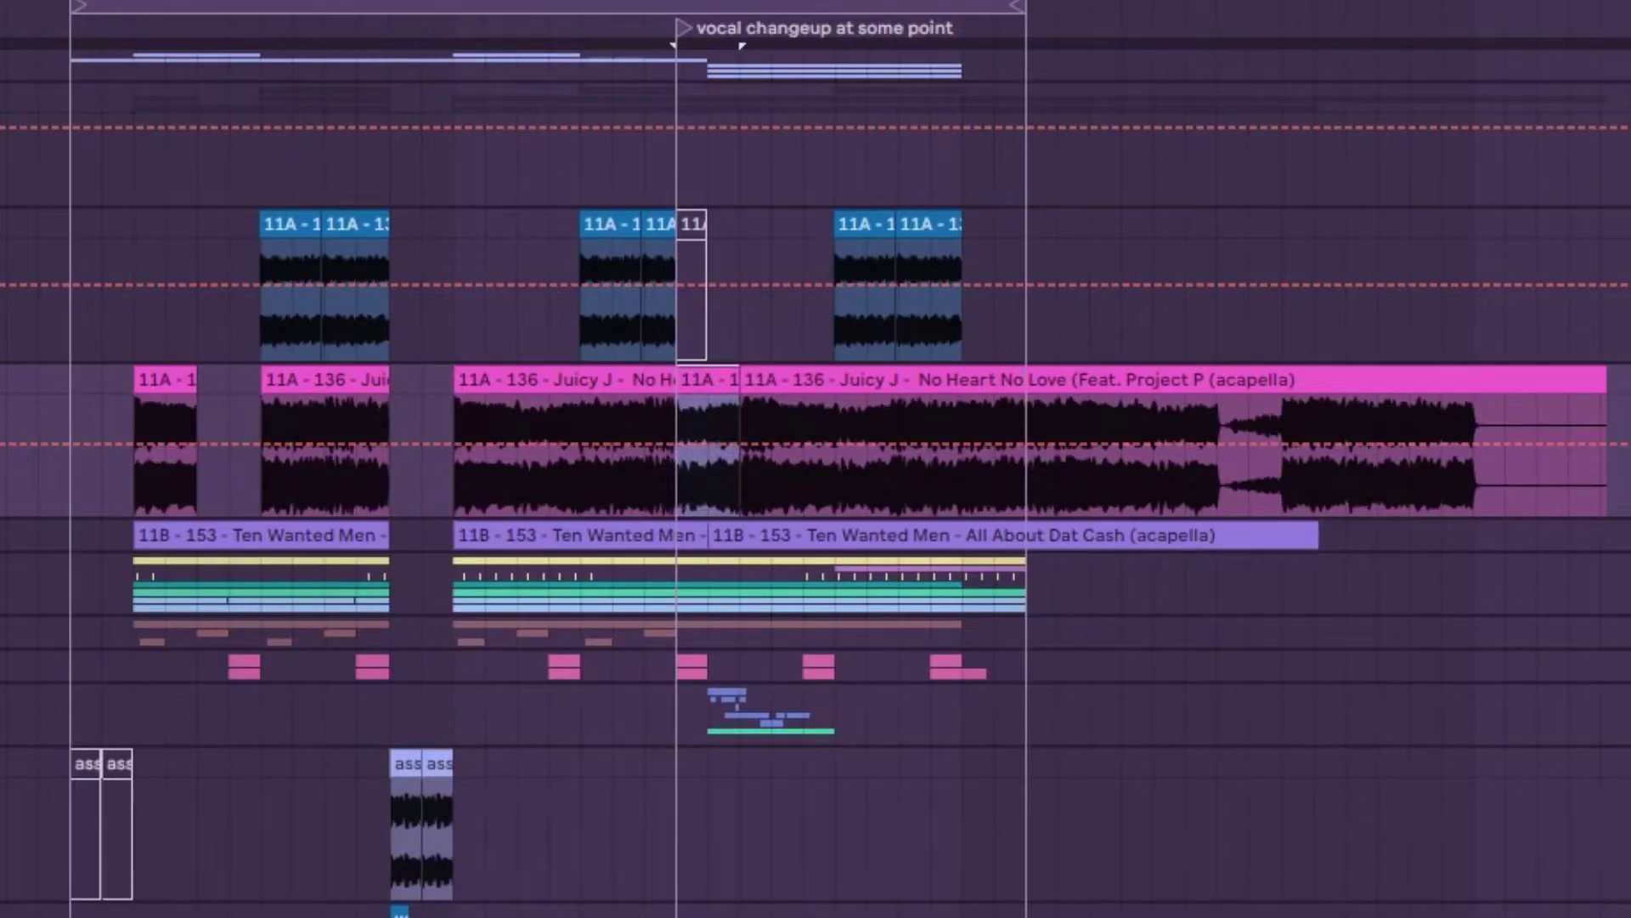
click(1627, 425)
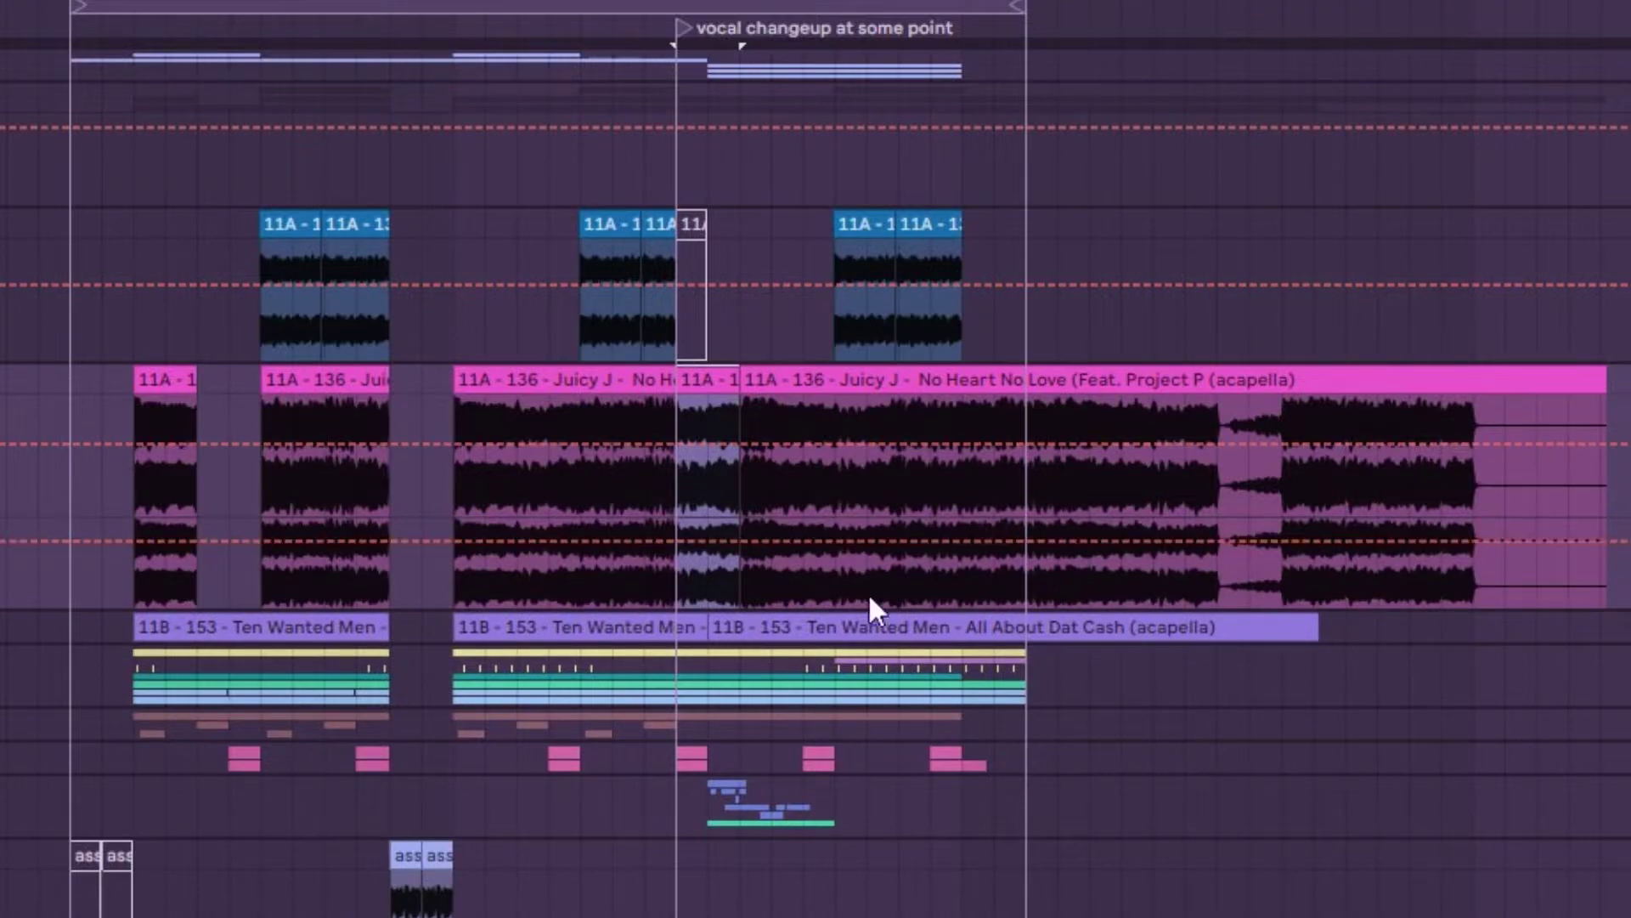
click(680, 542)
click(708, 540)
drag(644, 541, 644, 584)
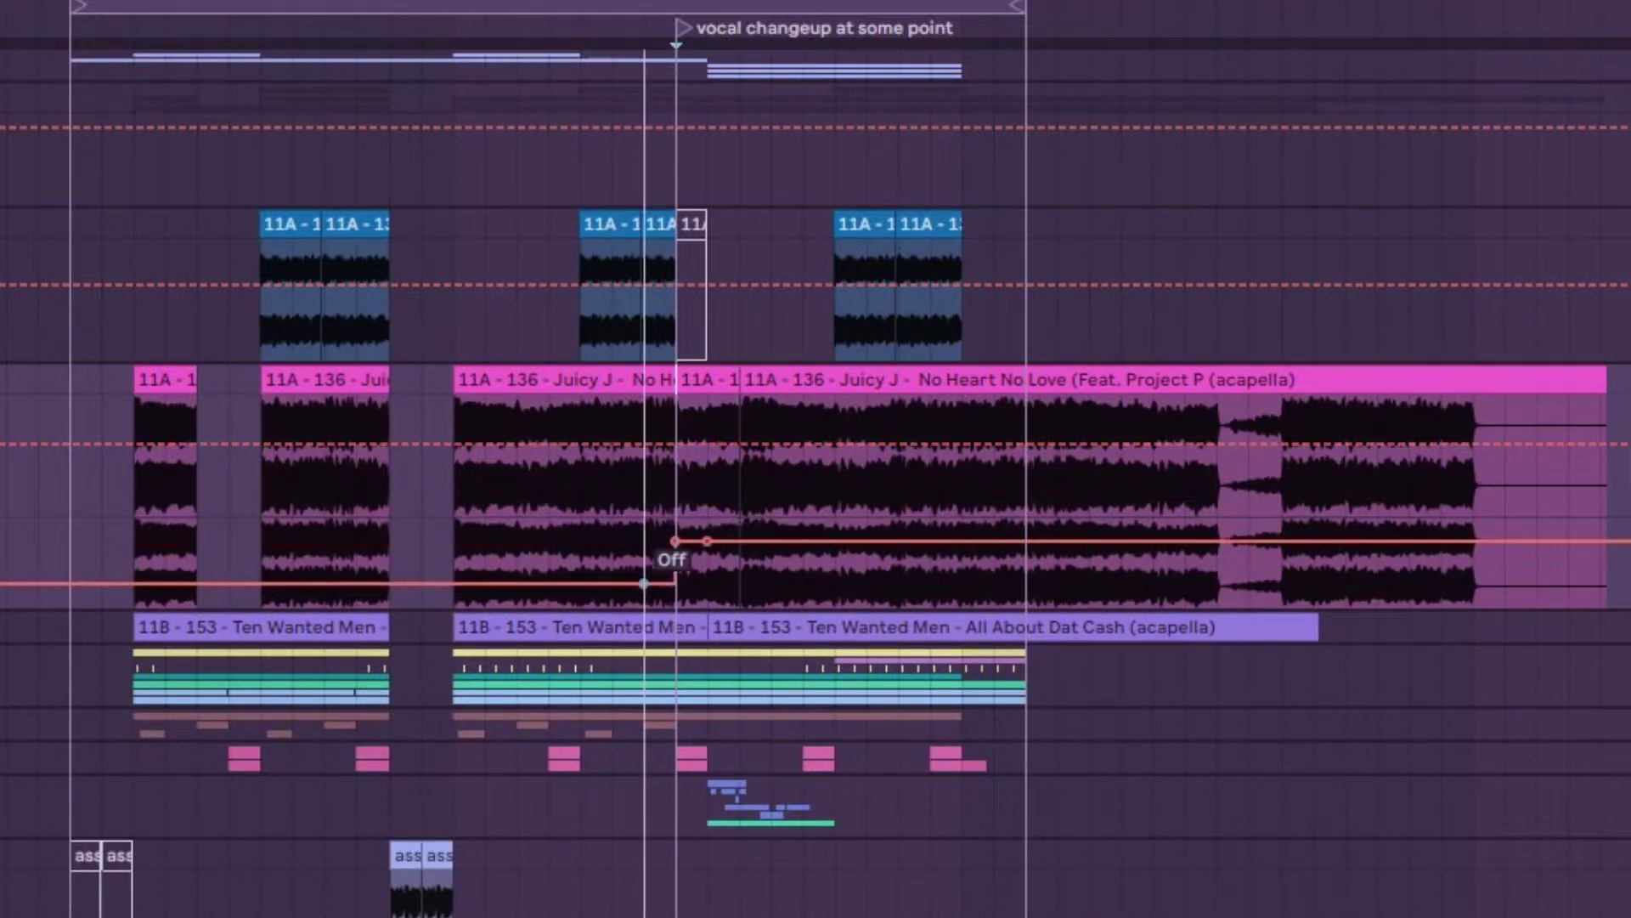
drag(708, 541, 708, 584)
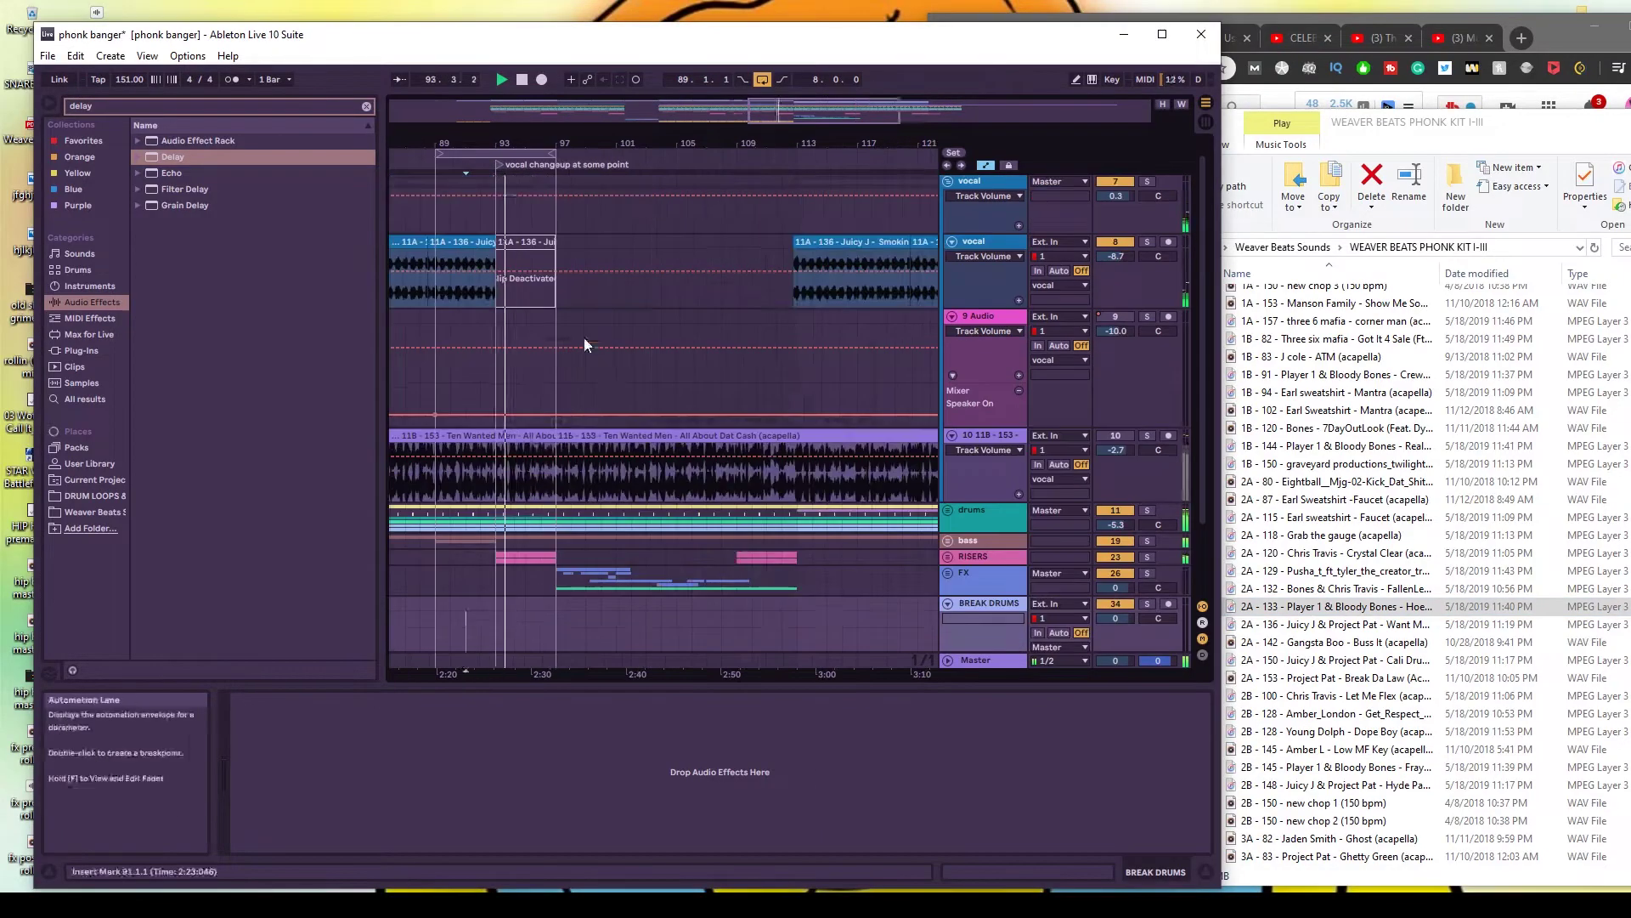
- Try the 10B - 145 Player 1 & Bloody Bones acapella on track 9 at the vocal changeup marker, then delete it
click(619, 340)
scroll(1369, 513, down, 10)
click(1369, 445)
scroll(1347, 776, down, 15)
drag(1339, 714, 521, 317)
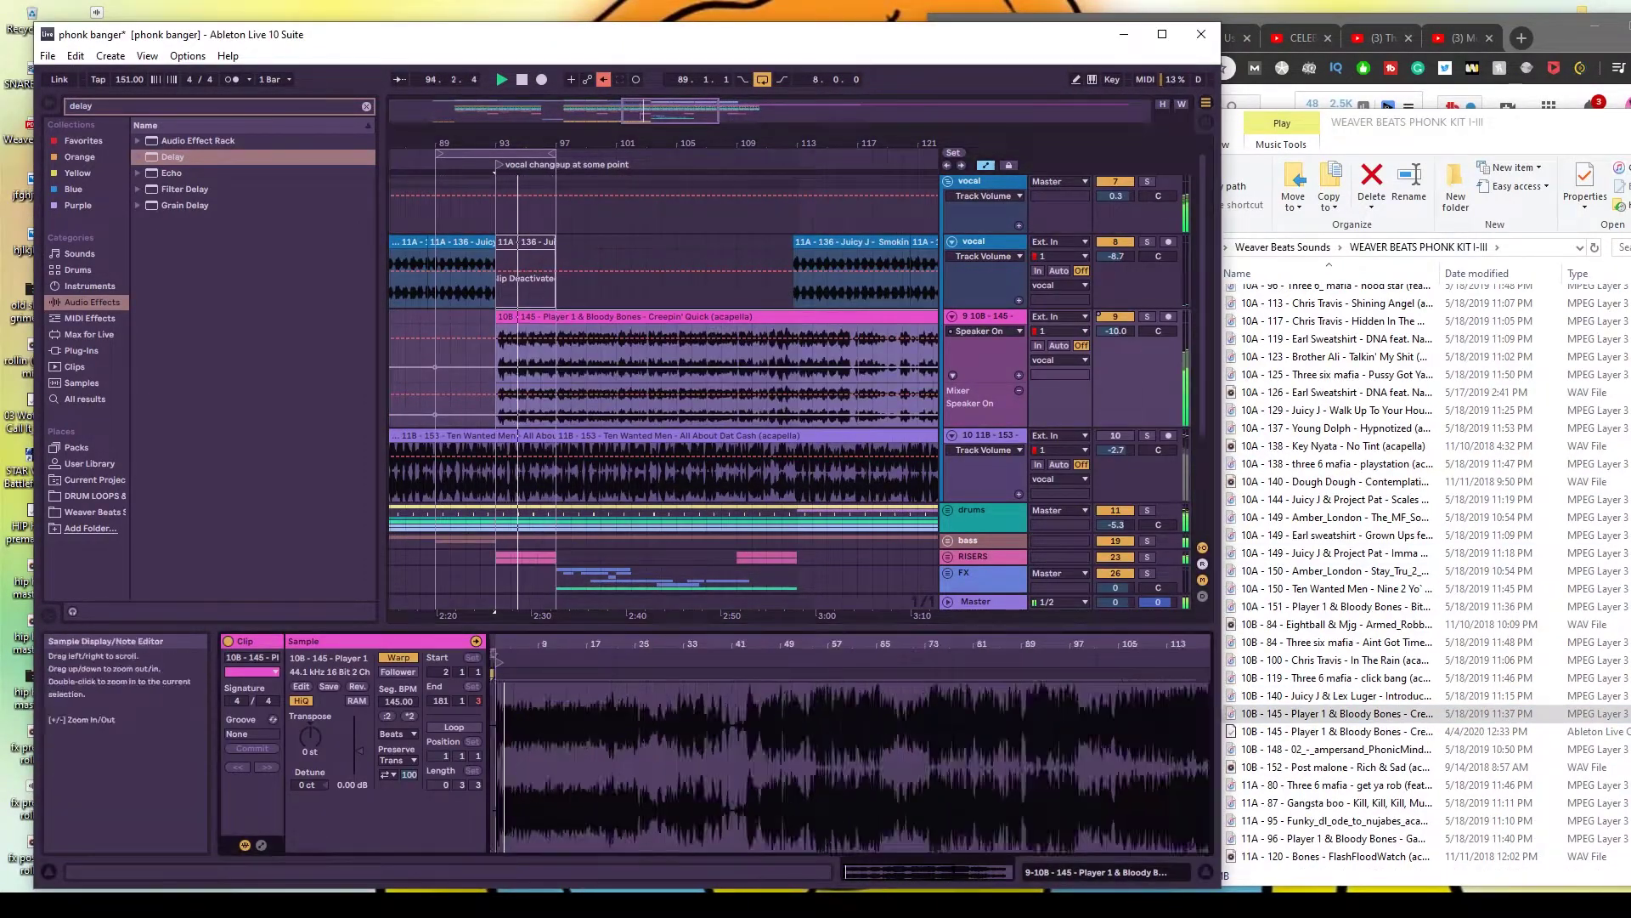
key(Delete)
- Try the 11A - 136 Tommy Wright straight from the hood acapella on track 9 and shift it against the changeup section
scroll(1341, 660, down, 6)
click(1341, 660)
drag(1341, 660, 438, 340)
drag(630, 143, 630, 93)
drag(747, 143, 746, 183)
drag(746, 317, 548, 317)
click(1148, 316)
key(space)
drag(694, 143, 693, 191)
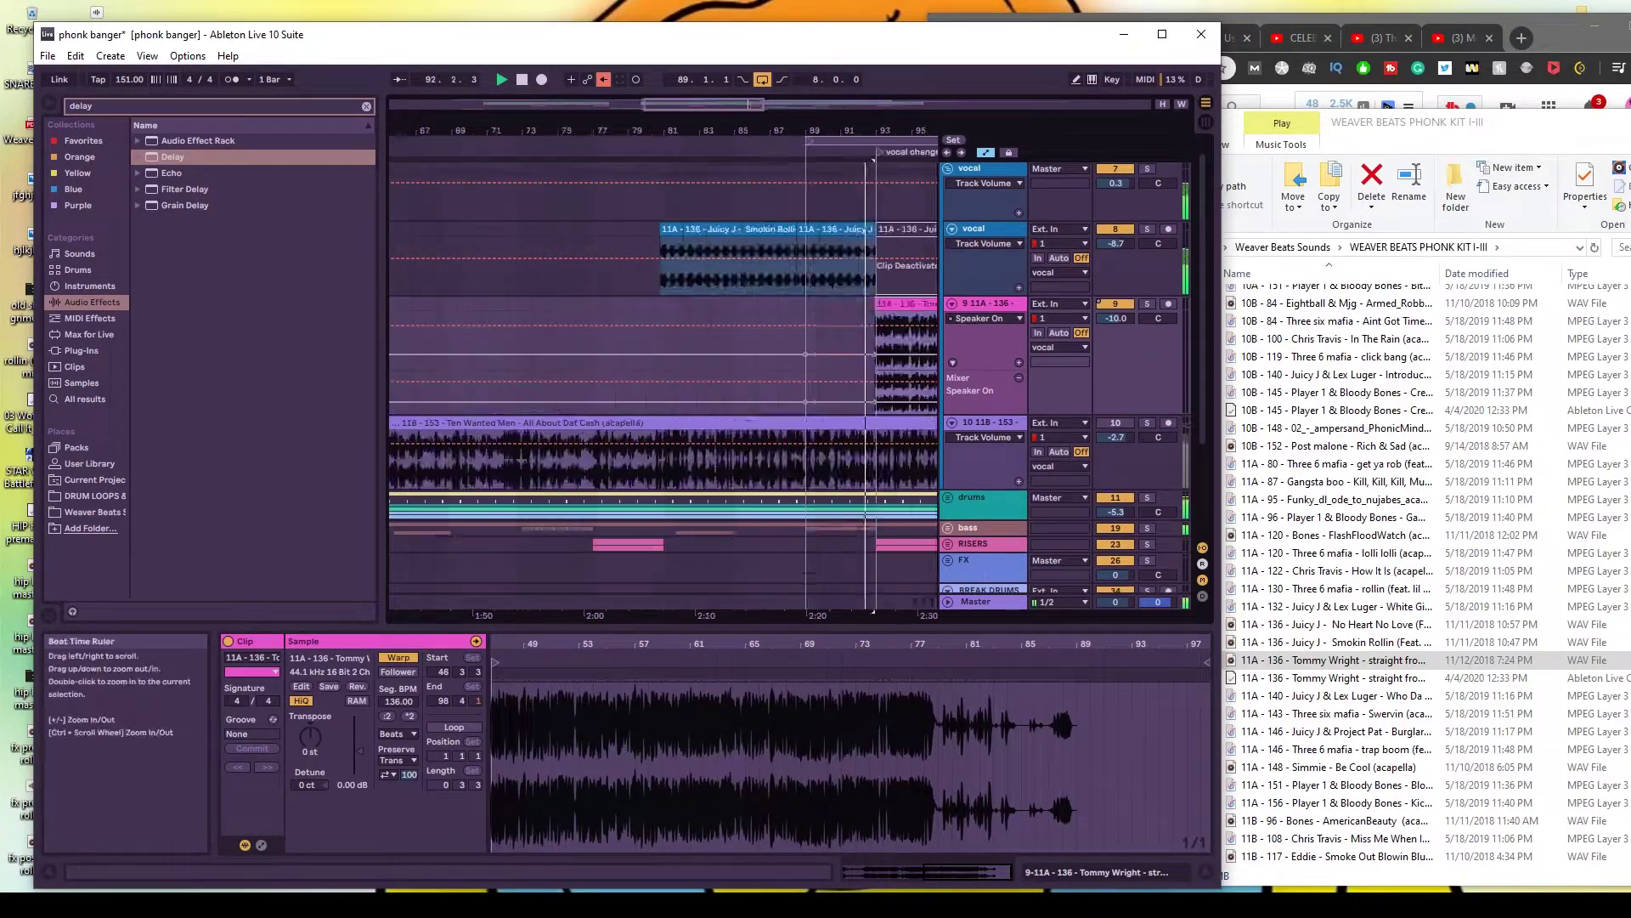
- Audition other positions of the Tommy Wright acapella around the changeup section, then delete its remaining clip
drag(632, 136, 632, 85)
drag(718, 304, 626, 304)
click(626, 304)
key(space)
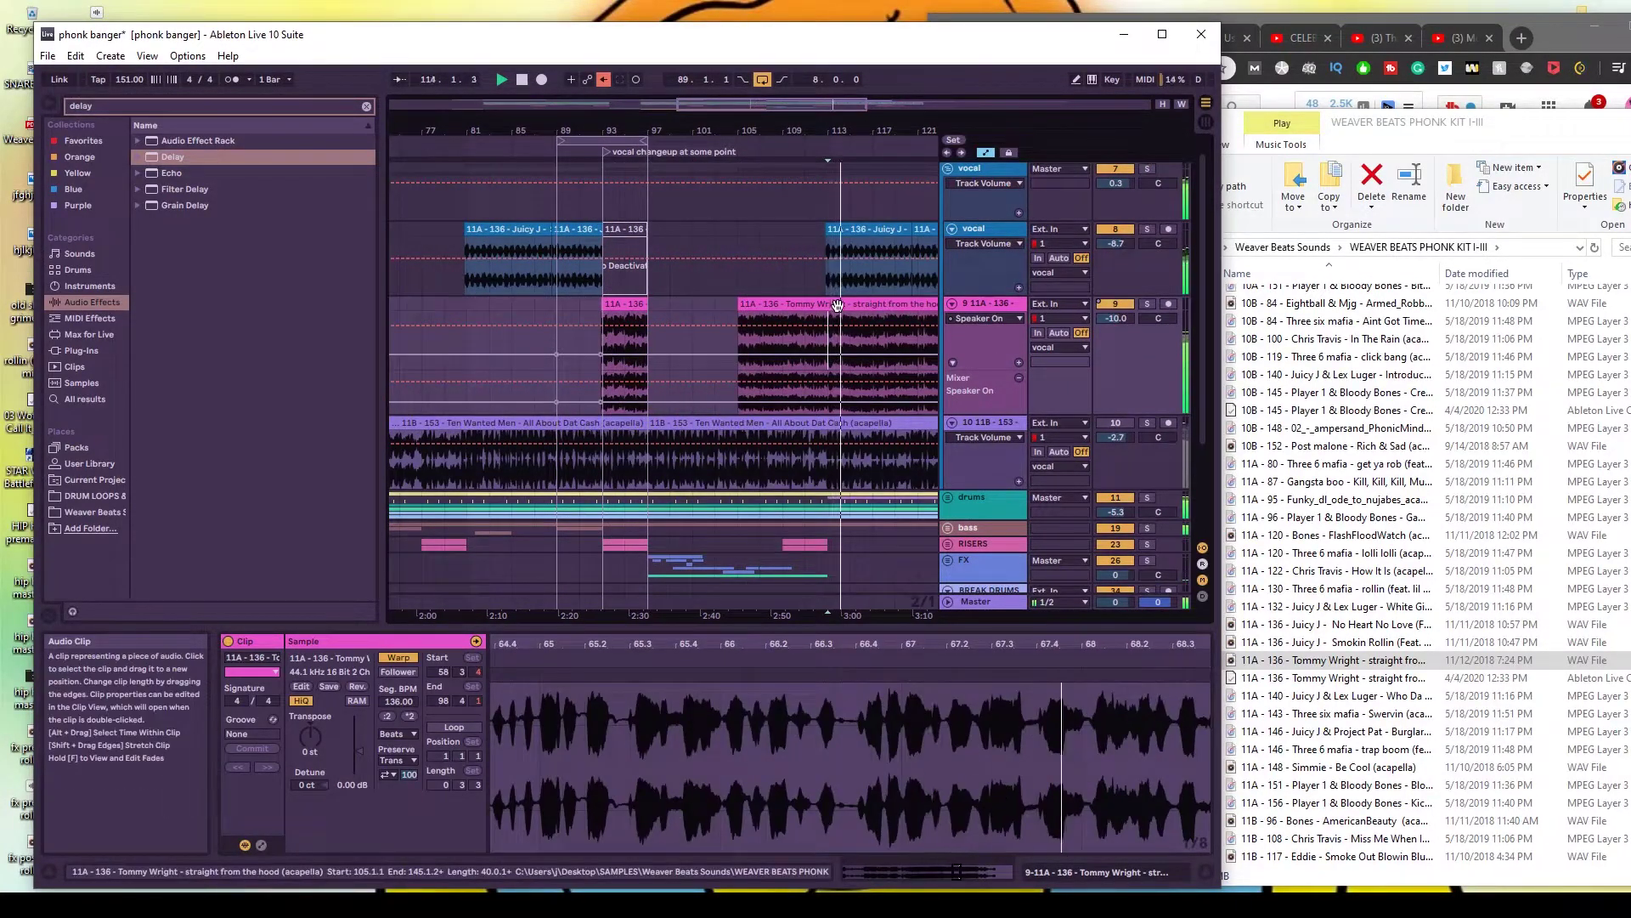
drag(740, 304, 872, 304)
key(alt+Tab)
drag(558, 132, 558, 183)
click(762, 340)
key(space)
click(849, 304)
key(Delete)
- Delete the 11B - 153 Ten Wanted Men track and place the 11A - 148 Simmie Be Cool acapella at the vocal changeup marker on track 9
drag(764, 131, 765, 85)
key(alt+Tab)
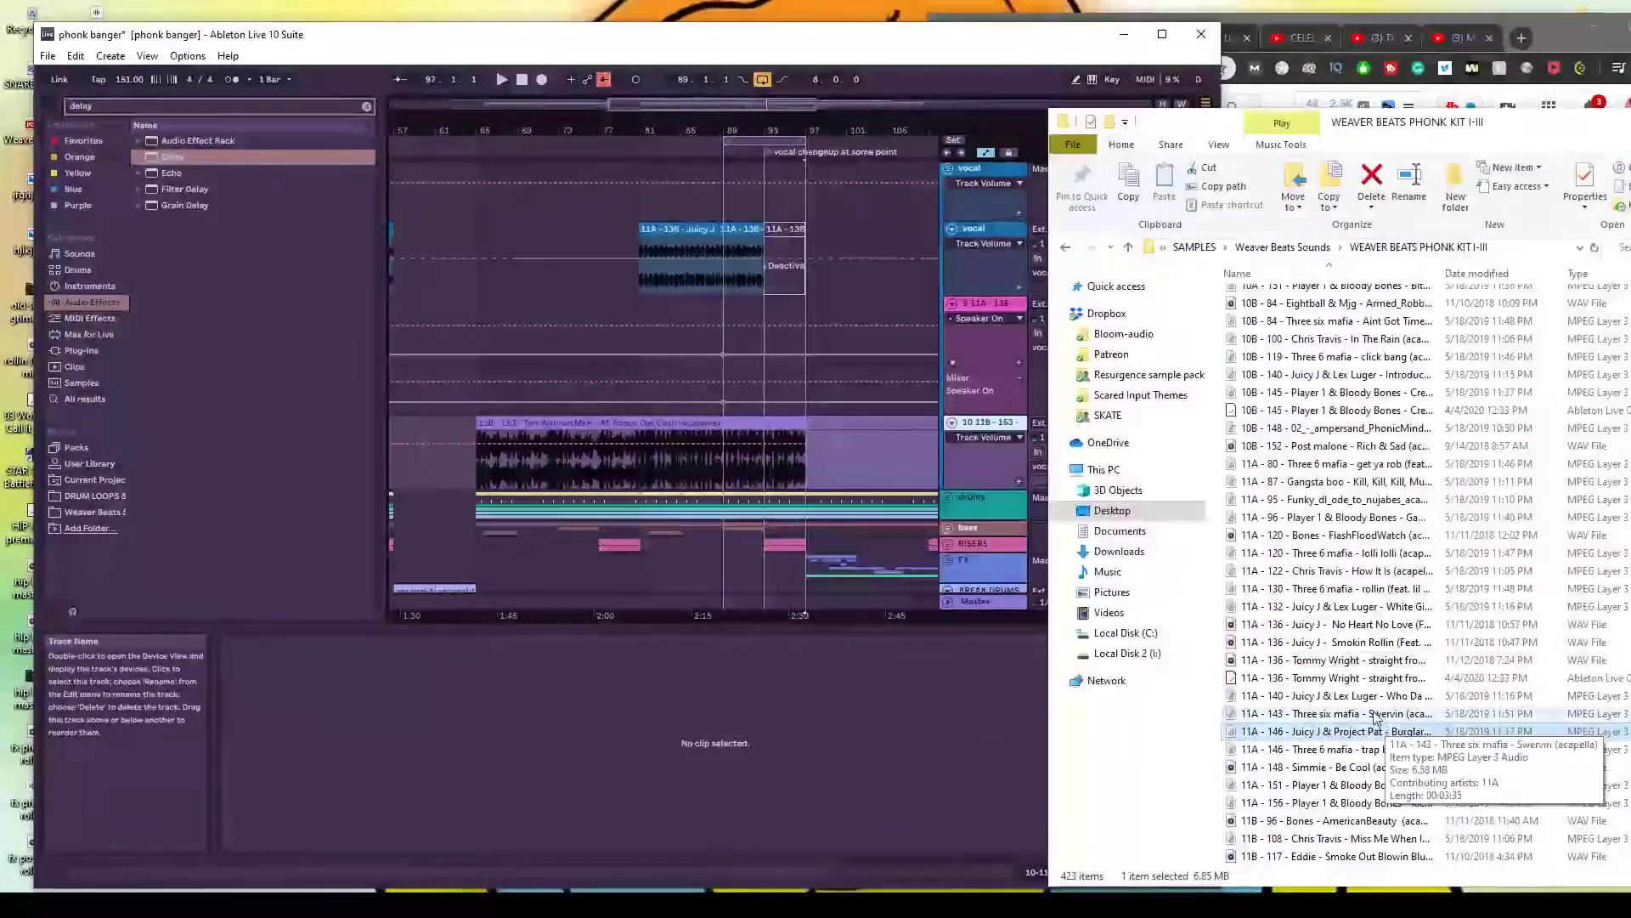
click(989, 422)
key(Delete)
drag(1330, 767, 765, 339)
drag(501, 662, 747, 672)
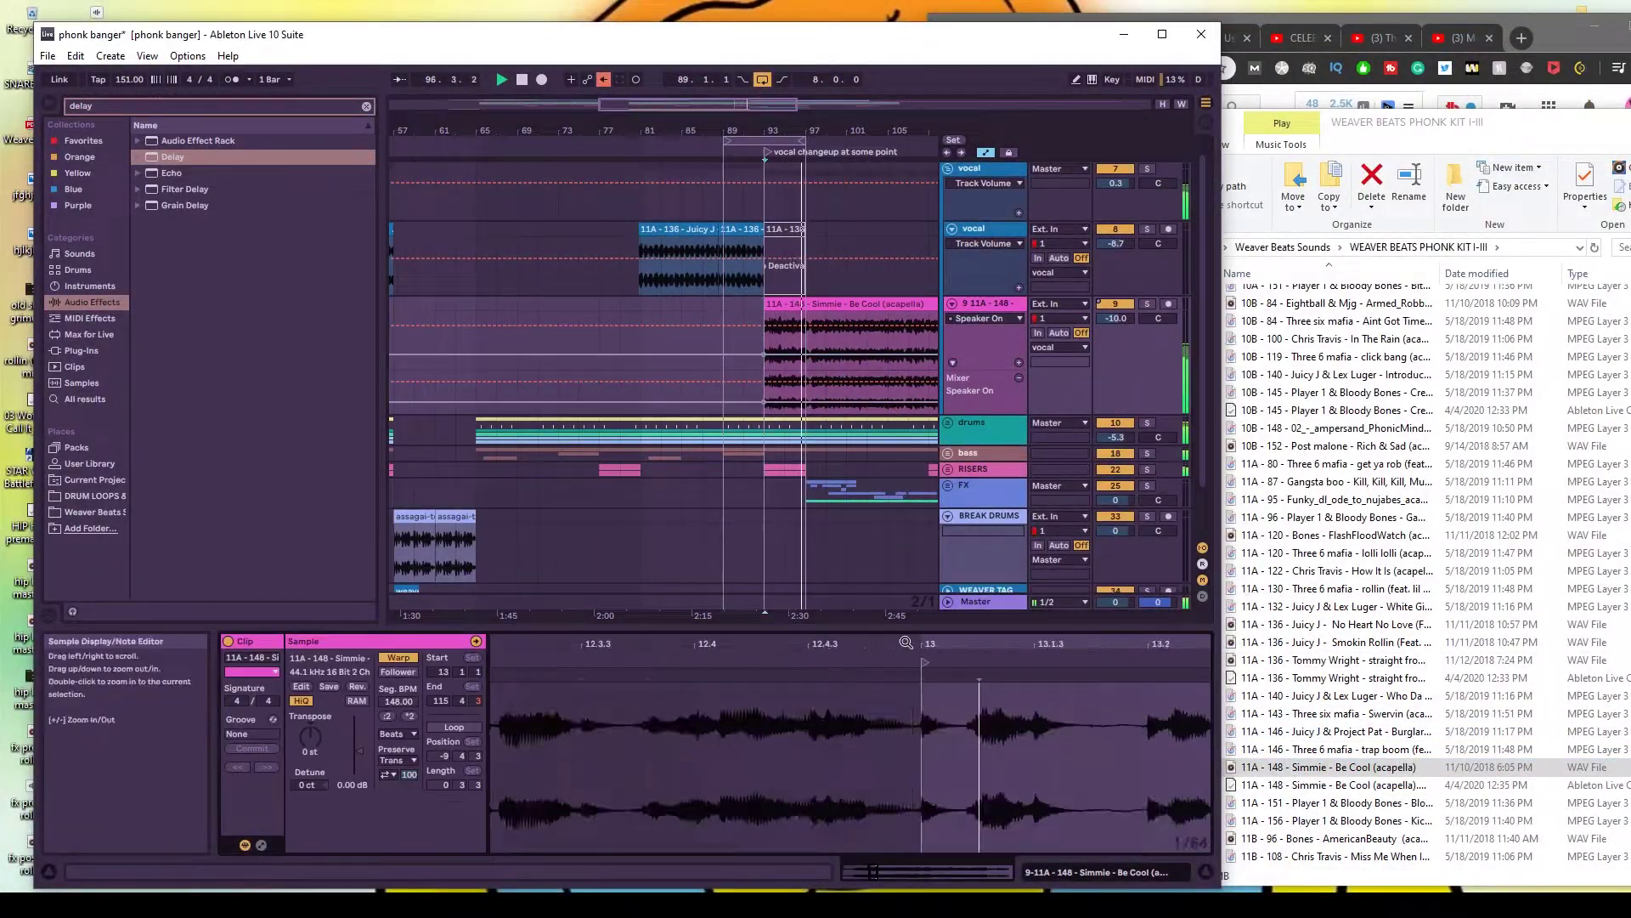
- Split the Be Cool clip at bar 97 and move its first piece eight bars earlier
click(805, 340)
key(ctrl+e)
click(790, 303)
drag(791, 303, 707, 304)
- Extend the loop back to bar 81 and deactivate the Smokin Rollin vocal clip section at bars 85 to 89
drag(723, 141, 640, 141)
drag(702, 229, 774, 230)
key(0)
- Put the changeup vocal track 9 into its own group
drag(737, 131, 737, 85)
click(990, 303)
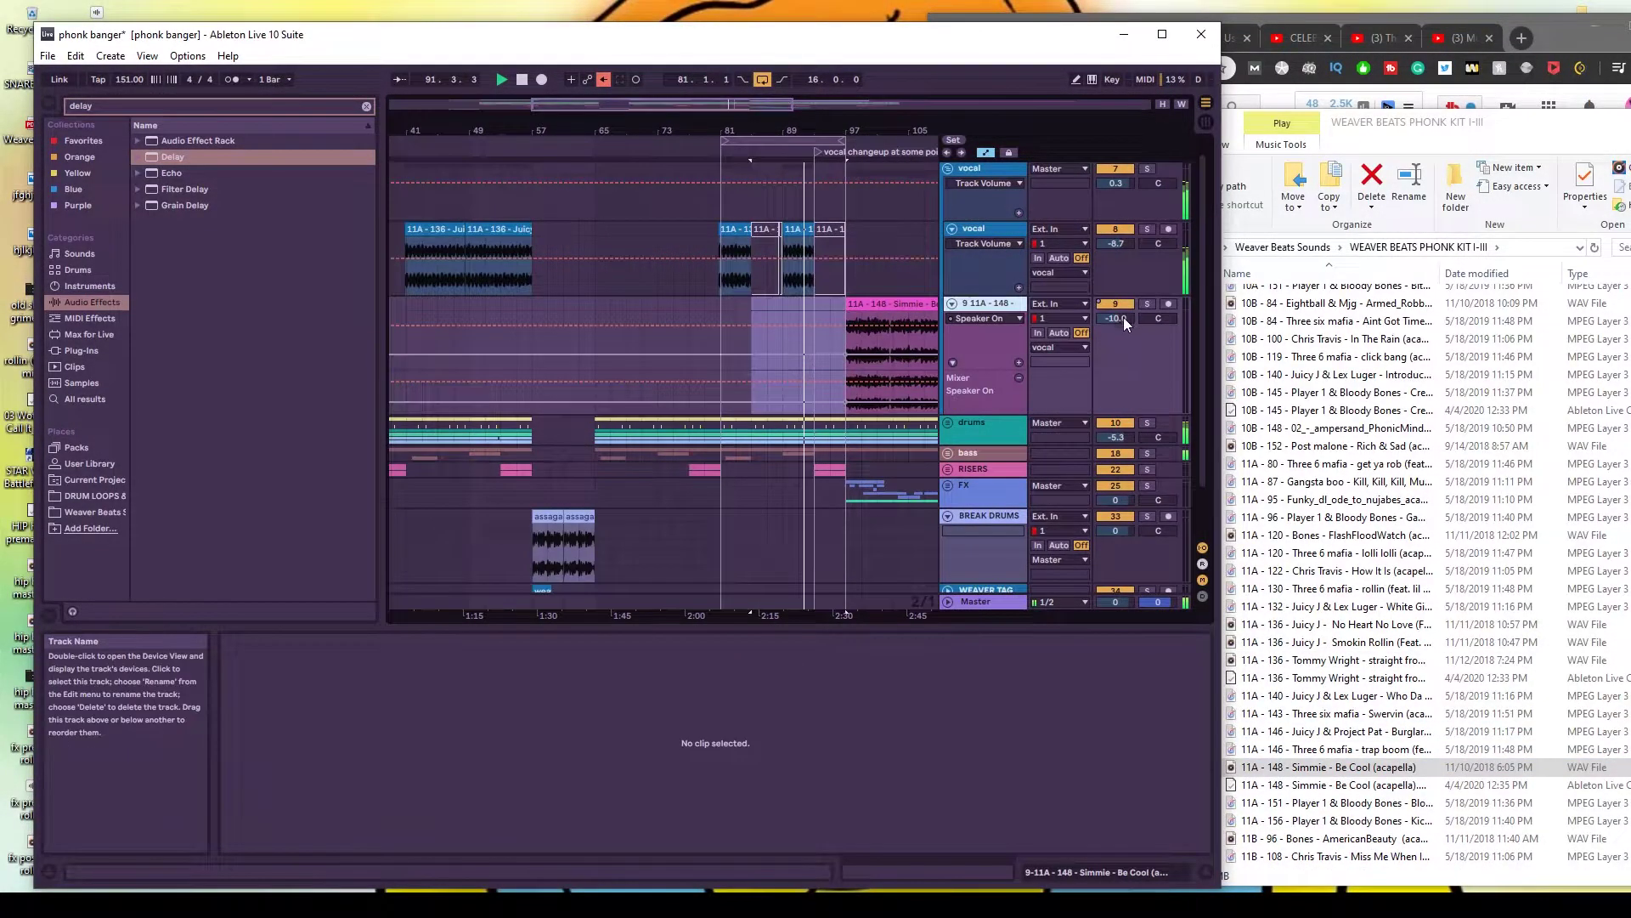
key(ctrl+g)
- Try the 12A - 102 Ten Wanted Men Down From Day 1 acapella at bar 81 on the grouped track, then delete it
click(775, 379)
key(alt+Tab)
scroll(1334, 679, down, 7)
drag(1334, 750, 599, 425)
drag(491, 638, 491, 680)
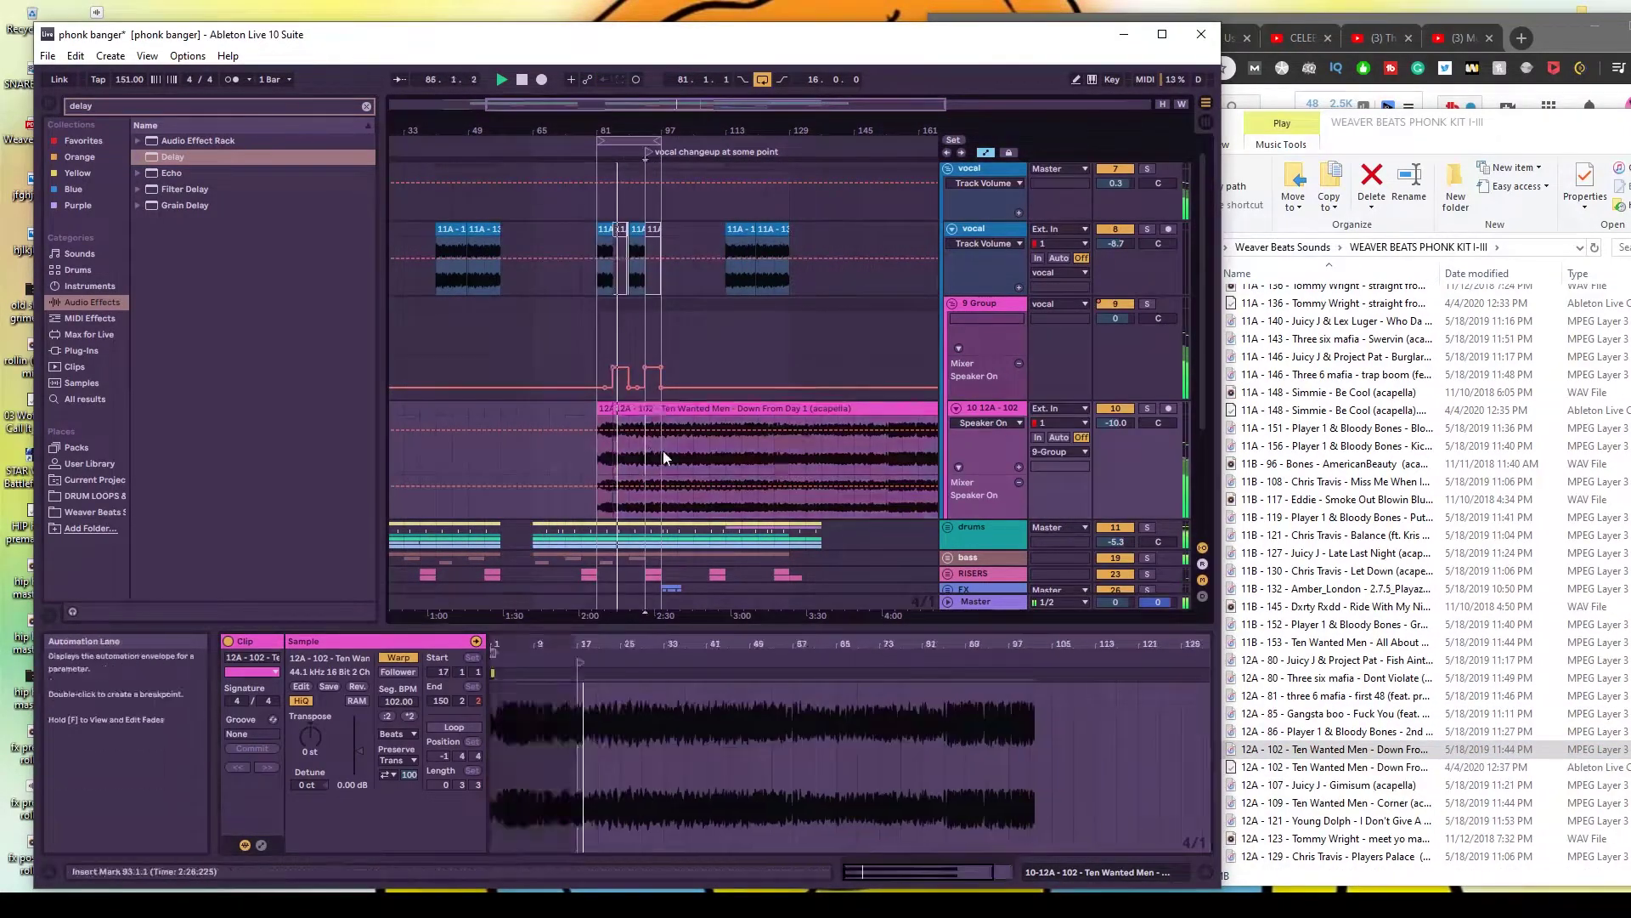
drag(649, 132, 649, 183)
key(Delete)
- Try the 12A - 85 Gangsta boo acapella at bar 81 on the grouped track and split it at bar 85
click(1359, 767)
drag(1336, 714, 520, 459)
drag(501, 644, 501, 722)
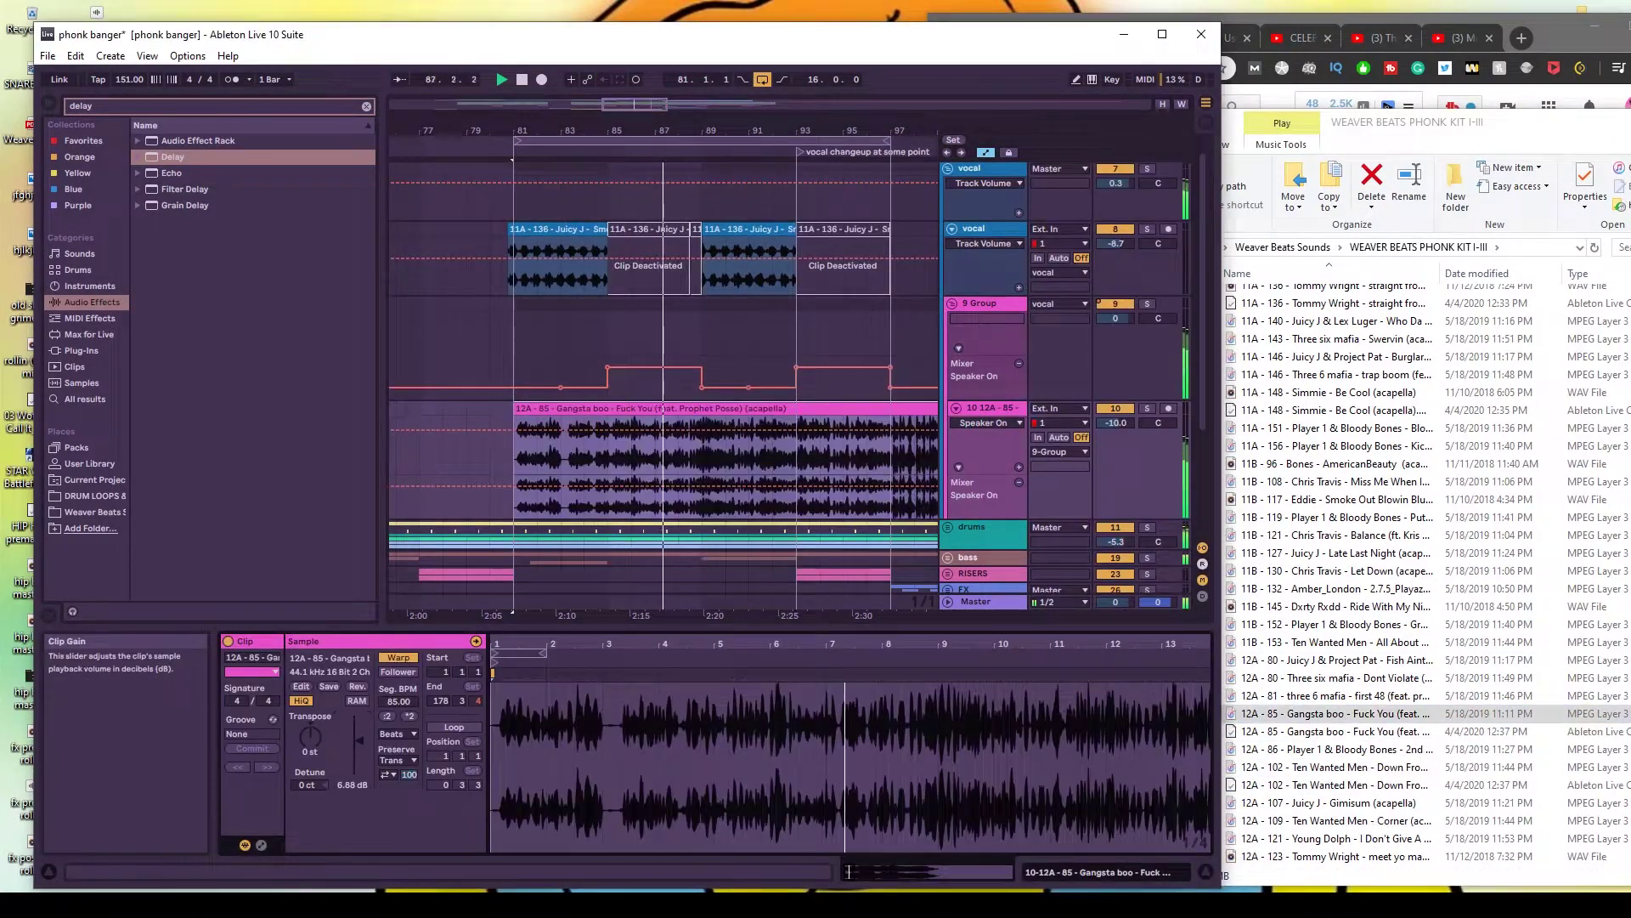
click(608, 476)
key(ctrl+e)
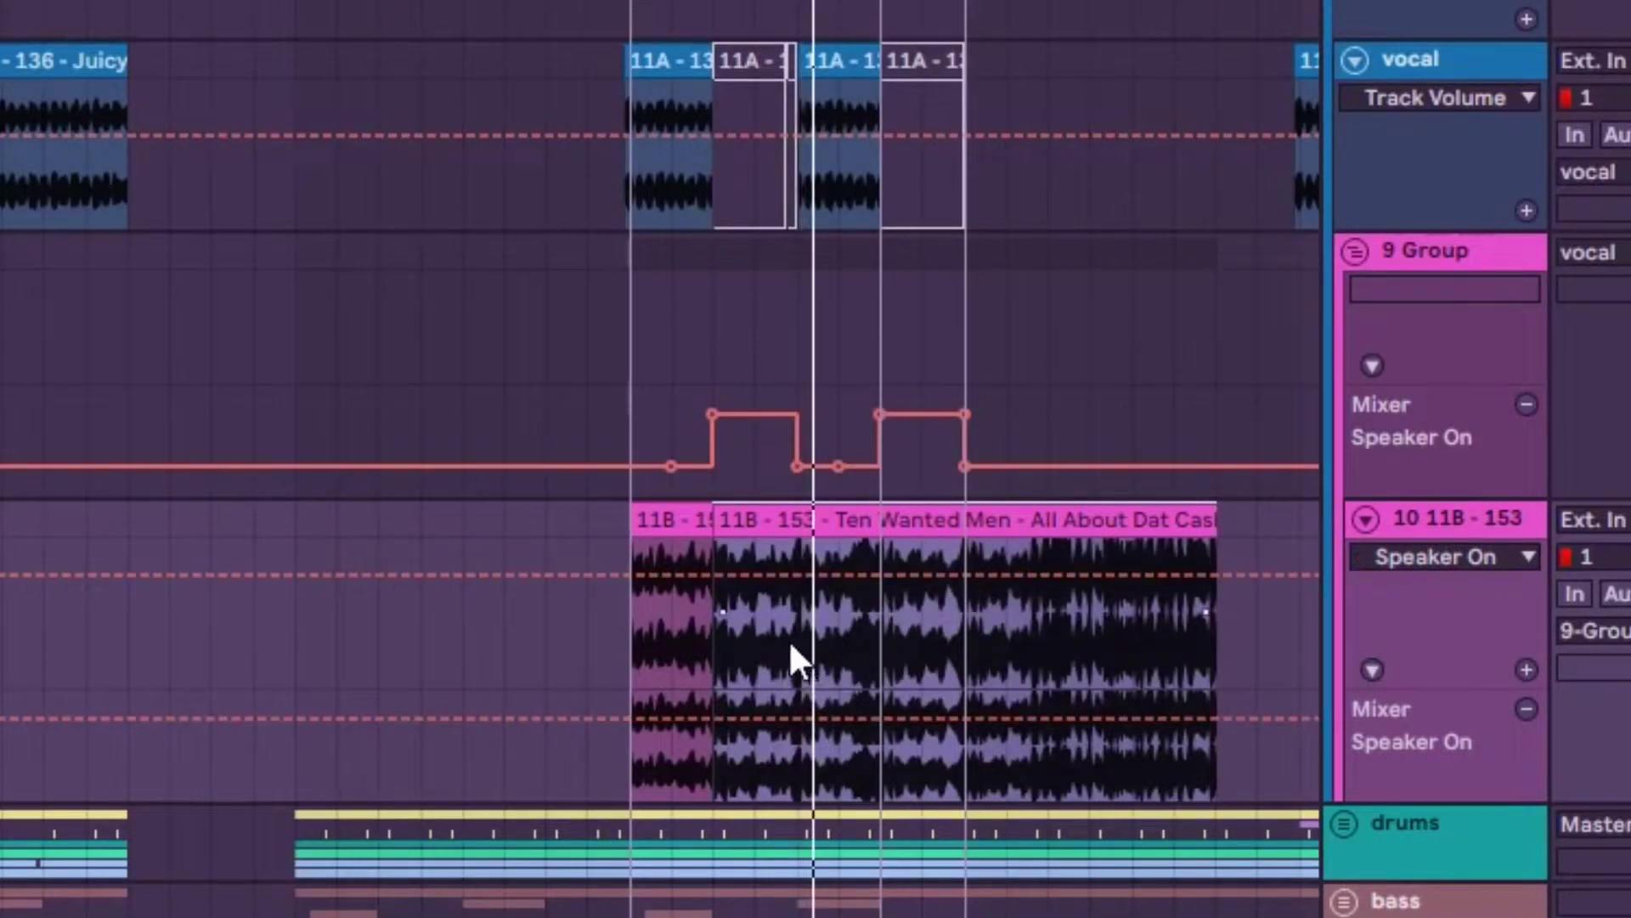
- Split the All About Dat Cash clip at bar 89, delete the remainder and move its first piece to the second deactivated vocal section
click(790, 639)
key(ctrl+e)
click(848, 523)
key(Delete)
click(669, 514)
drag(669, 510, 967, 527)
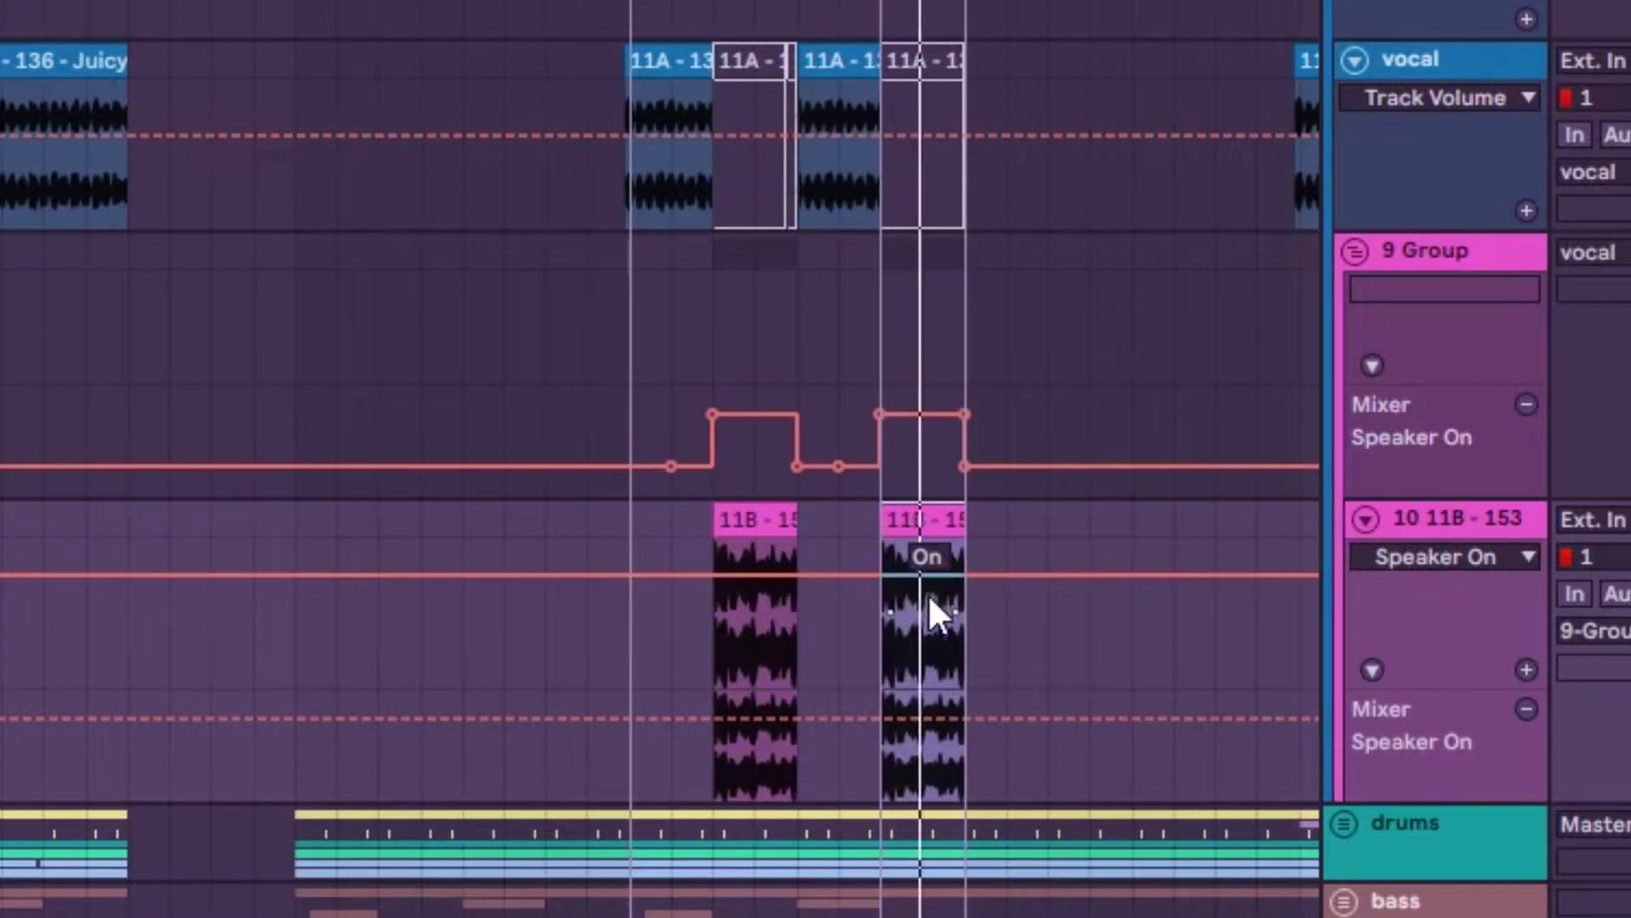
drag(752, 7, 752, 0)
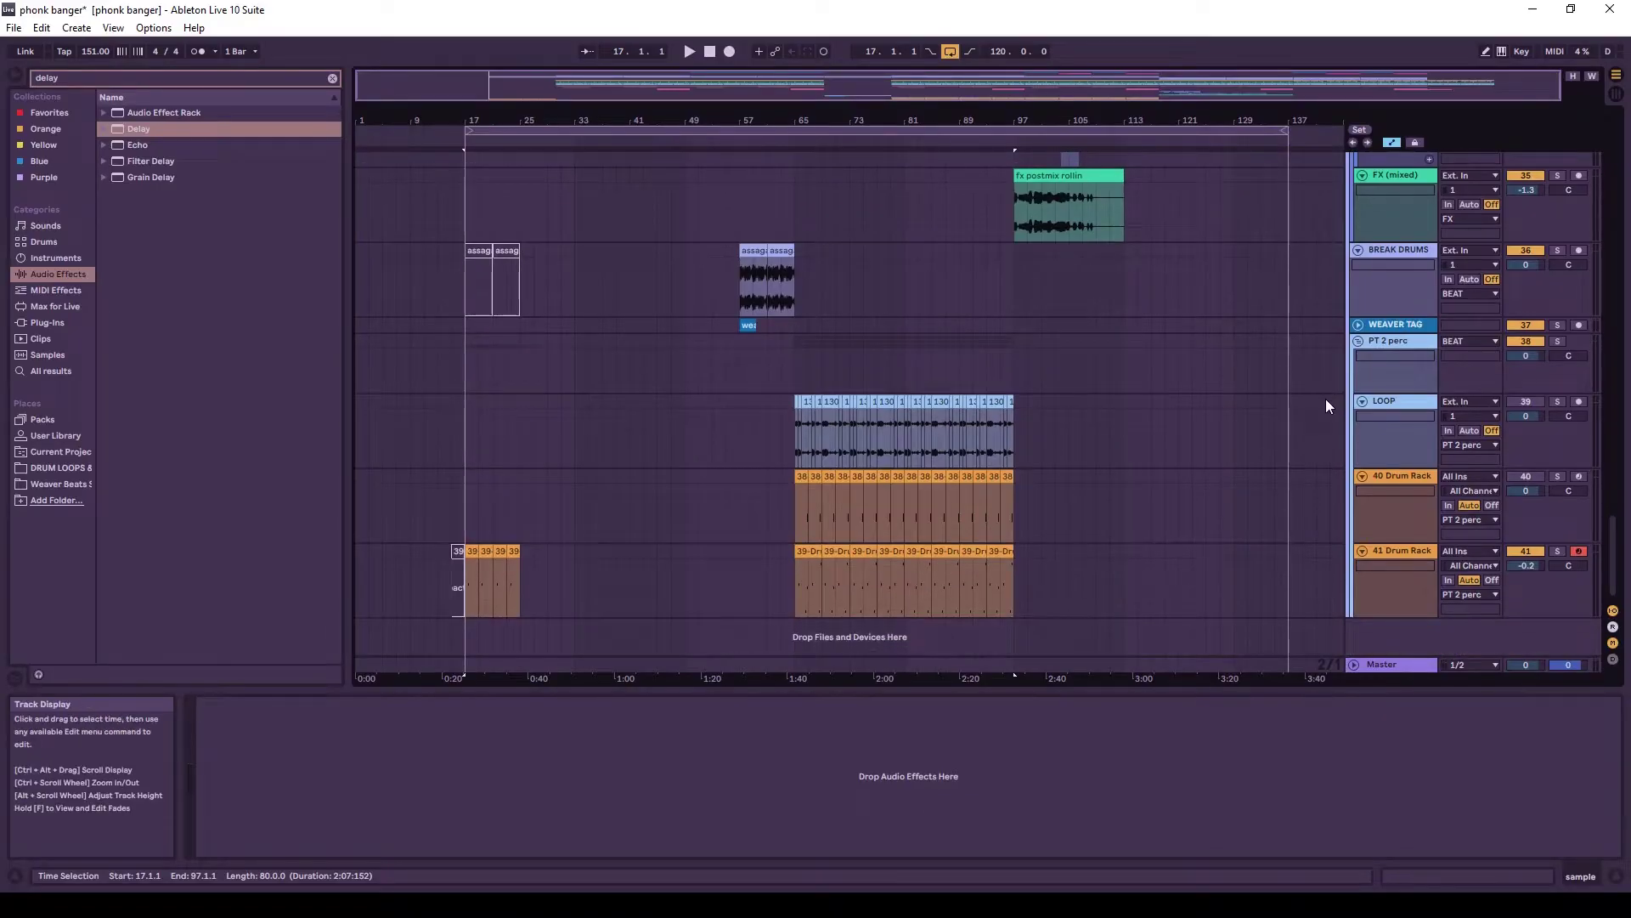
- Unfold the WEAVER TAG track and select everything in the arrangement from the top vocal group
click(1358, 324)
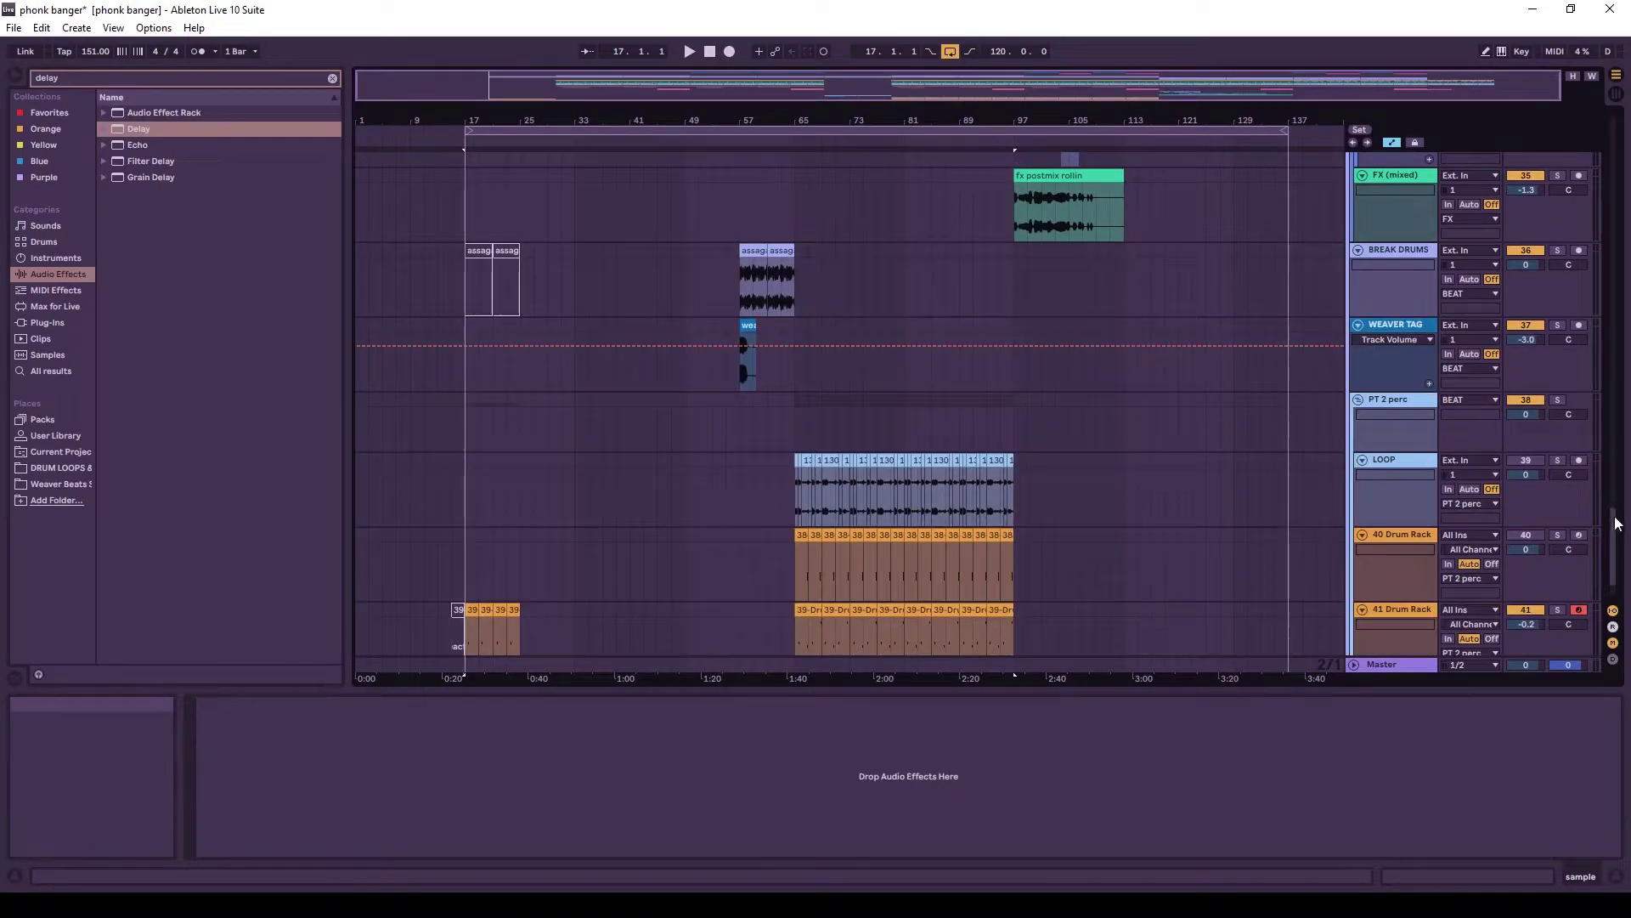
drag(1616, 532, 1587, 46)
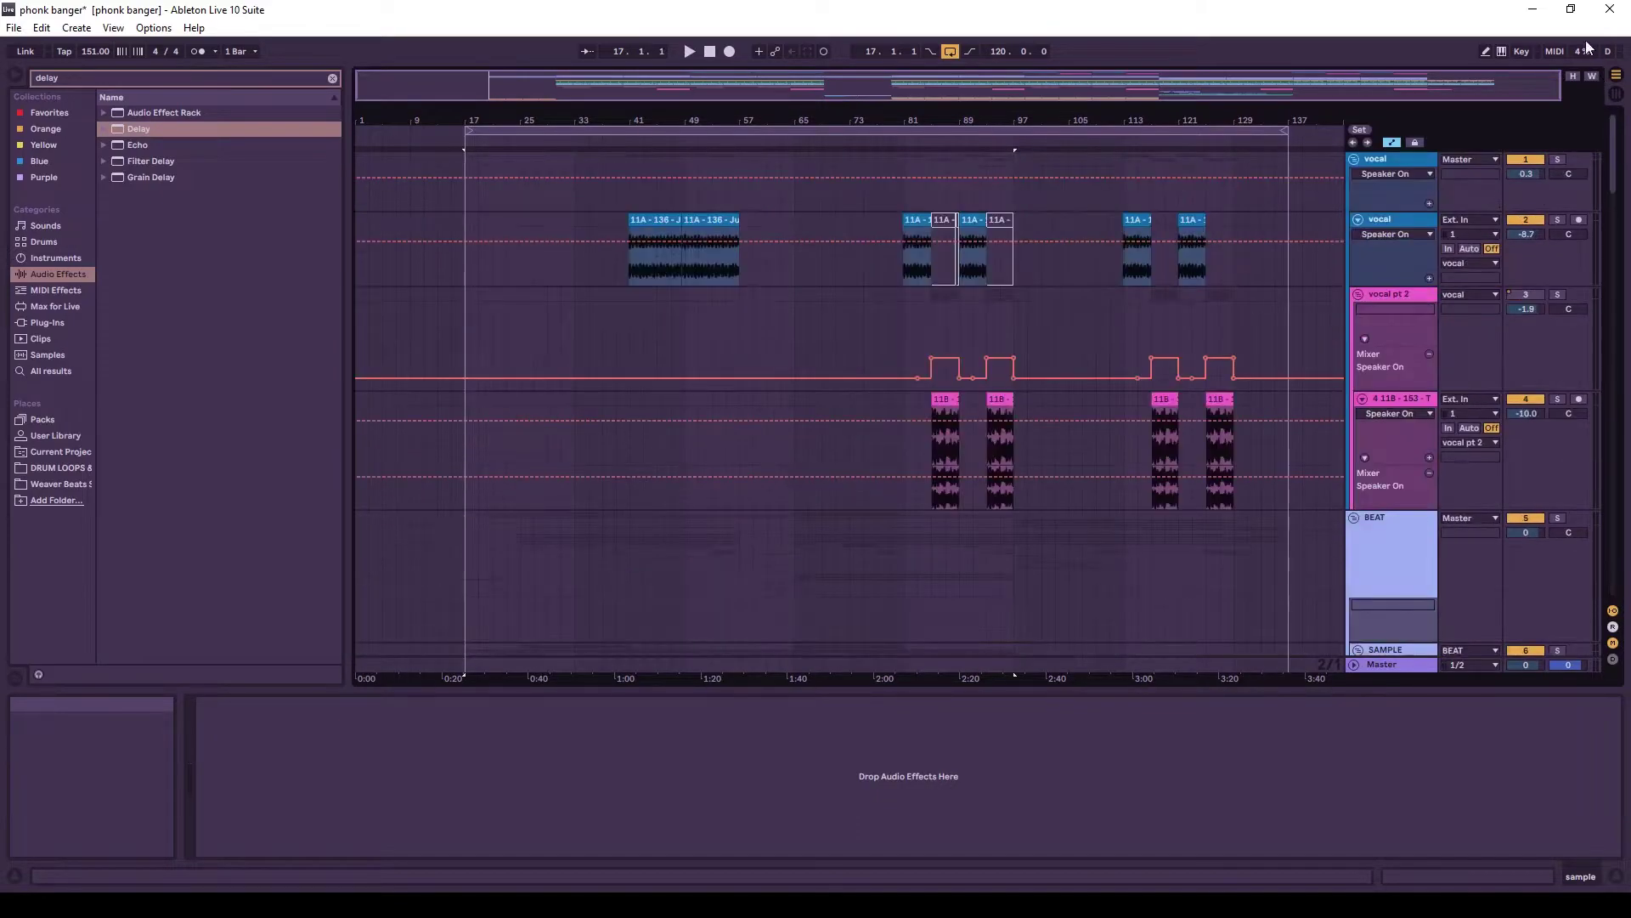
click(817, 163)
key(ctrl+a)
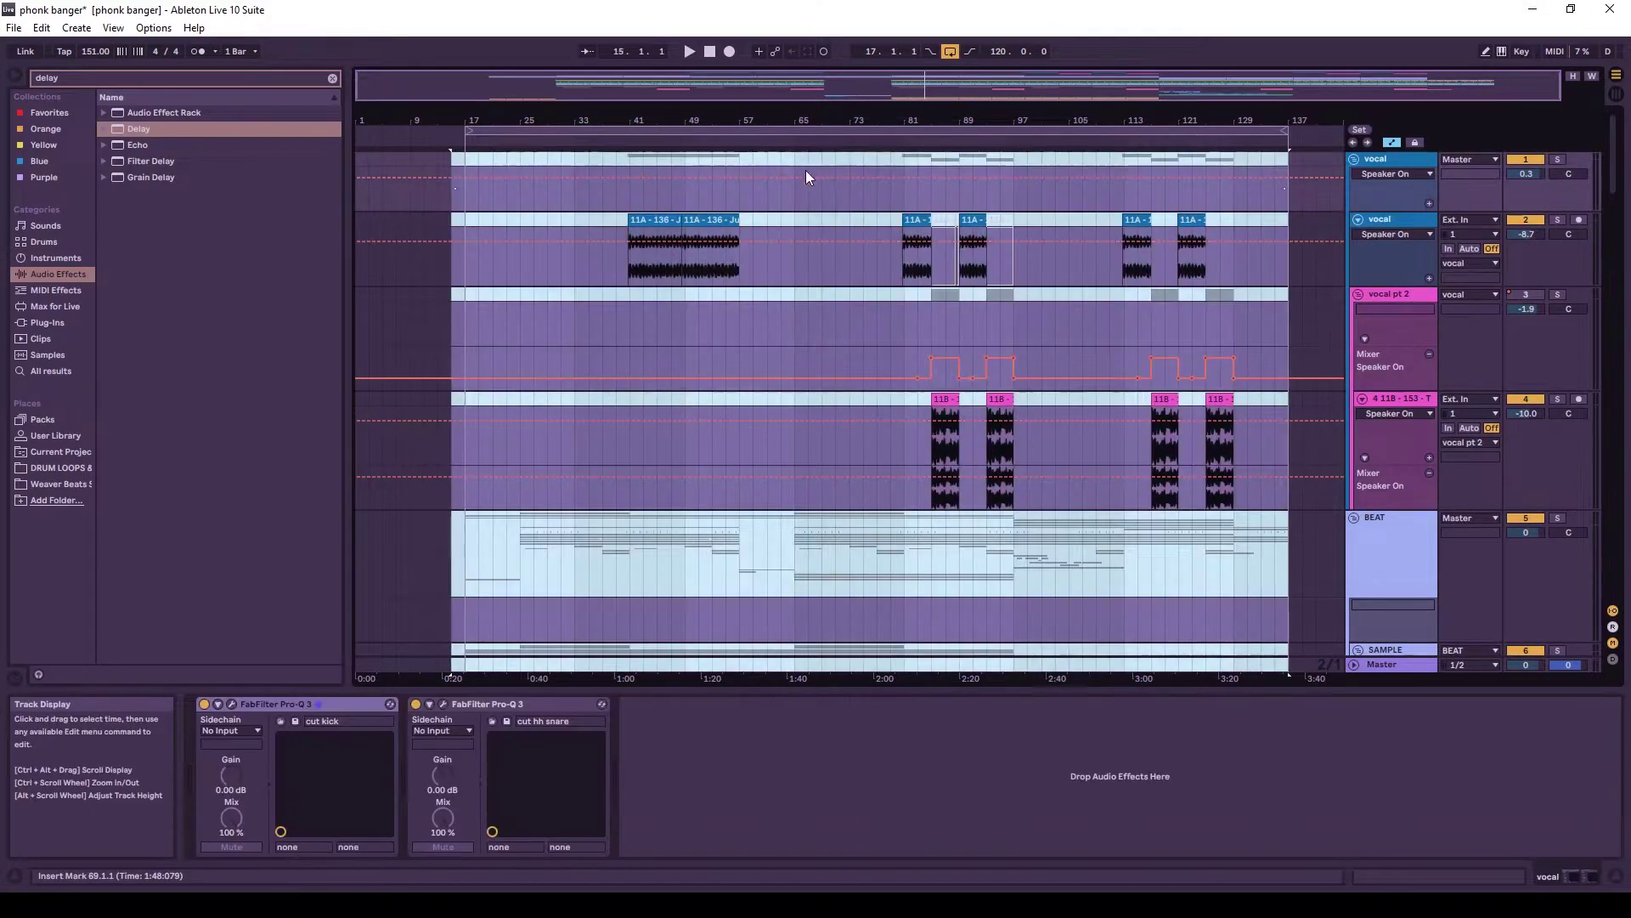
- Return to the top of the track list, select the whole arrangement and look over its finished tracks
click(14, 677)
click(102, 506)
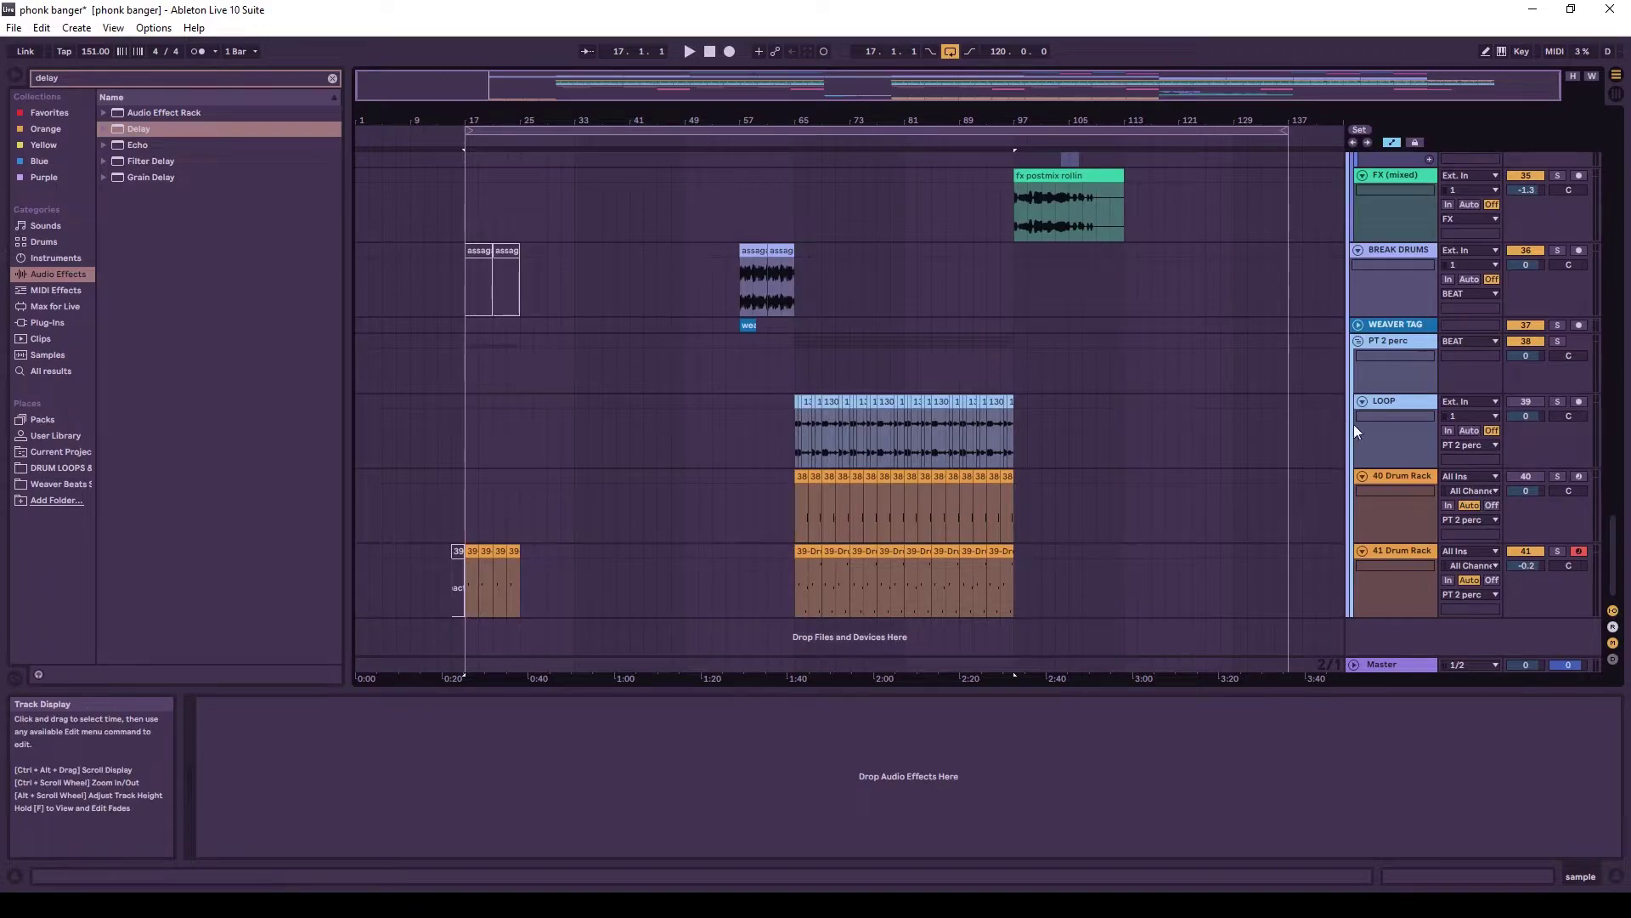
drag(1613, 533, 1574, 9)
key(ctrl+a)
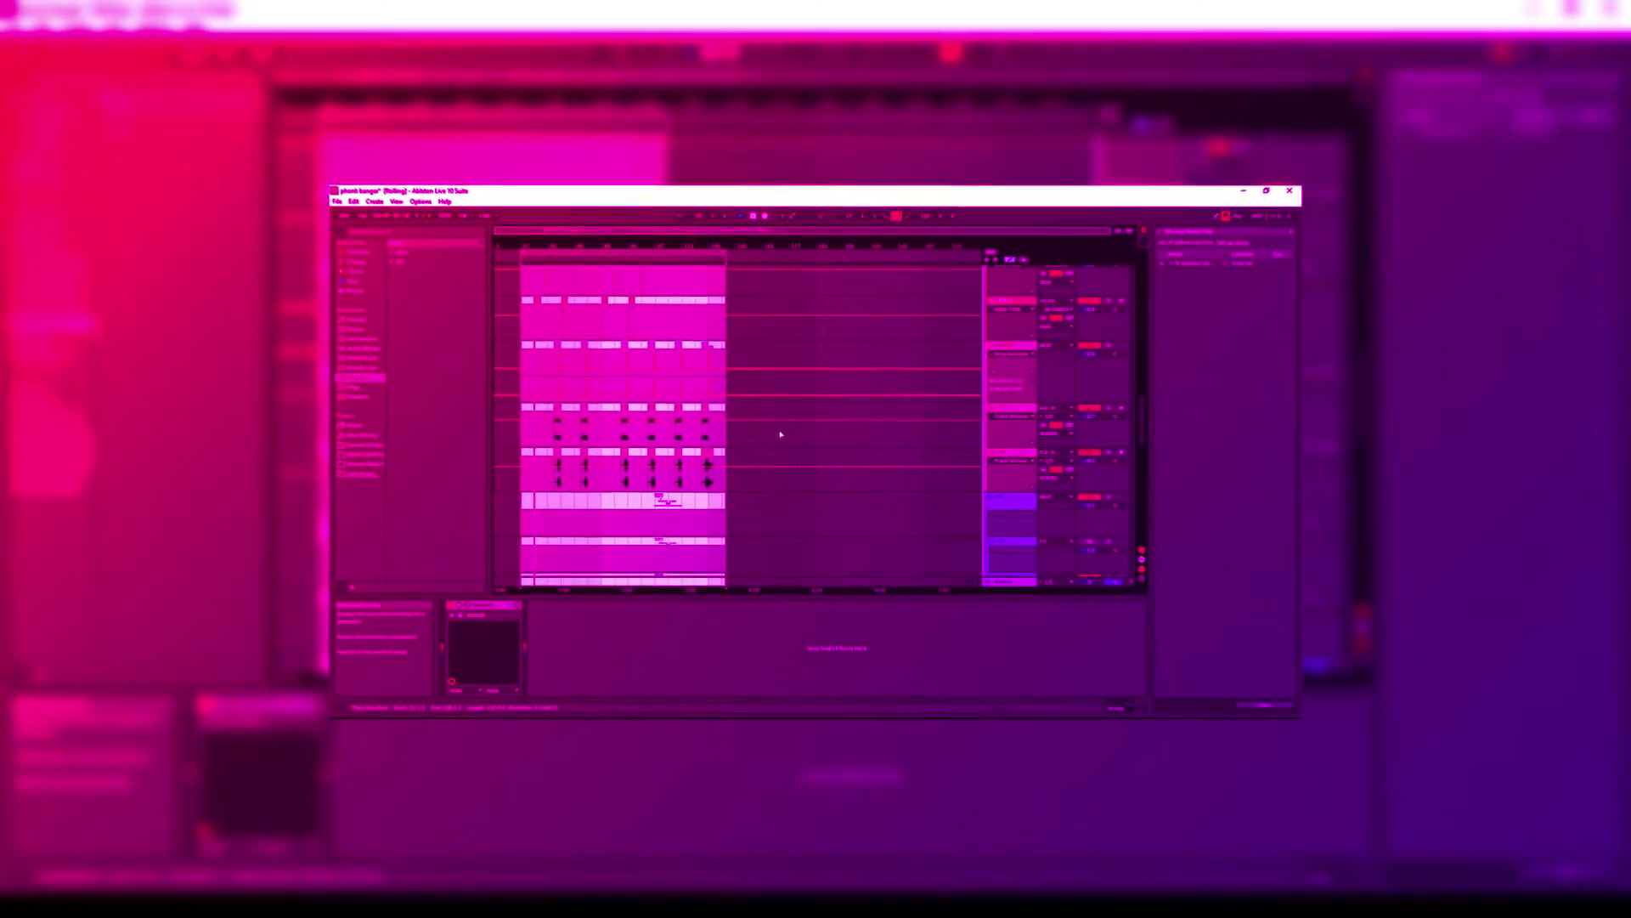
scroll(782, 437, up, 2)
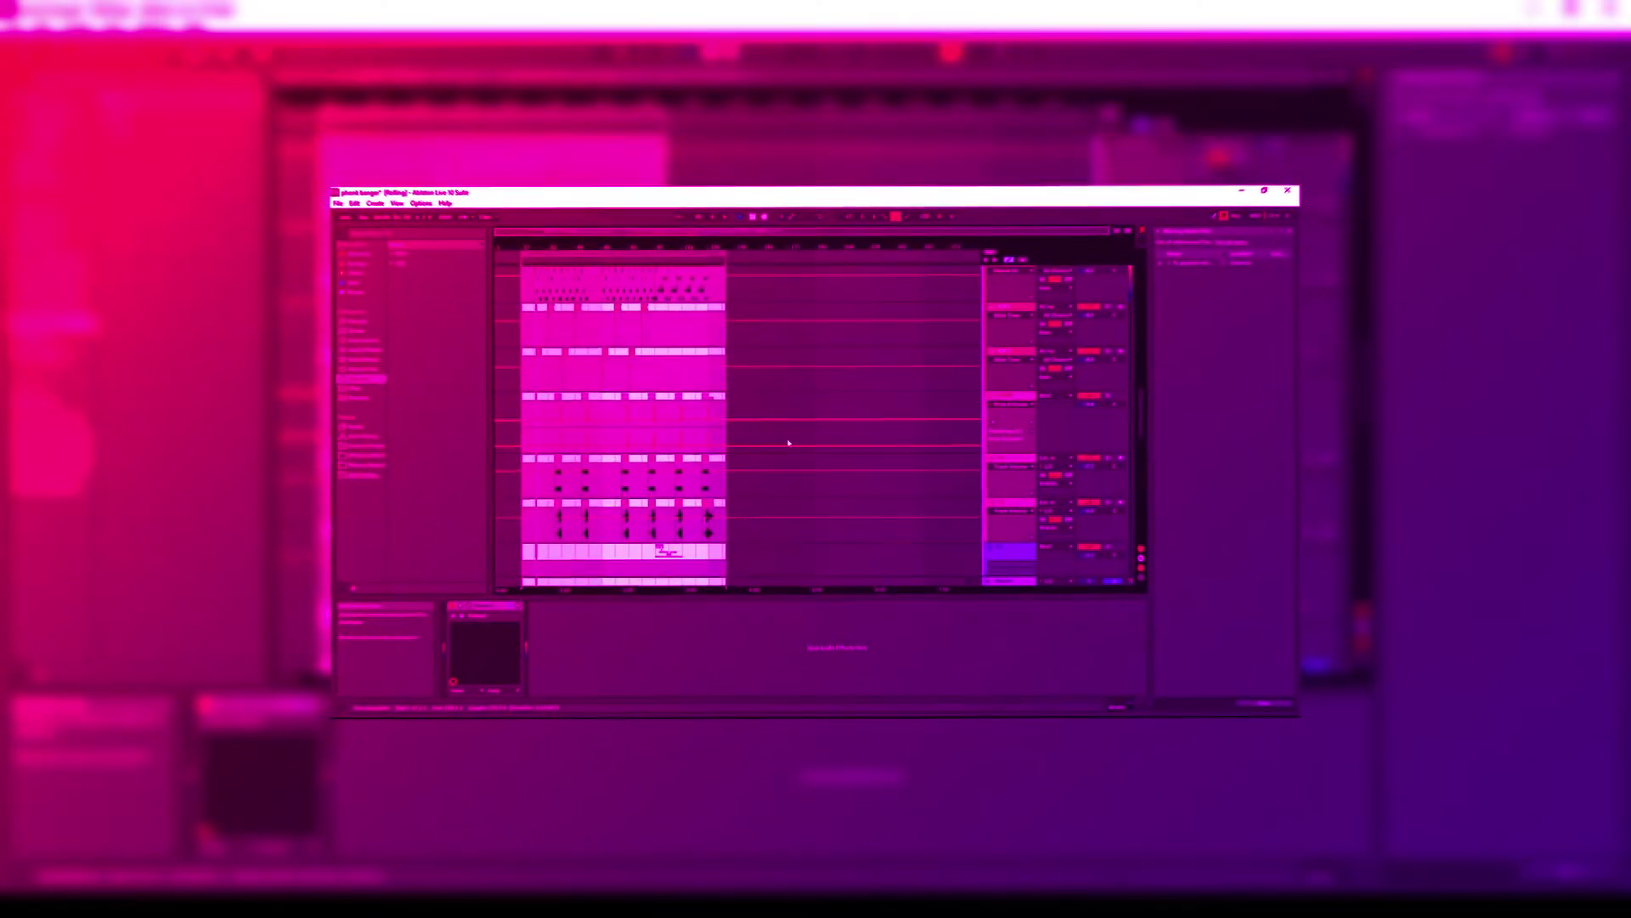
scroll(793, 448, up, 1)
scroll(793, 448, up, 1)
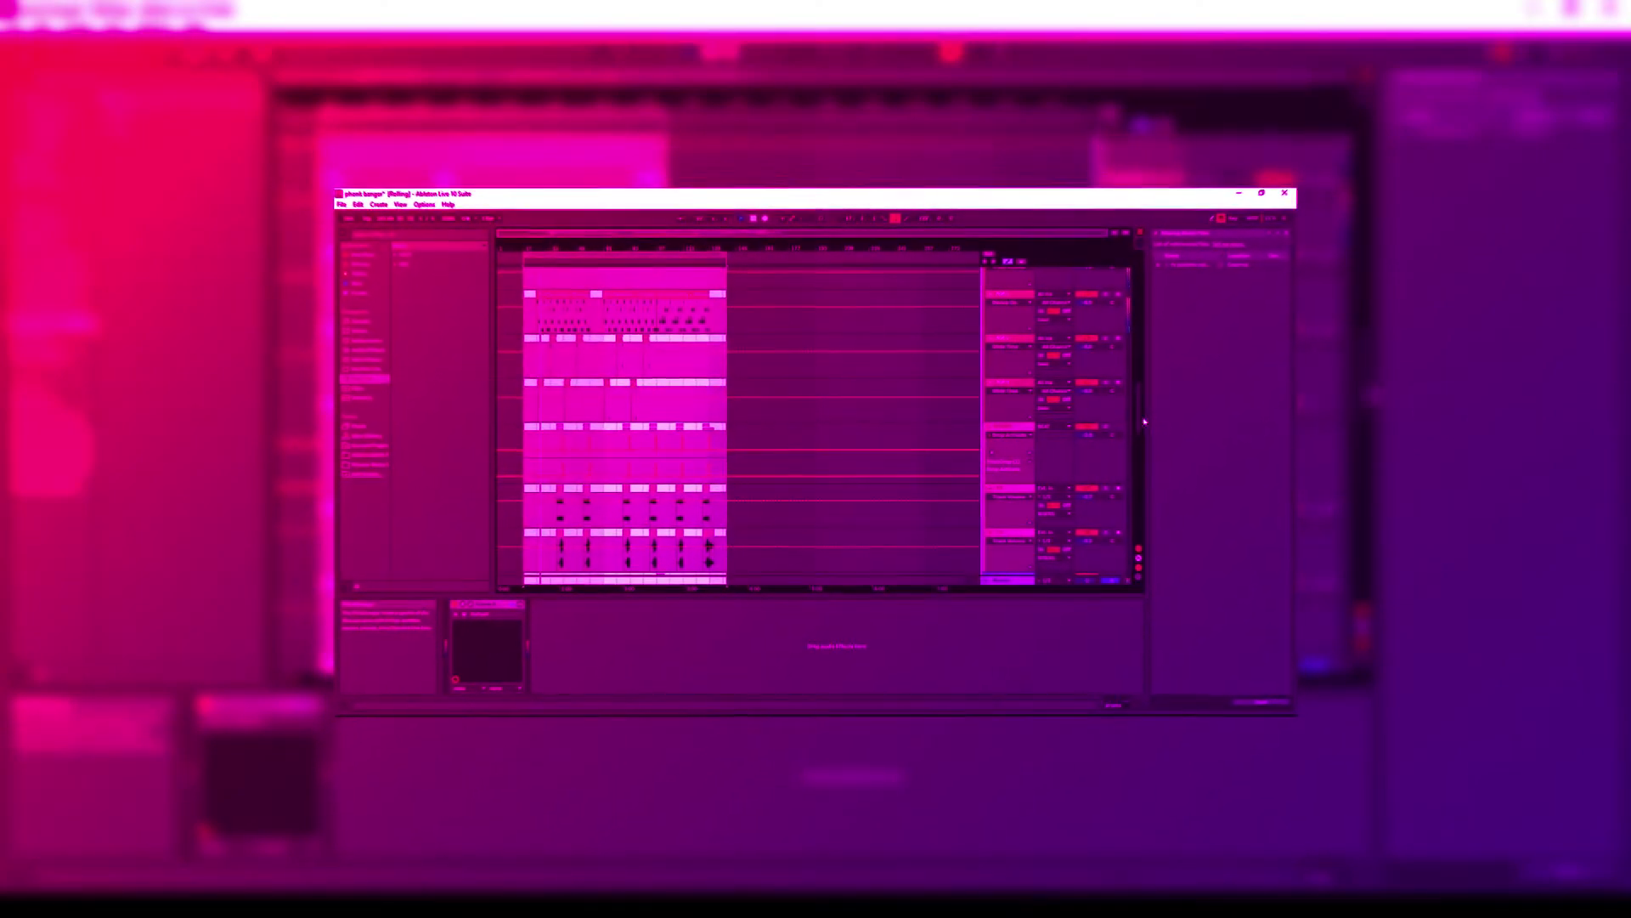
drag(1144, 422, 1130, 306)
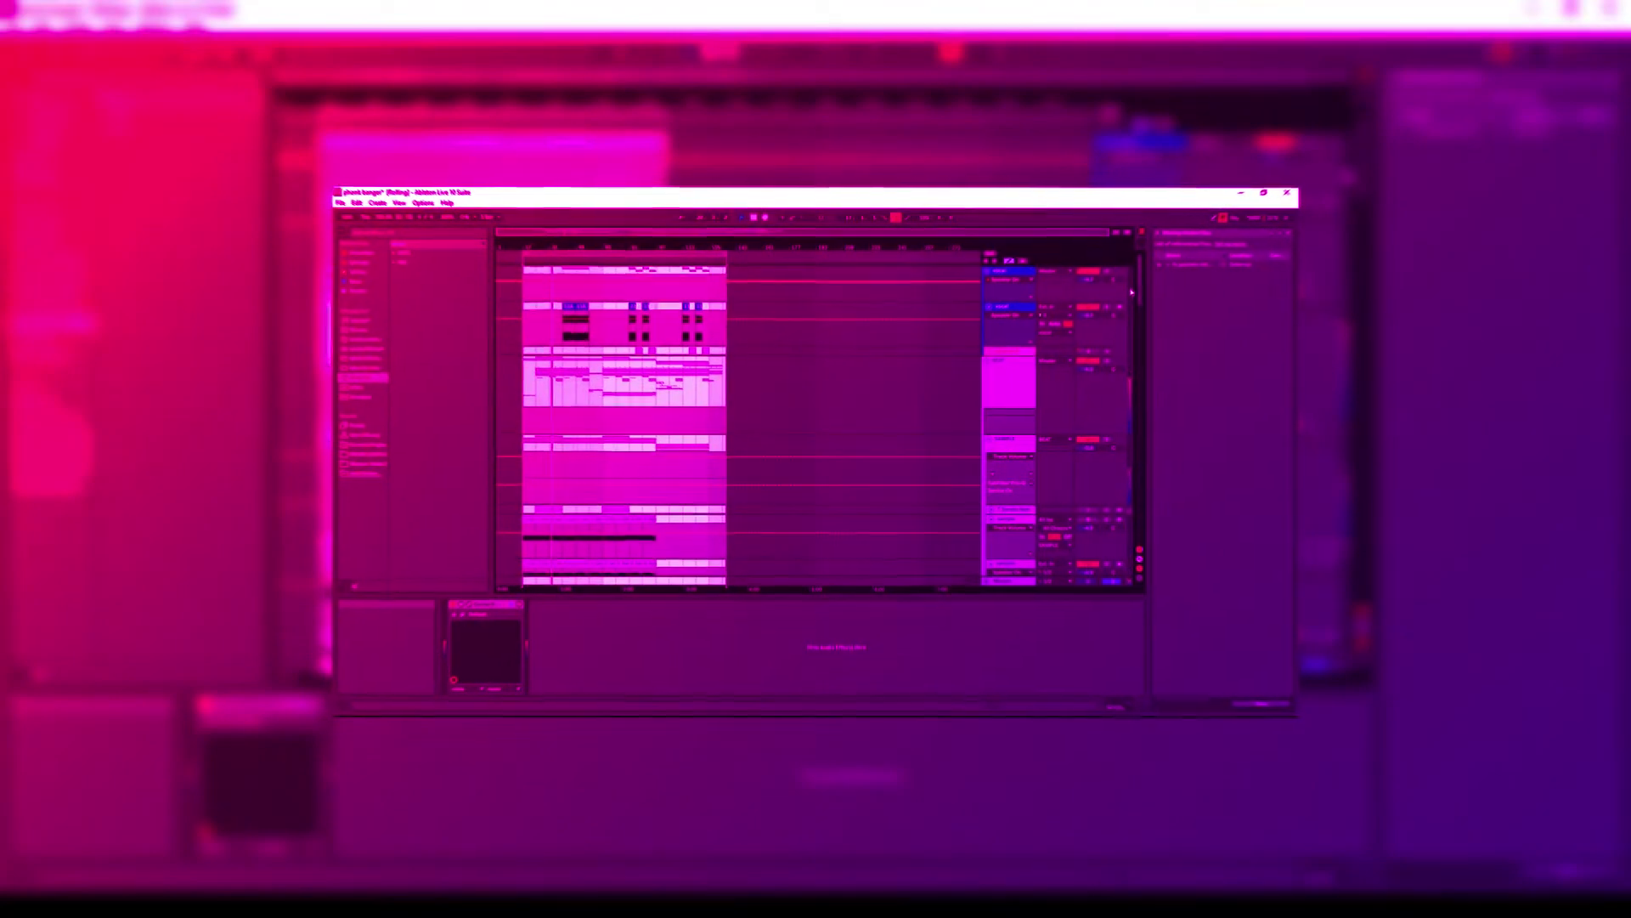